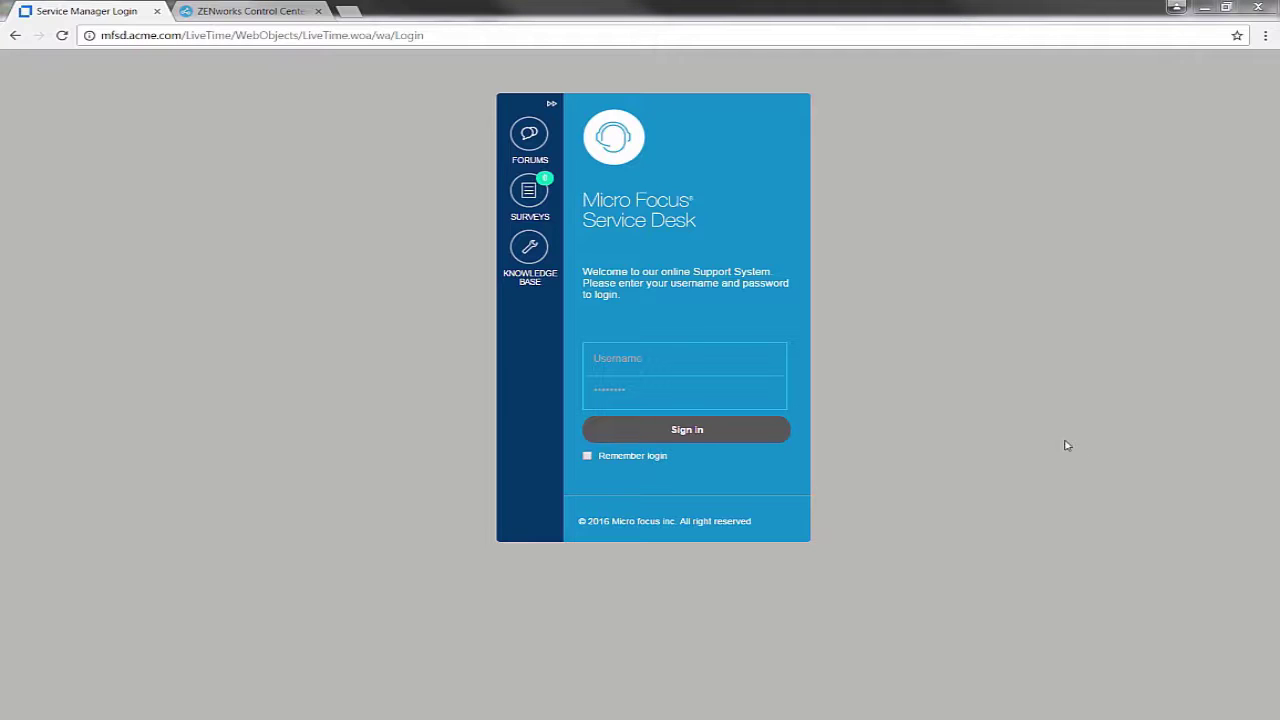
Enter the administrator's saved username and the account password on the Service Desk login page
left_click(699, 364)
type("rh")
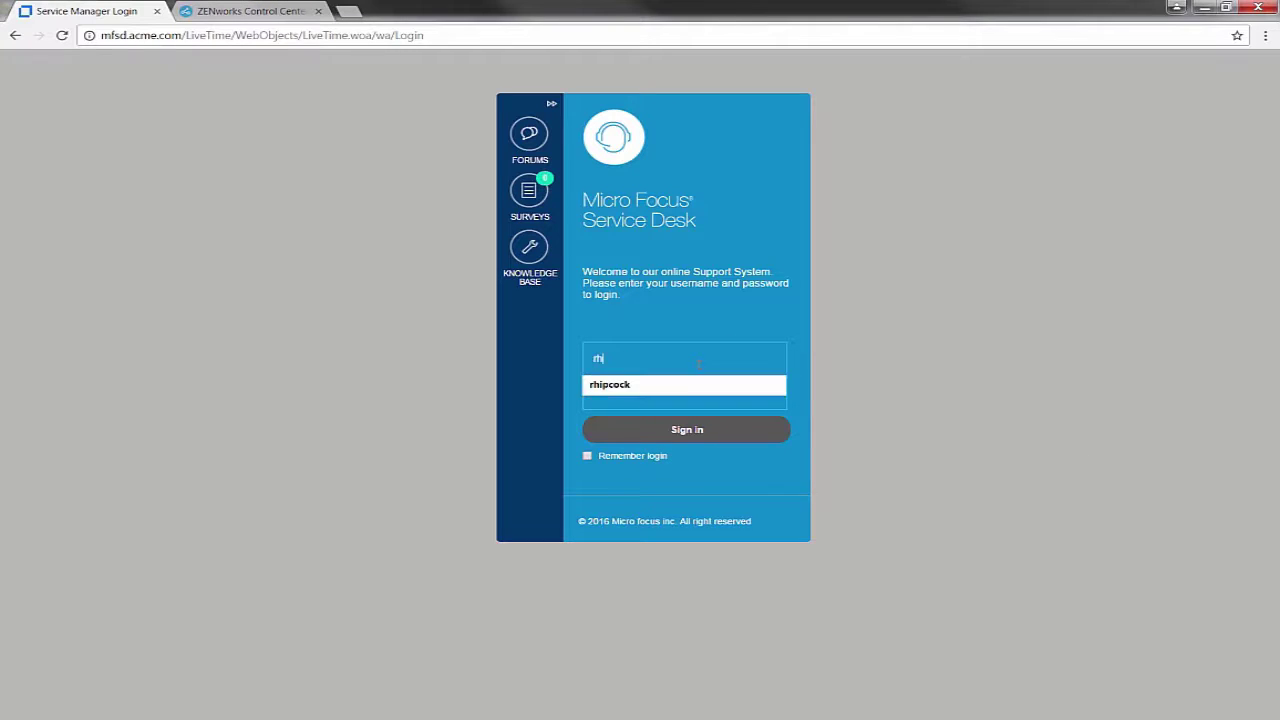
key("Down")
key("Return")
type("novell")
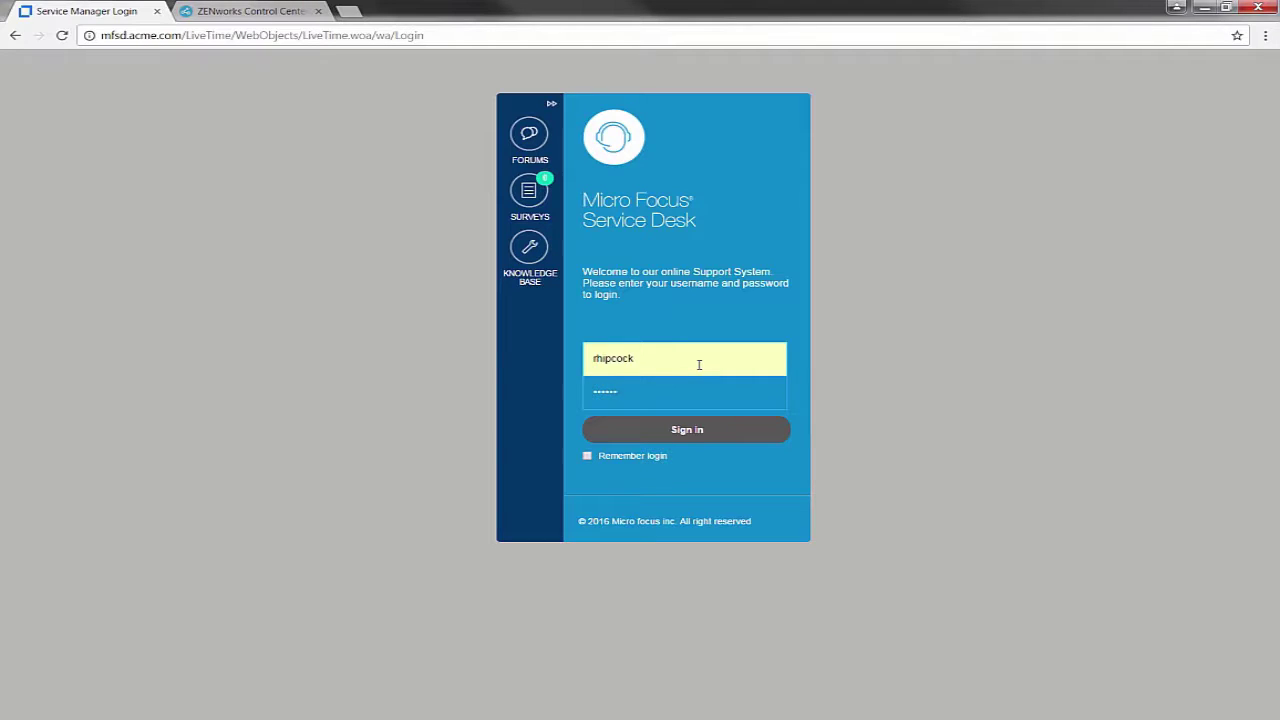
Sign in to Service Desk and go to Setup > Privileges > System
key("Return")
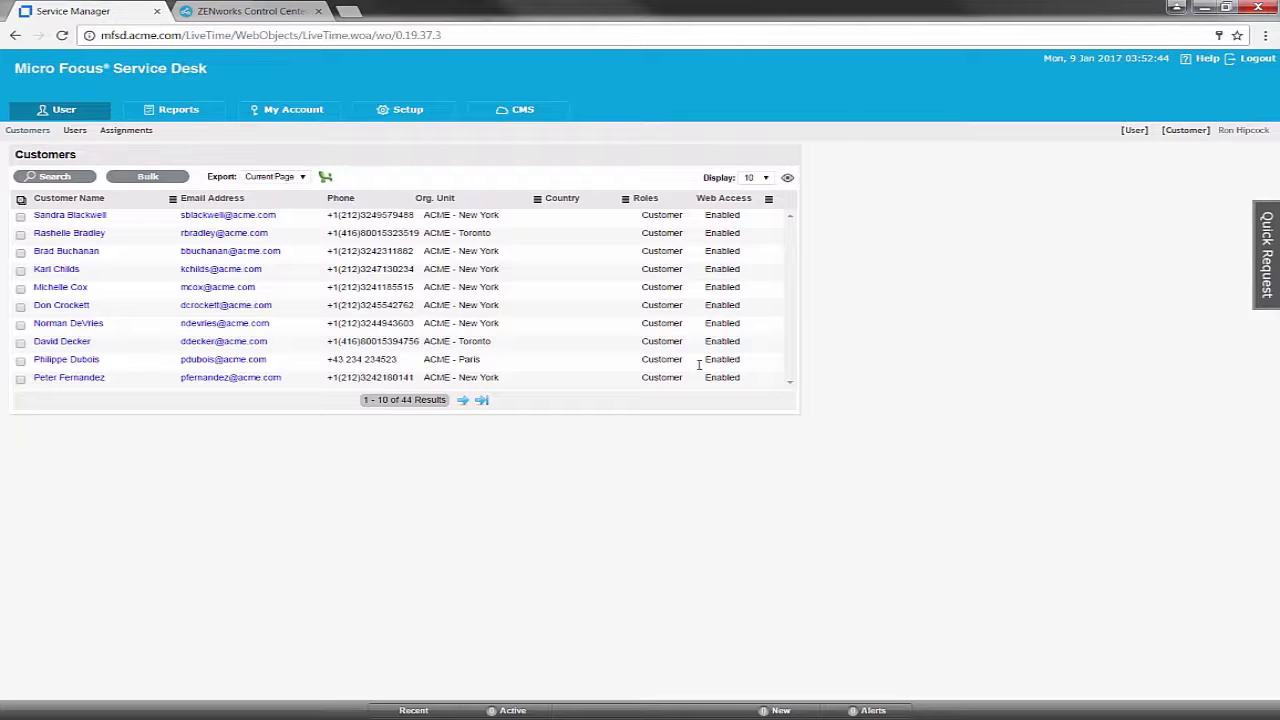
left_click(417, 116)
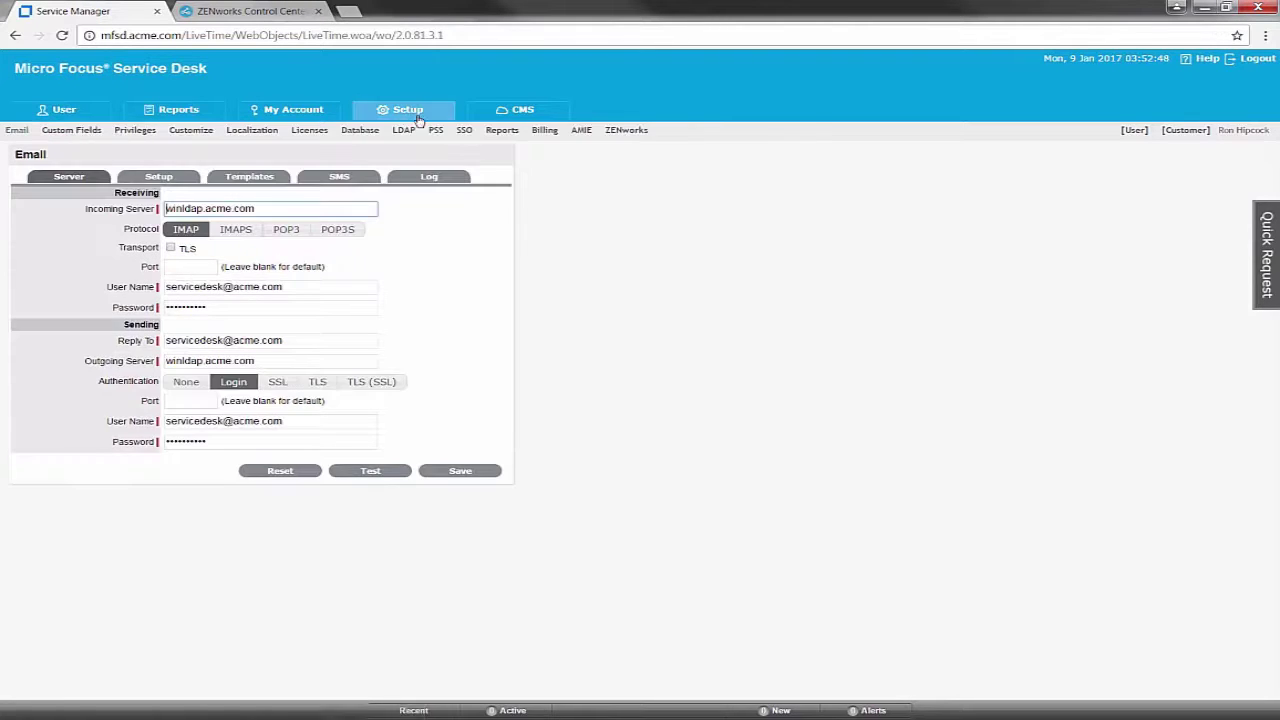
left_click(148, 135)
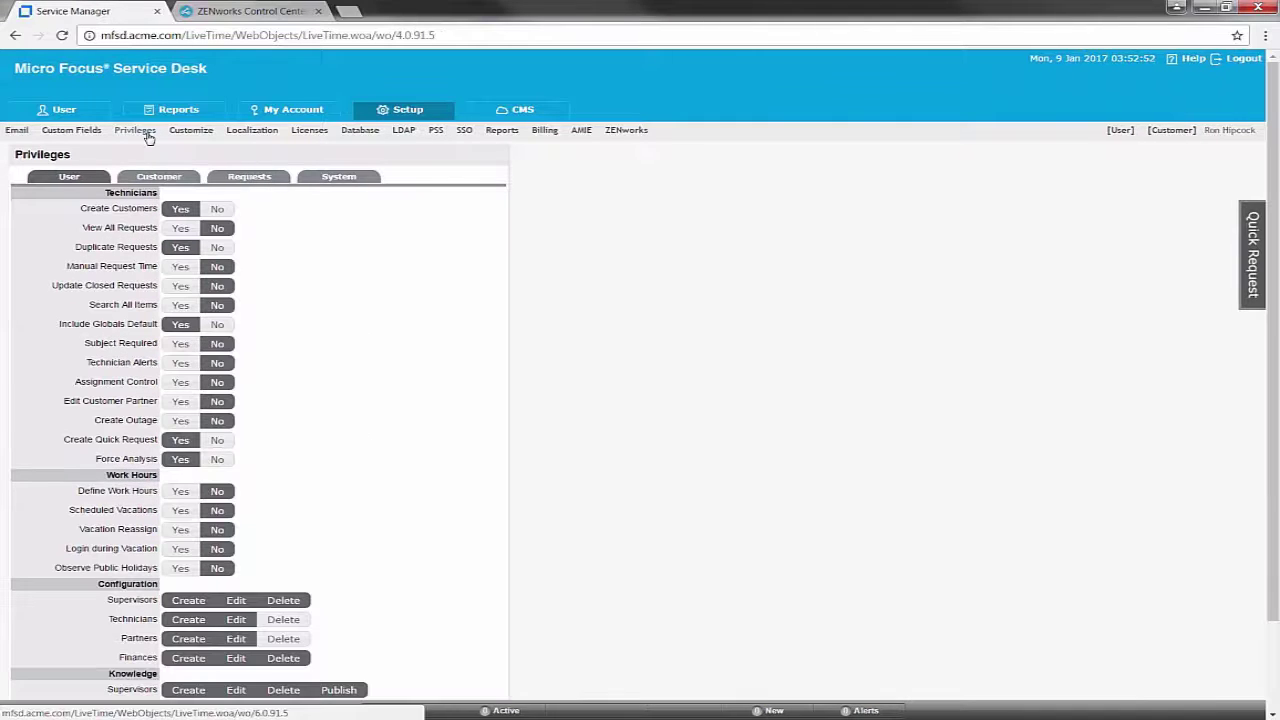
left_click(340, 178)
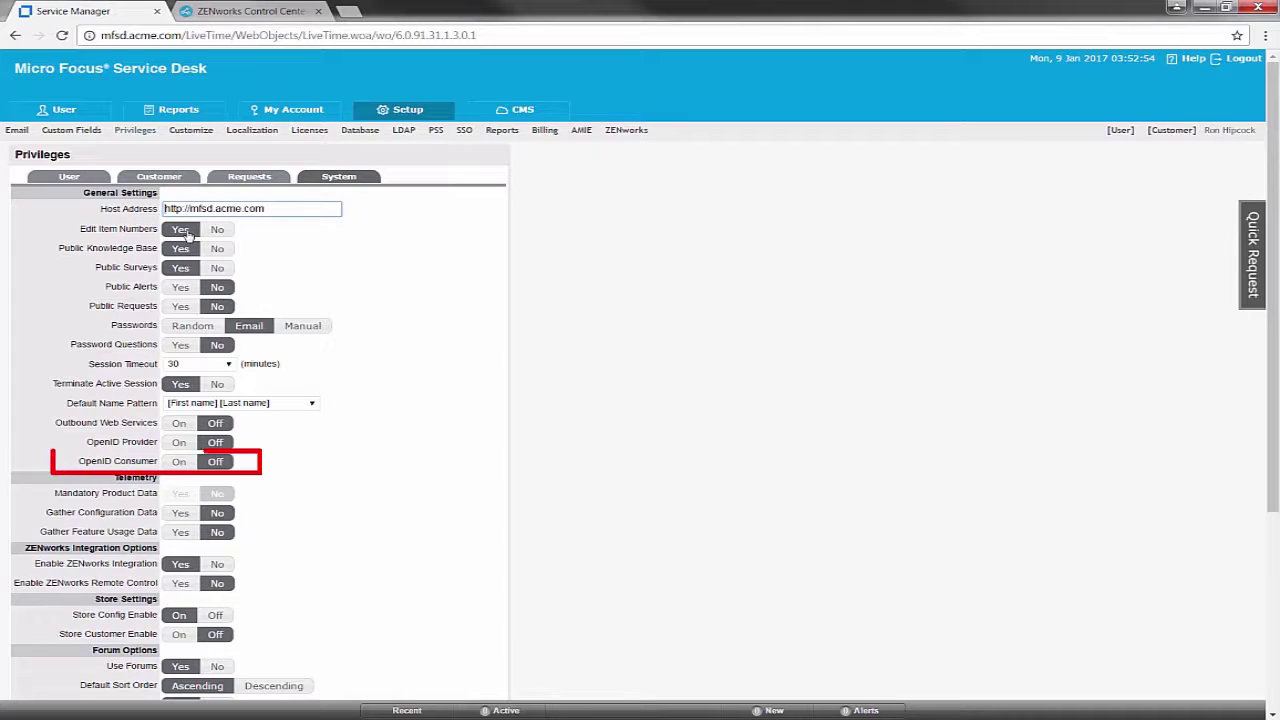
Set OpenID Consumer to On and Enable ZENworks Remote Control to Yes, then save
left_click(181, 464)
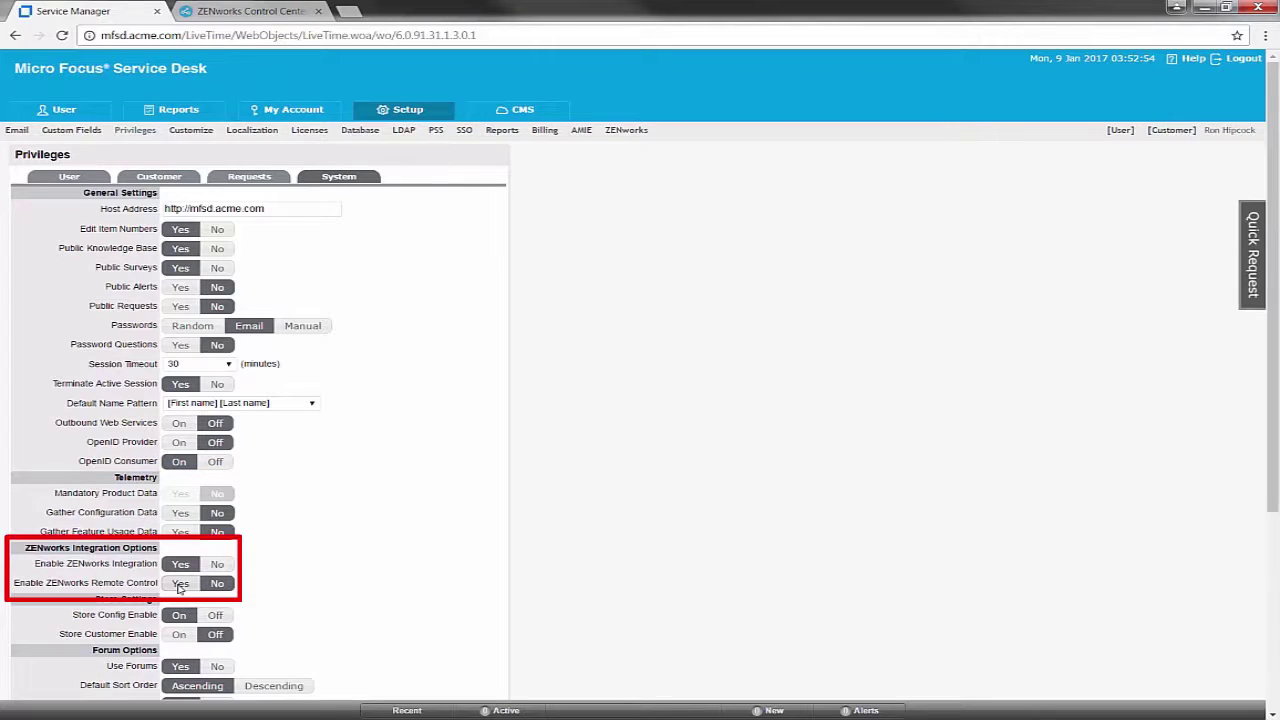
left_click(179, 585)
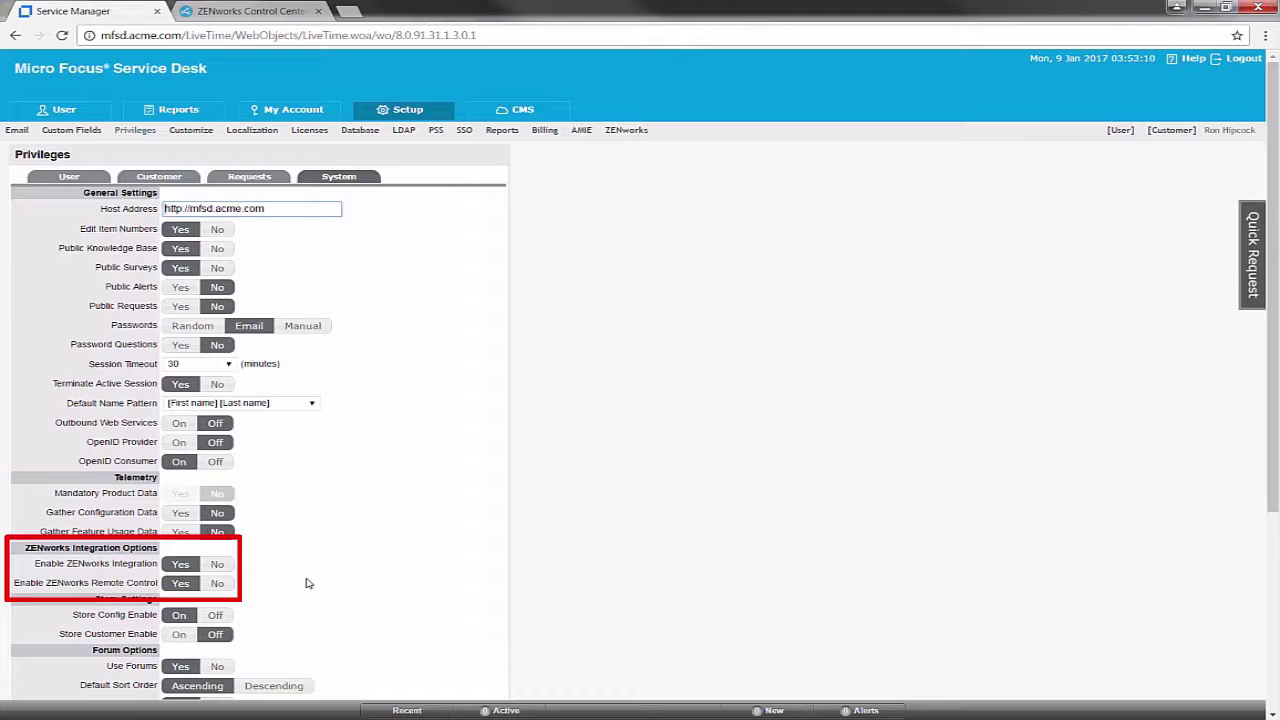
scroll(308, 583, "down", 3)
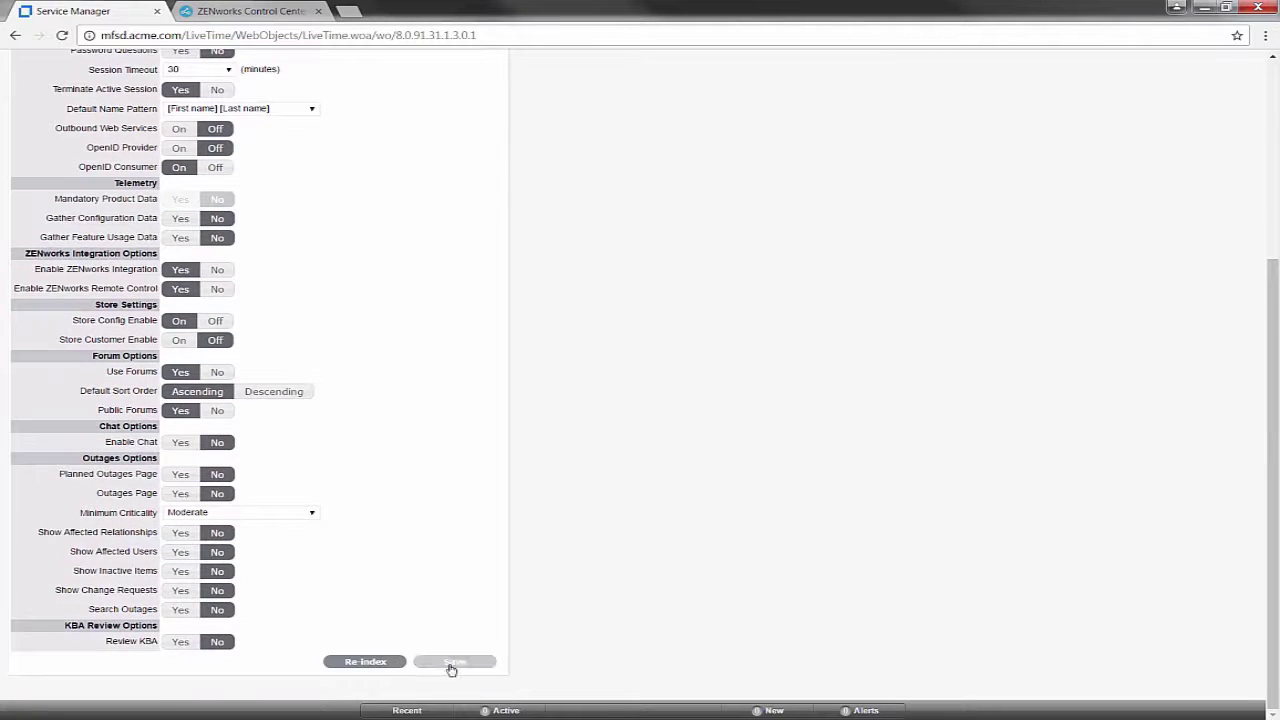
left_click(451, 666)
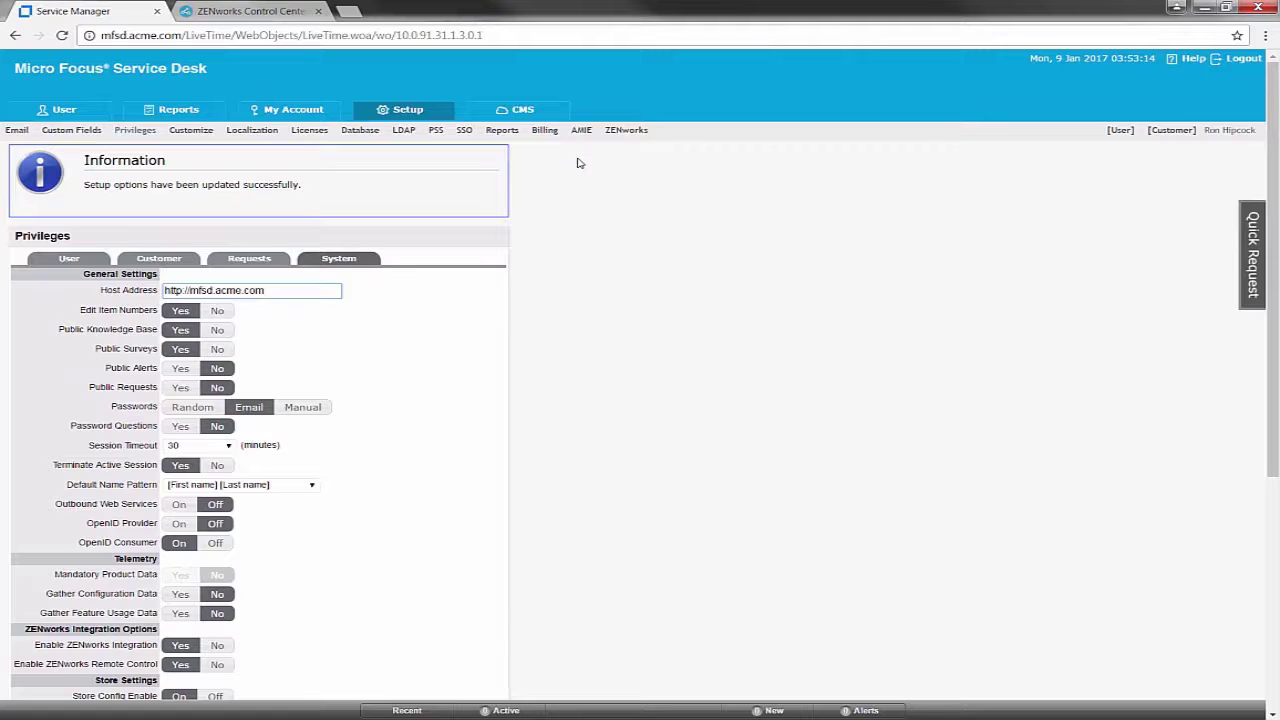
left_click(628, 132)
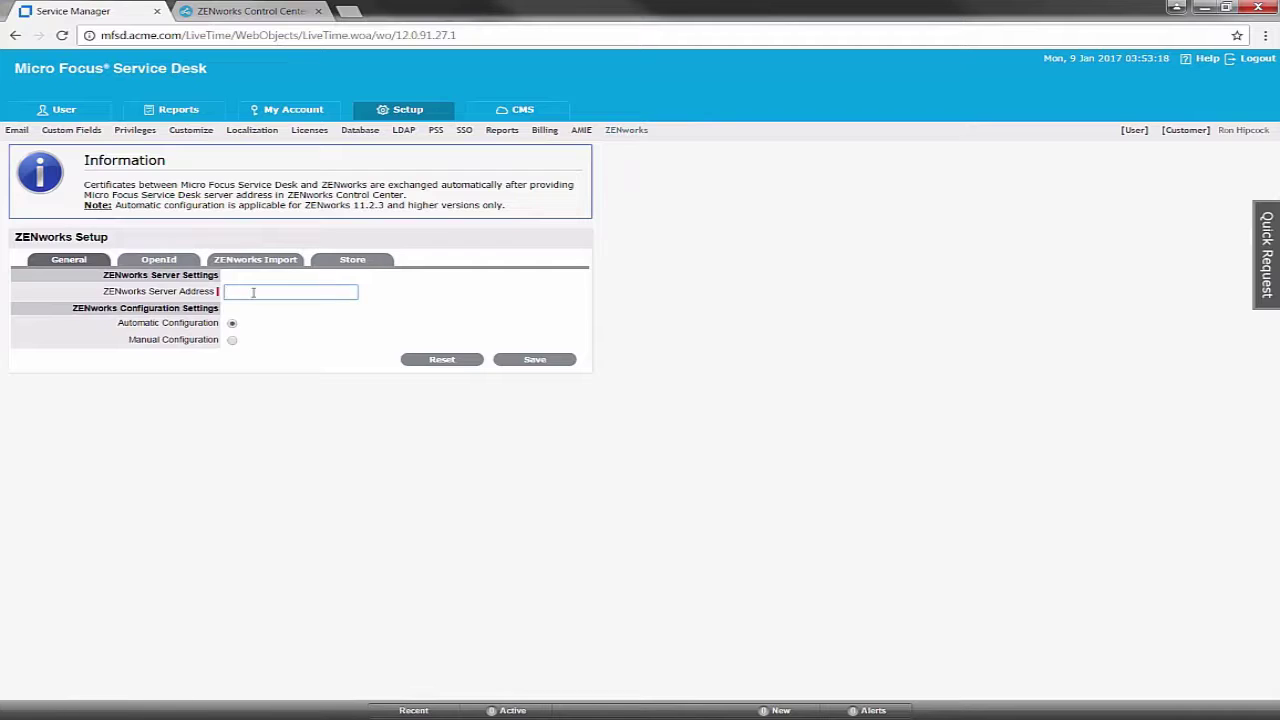
type("h")
key("Down")
key("Return")
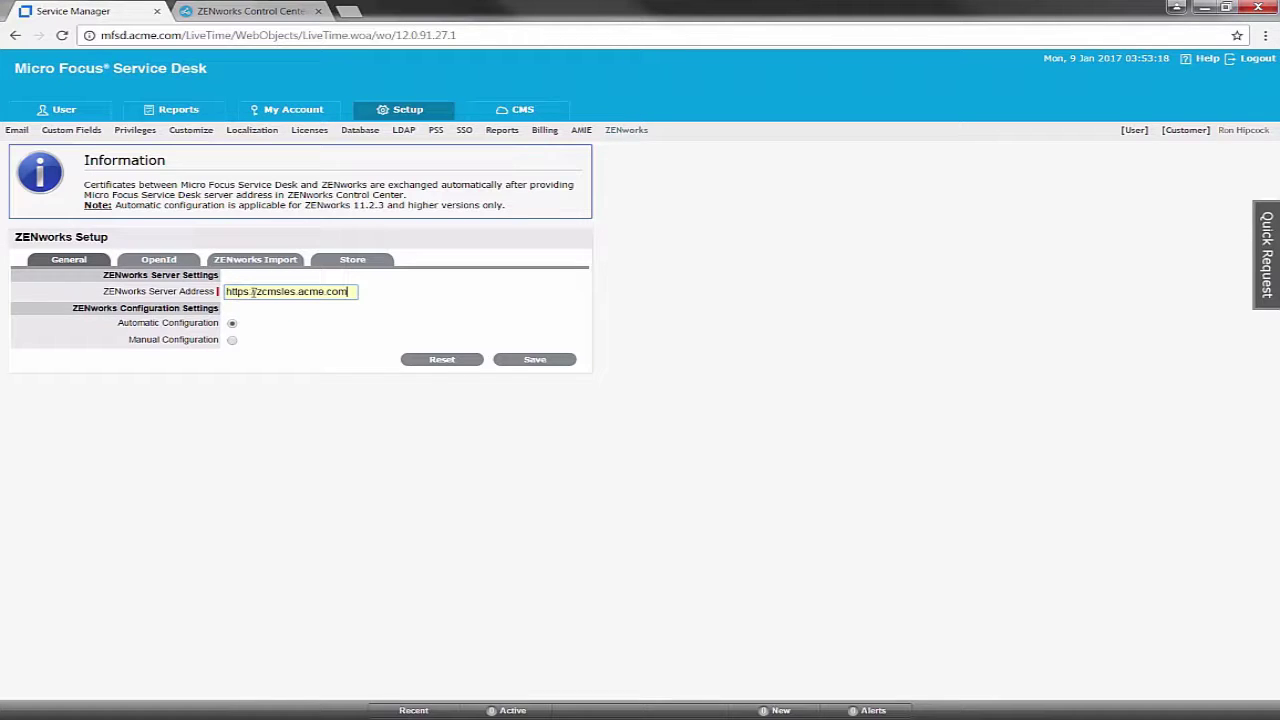
left_click(527, 362)
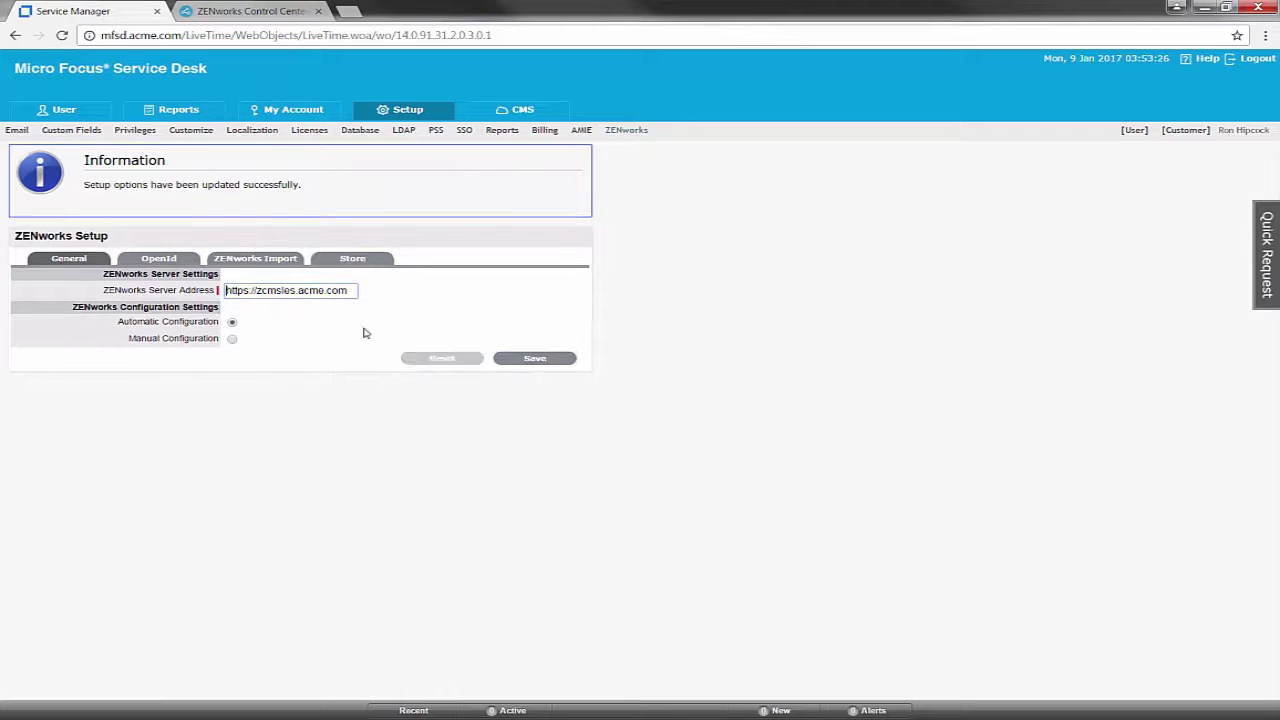
left_click(170, 261)
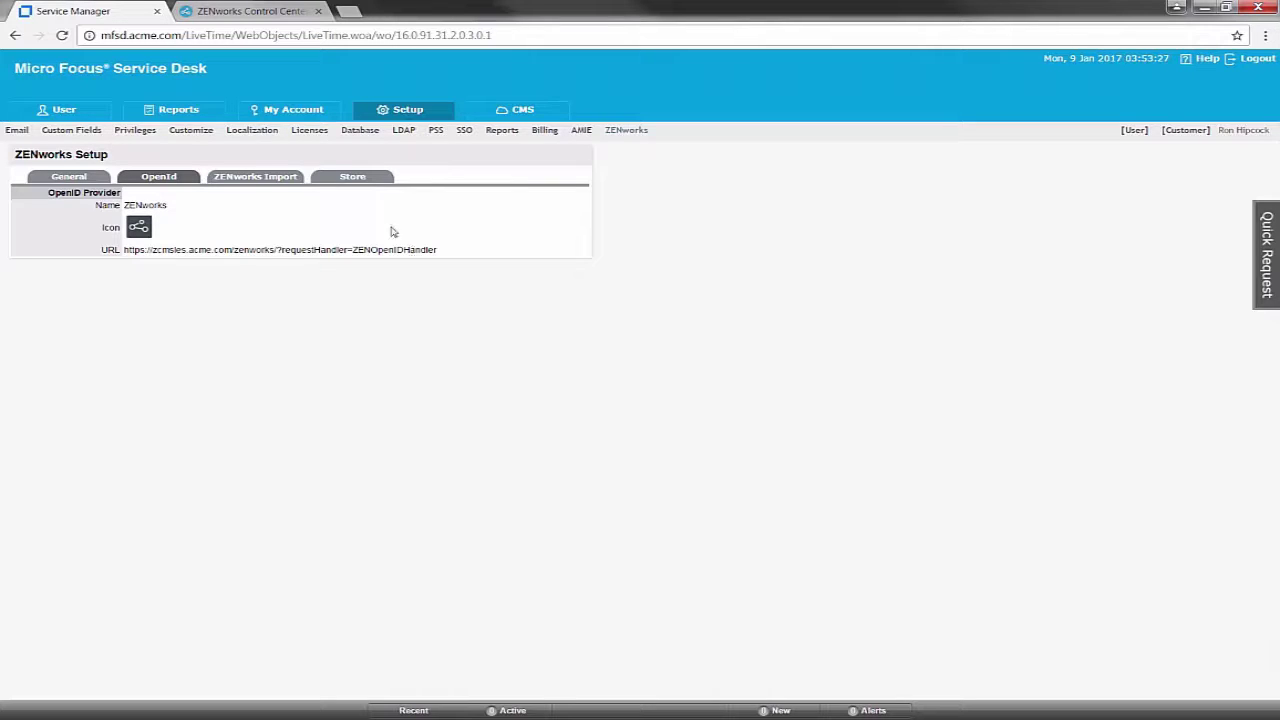
left_click(272, 12)
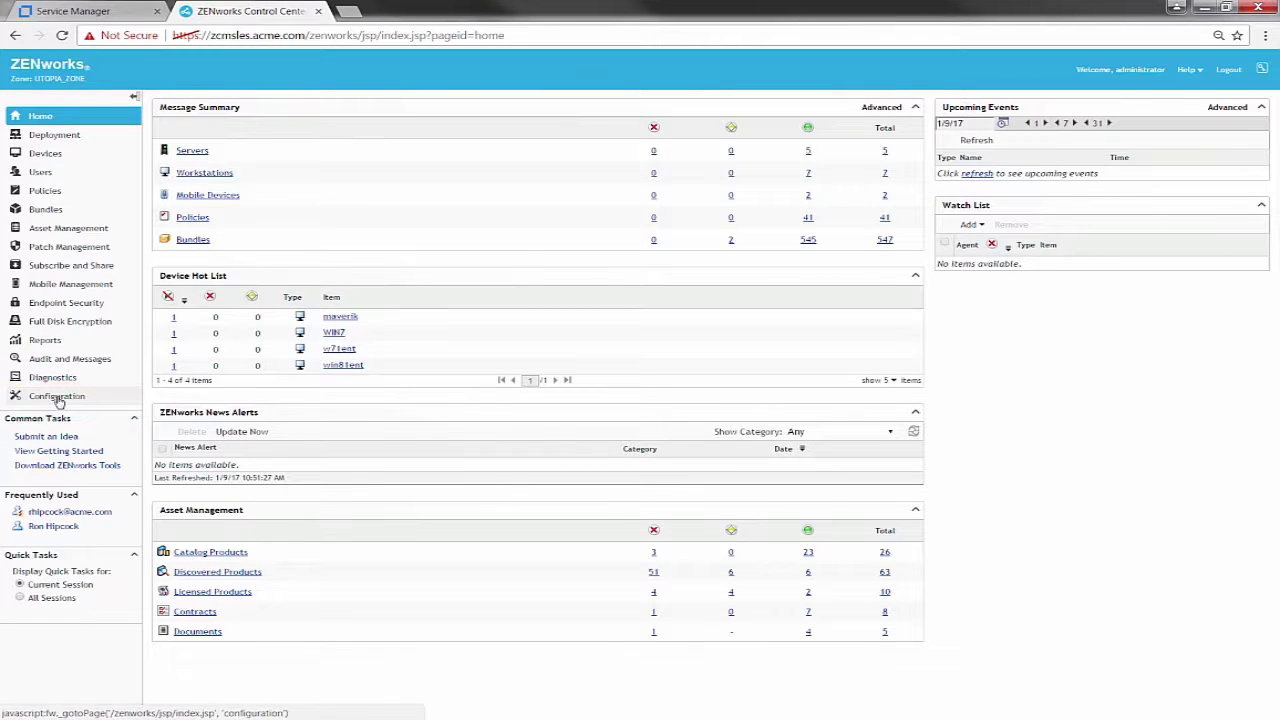
Enable Service Desk Registration for mfsd.acme.com, import its certificate directly, and apply the settings
left_click(57, 397)
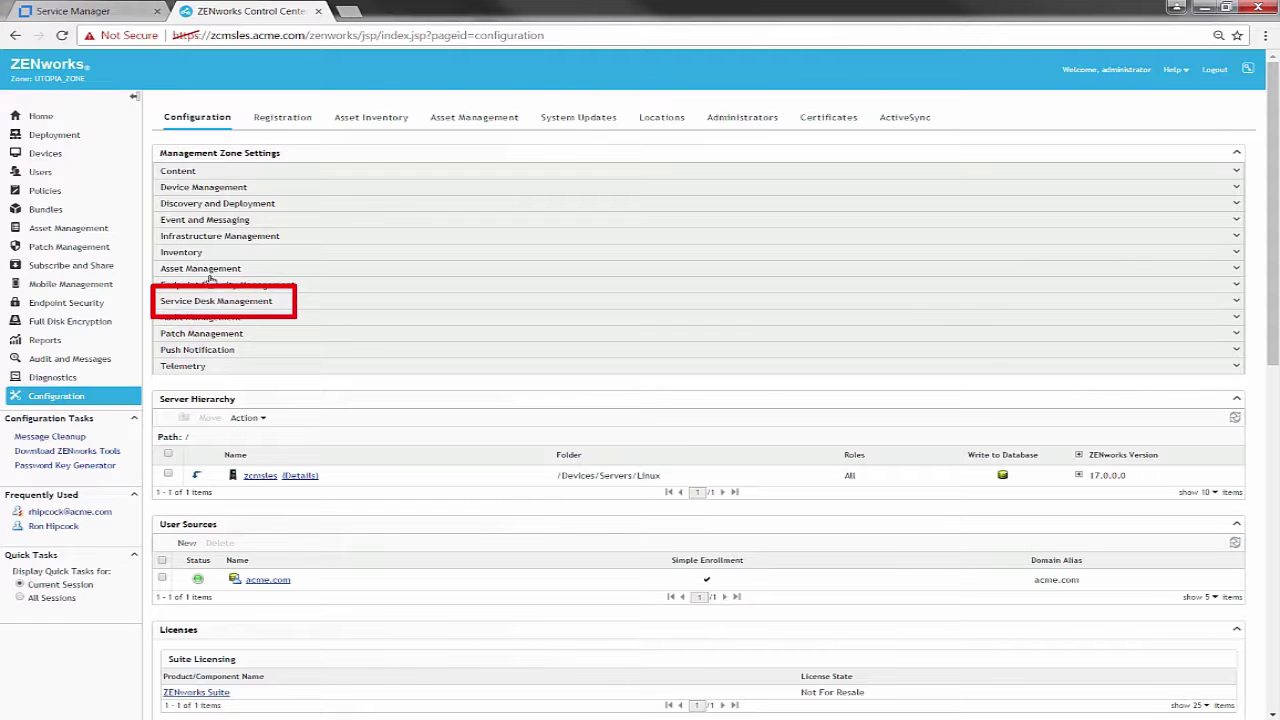
left_click(215, 301)
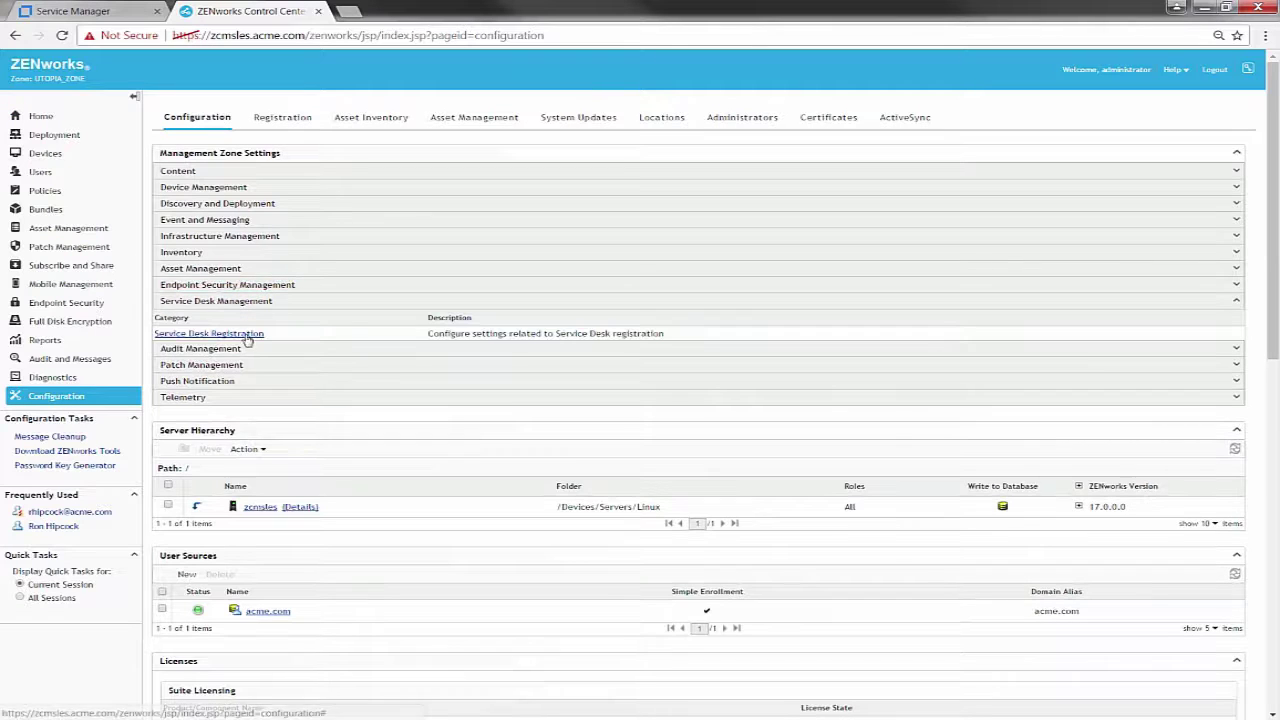
left_click(241, 337)
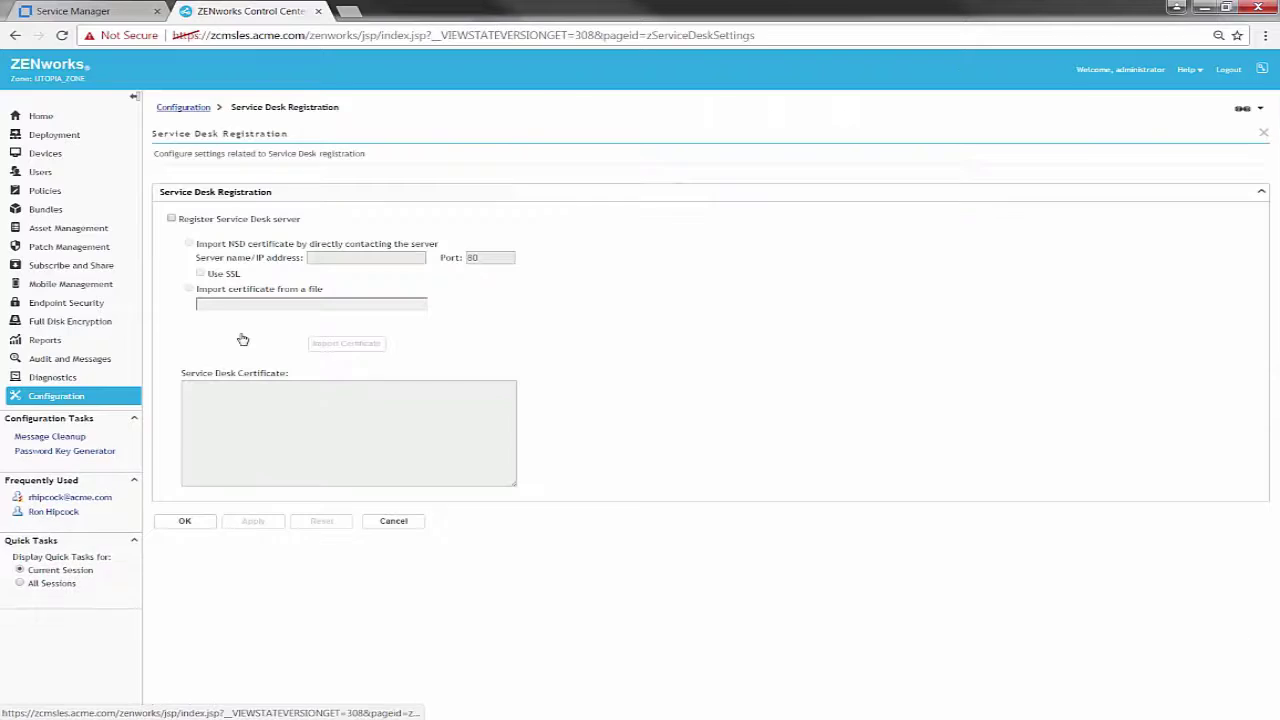
left_click(172, 219)
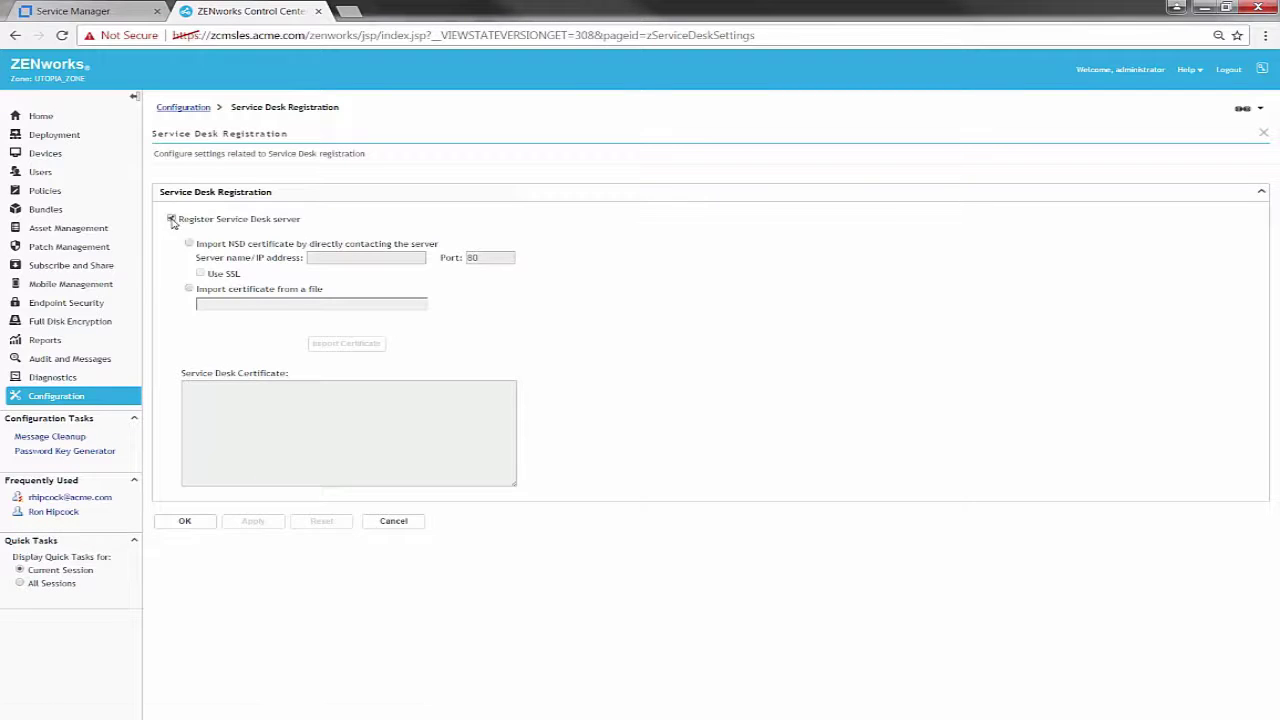
left_click(270, 244)
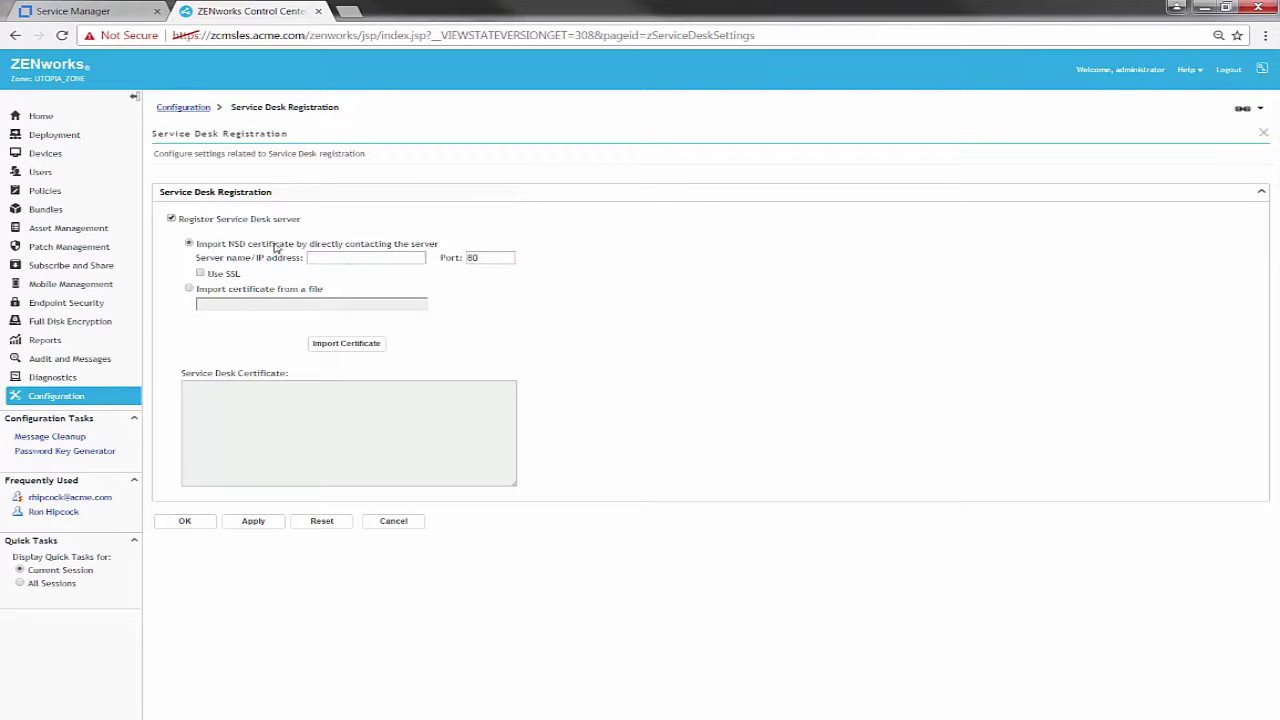
type("mfsd.acme")
type(".com")
left_click(372, 347)
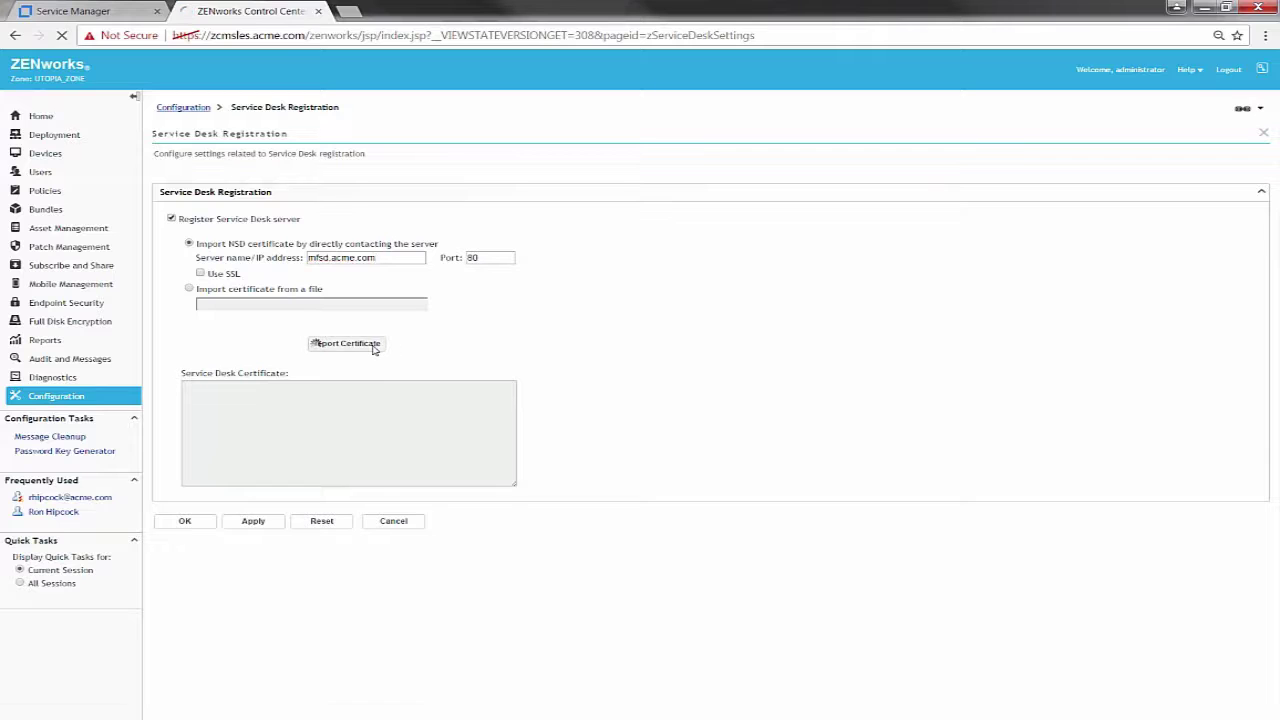
left_click(252, 557)
left_click(186, 523)
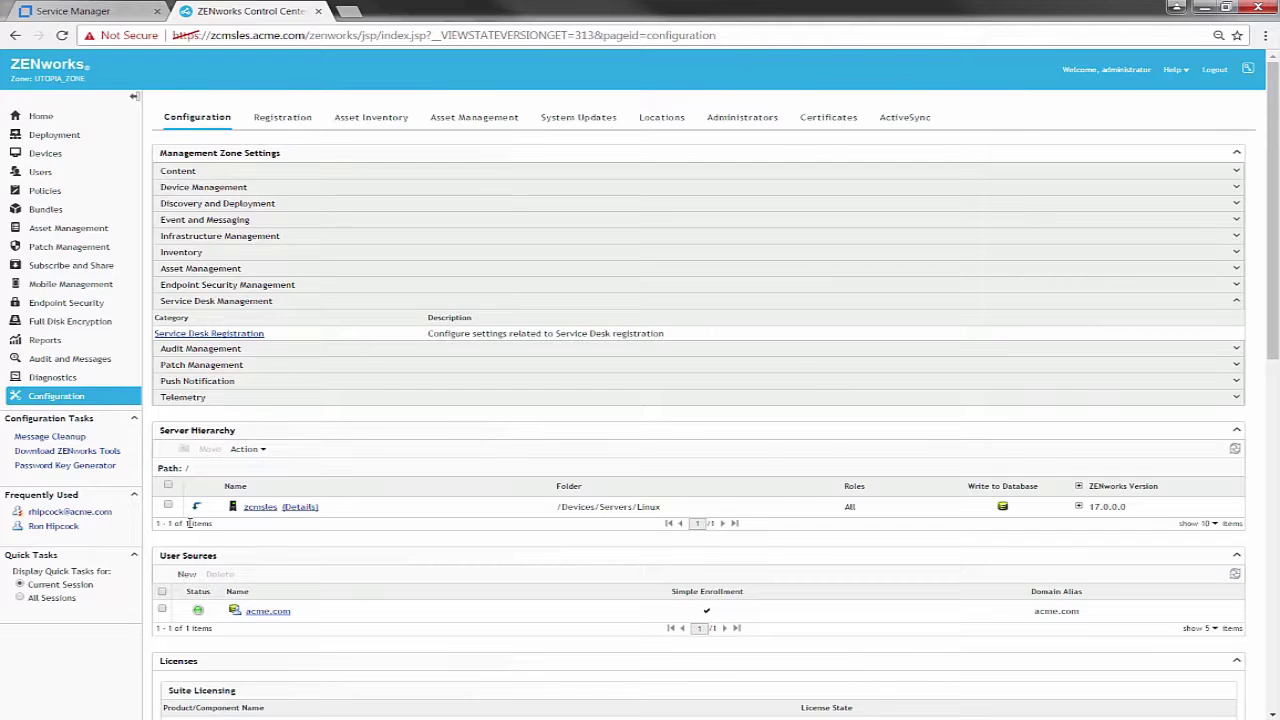
Start adding a single new administrator based on existing user-source users
left_click(736, 119)
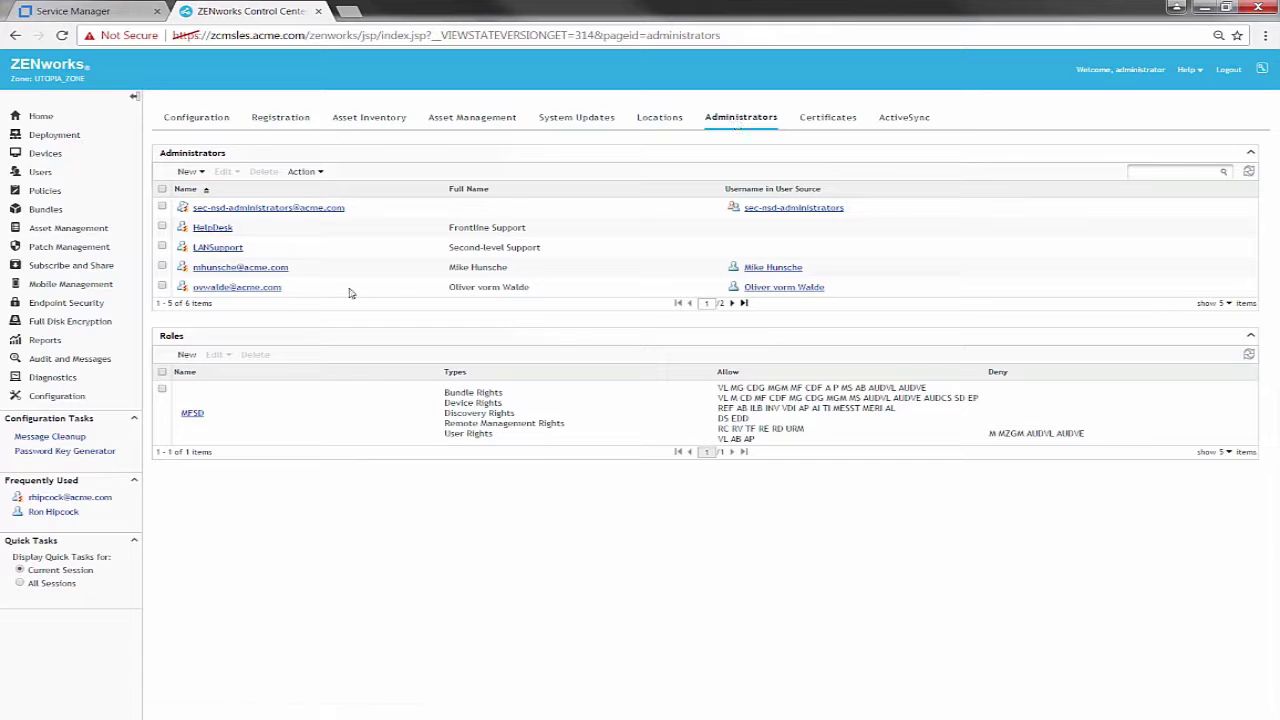
left_click(187, 172)
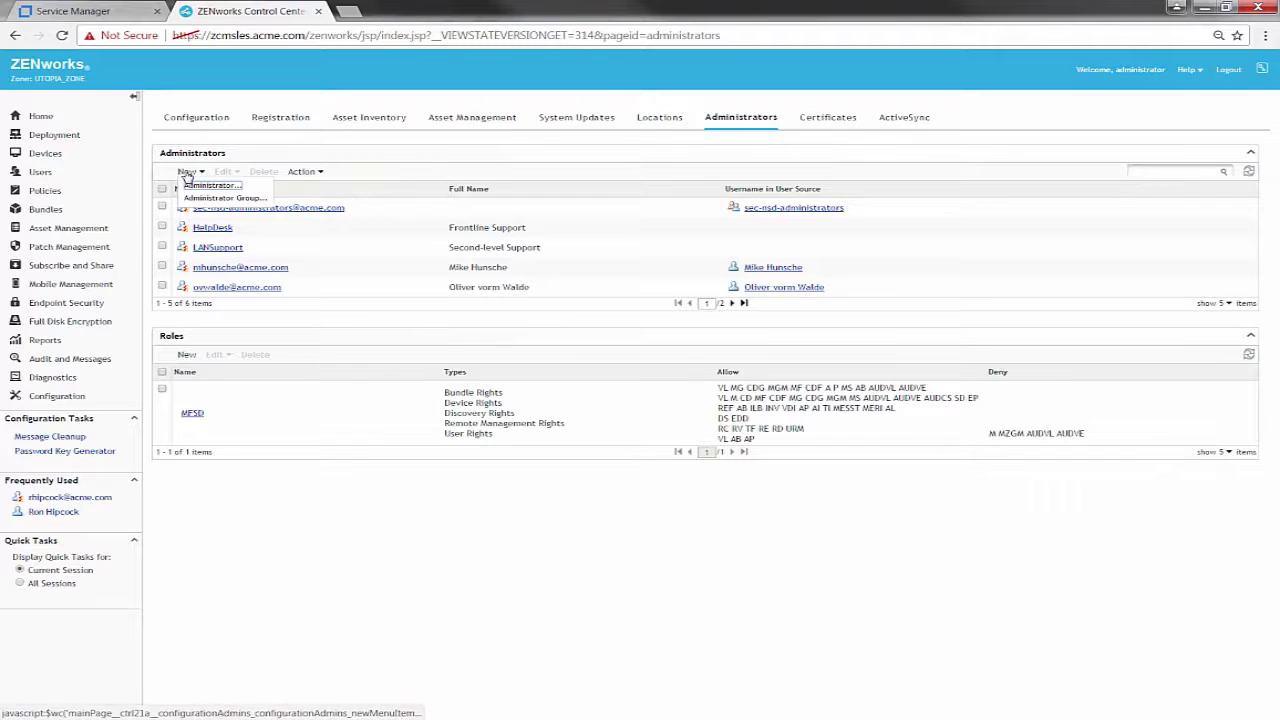
left_click(207, 186)
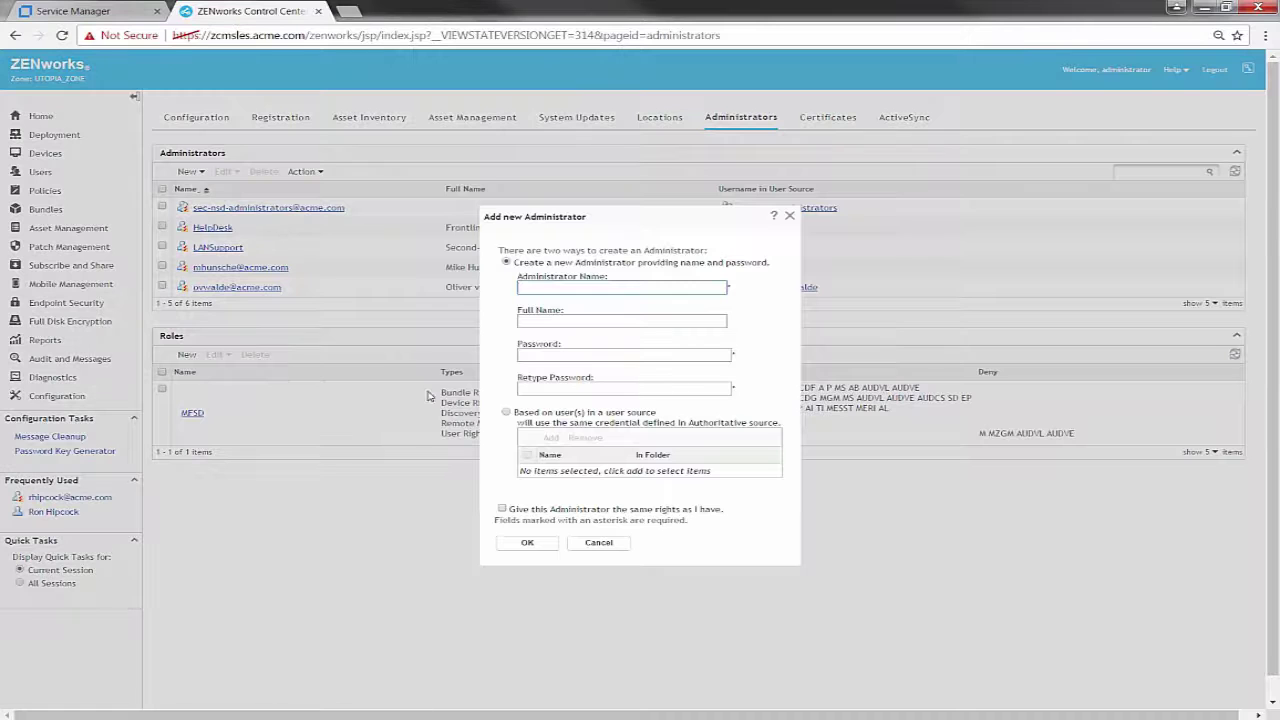
left_click(506, 413)
left_click(550, 438)
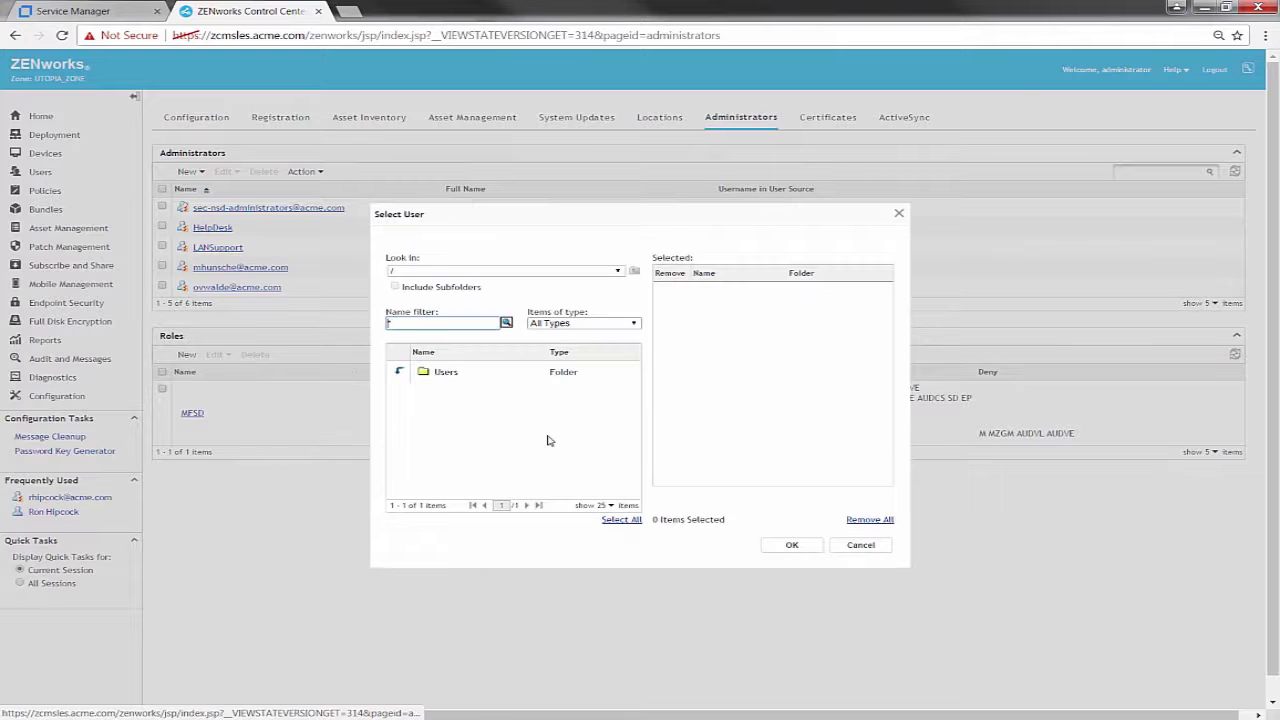
Pick the user from acme.com's New York/IT folder, create the administrator, and page to it
left_click(399, 372)
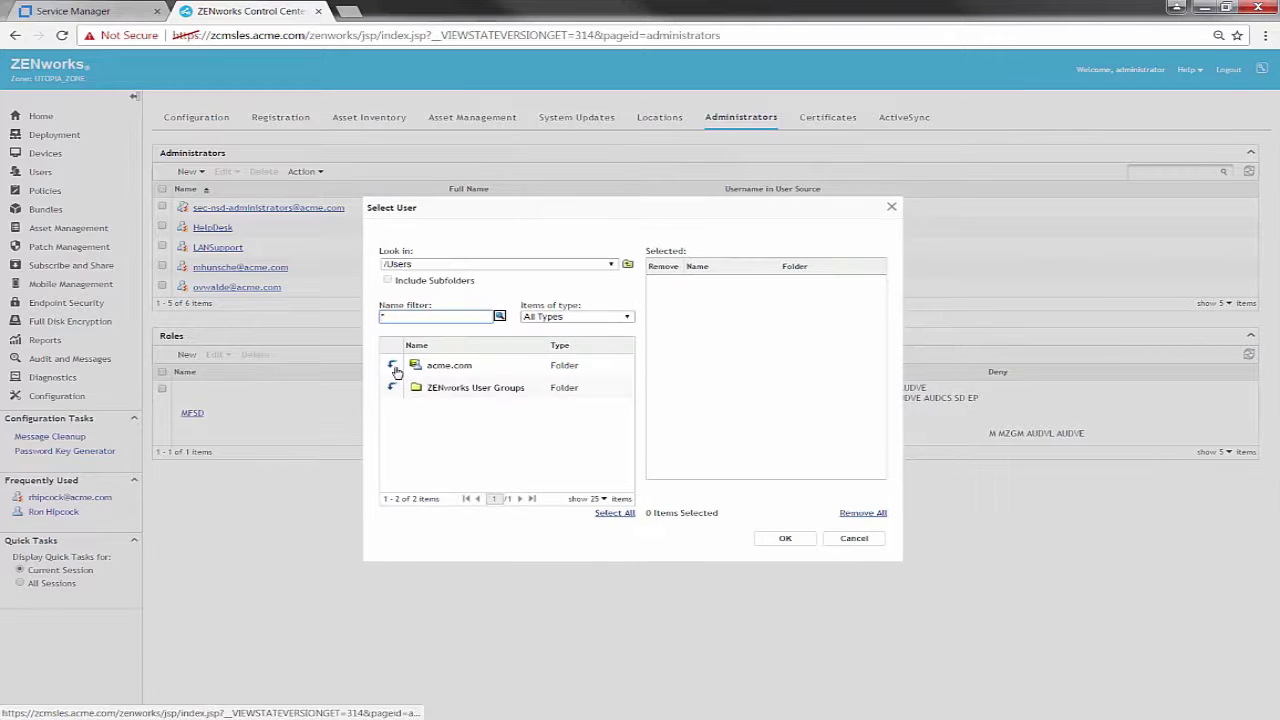
left_click(393, 366)
left_click(393, 367)
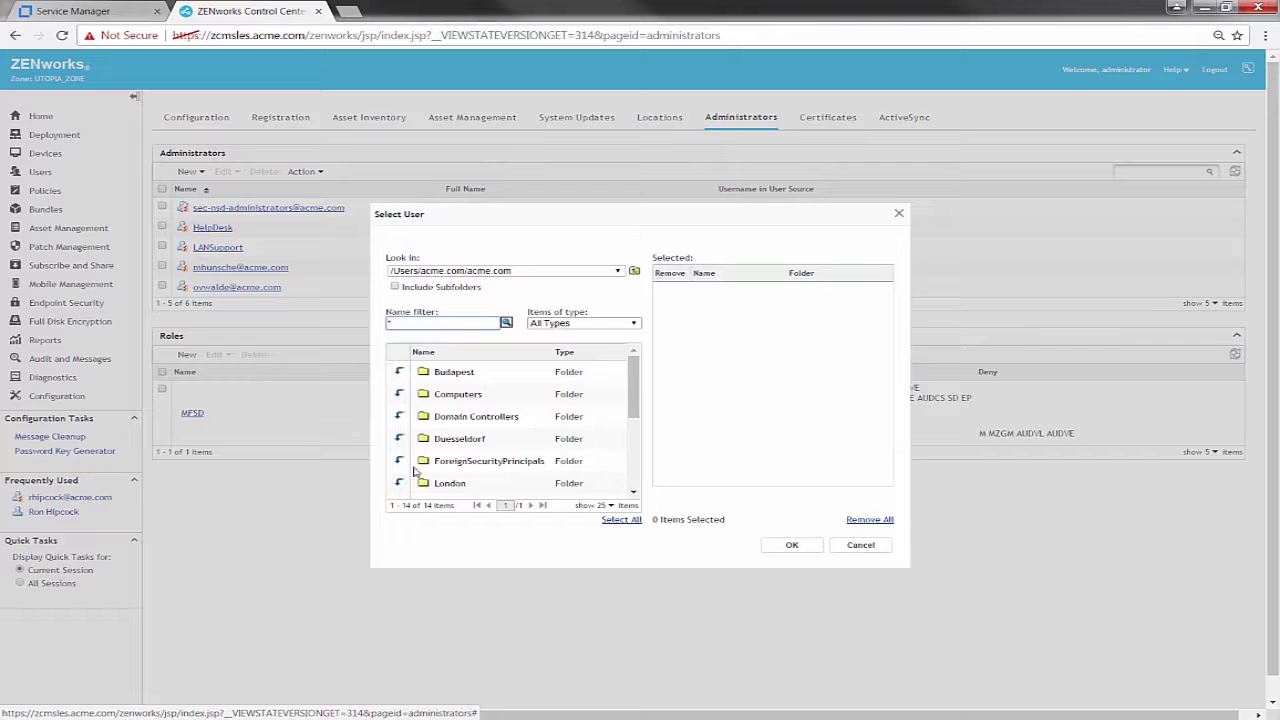
scroll(632, 495, "down", 2)
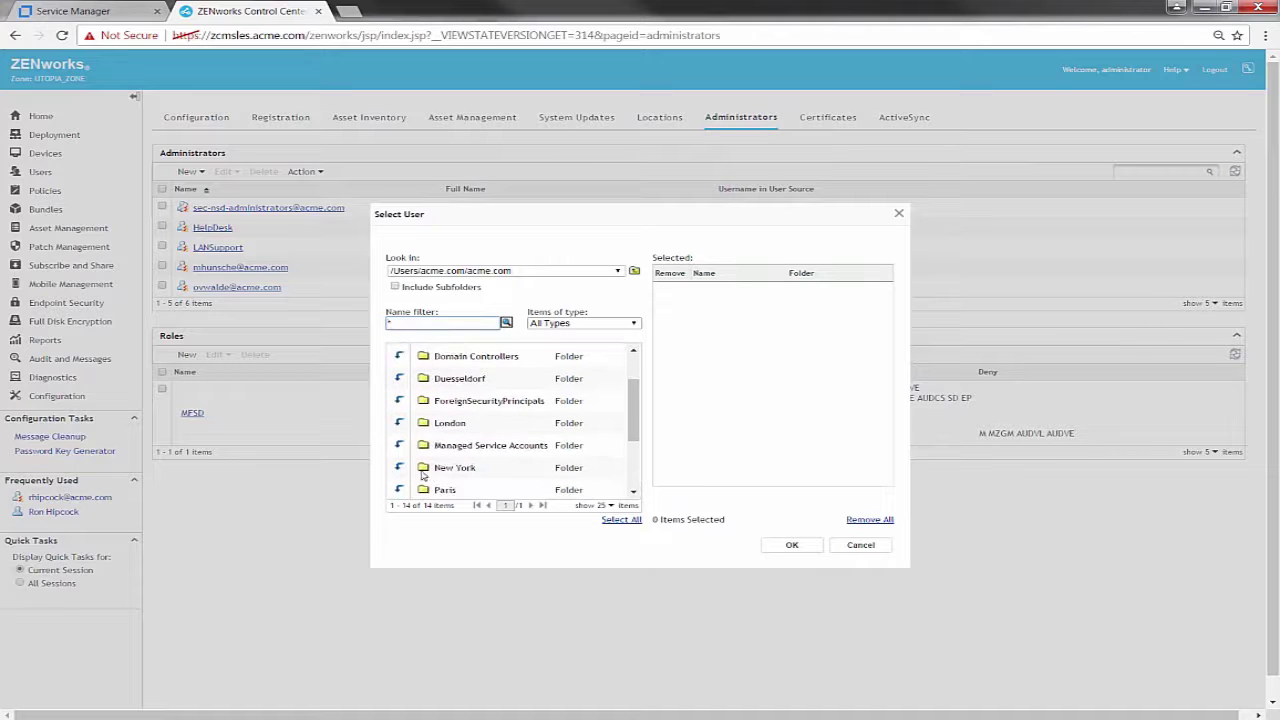
left_click(400, 468)
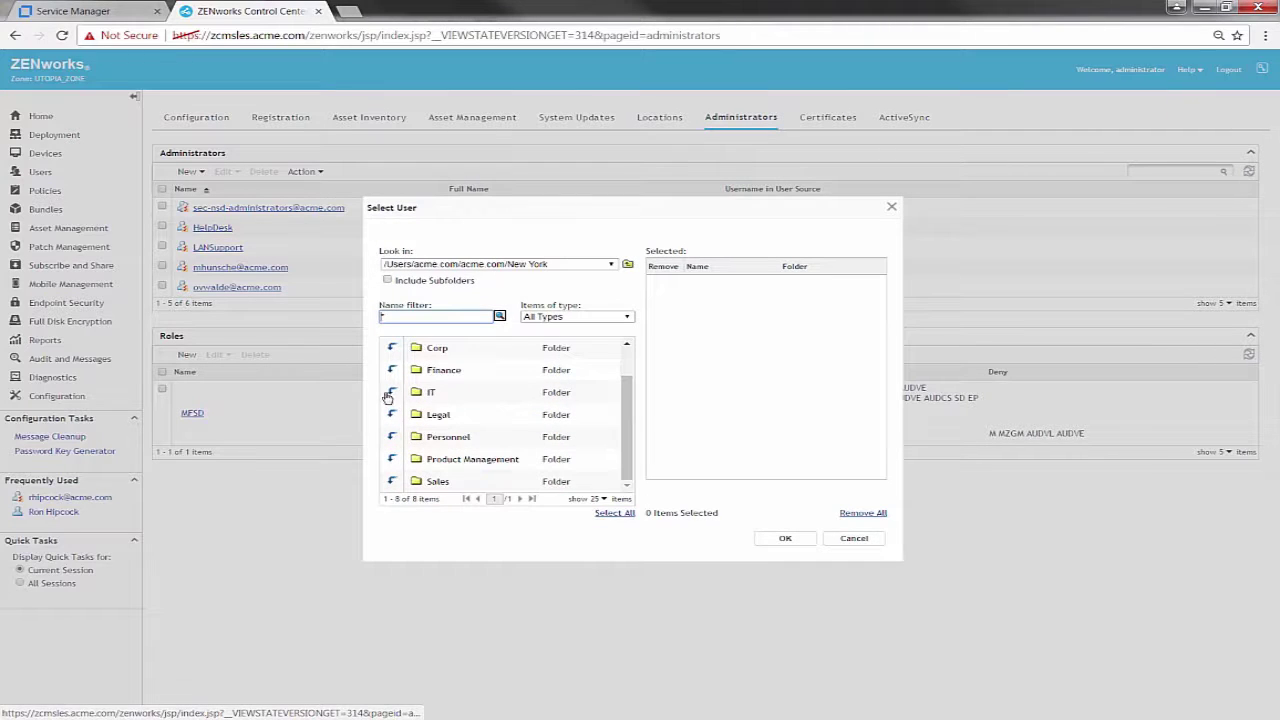
left_click(474, 455)
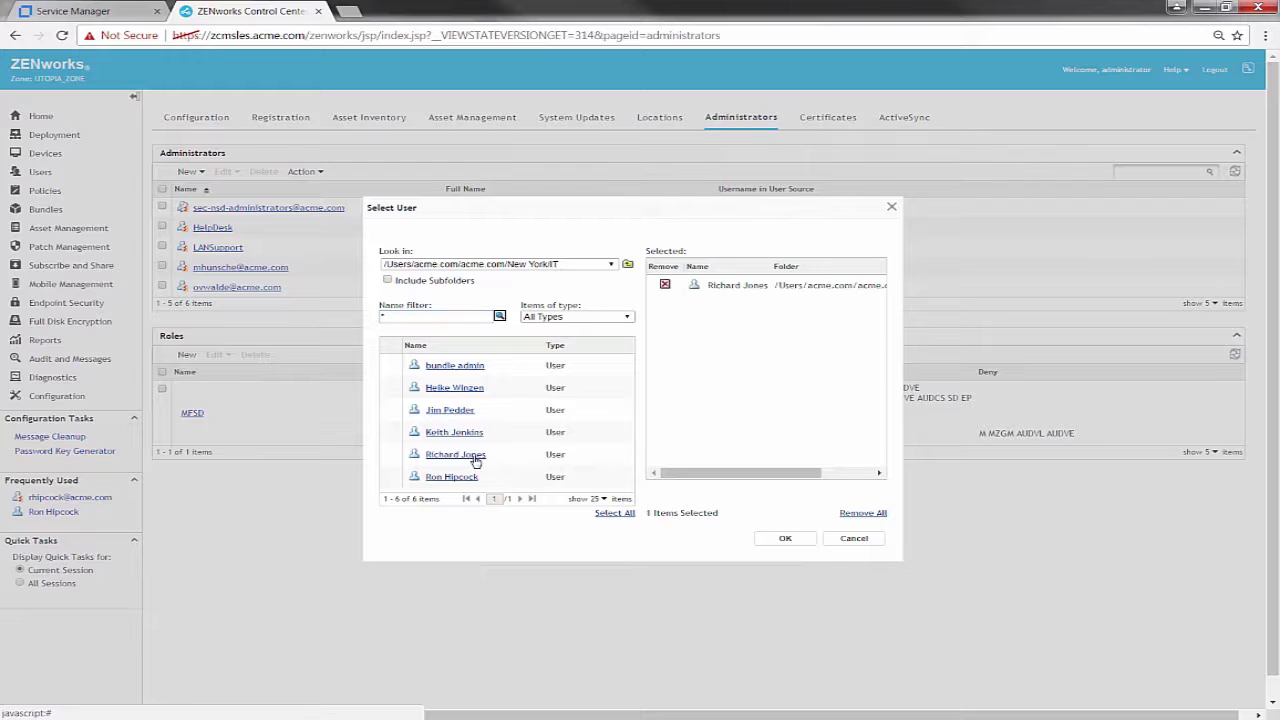
left_click(786, 539)
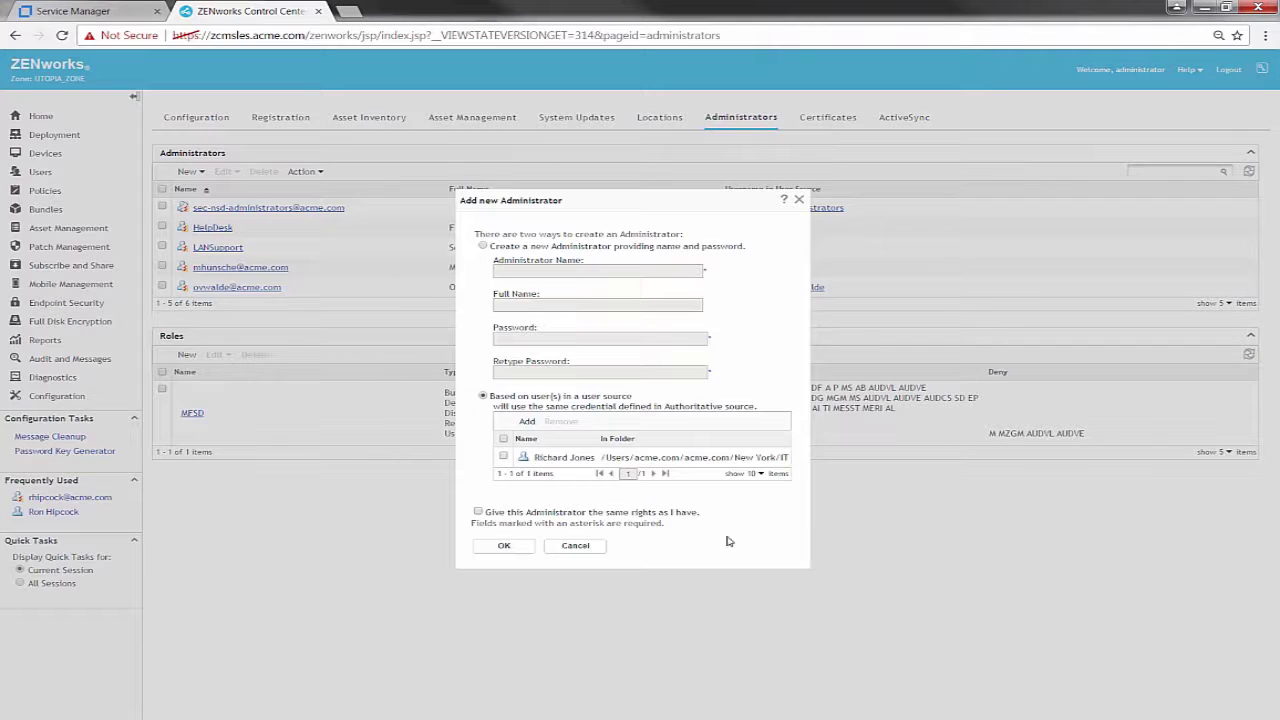
left_click(516, 548)
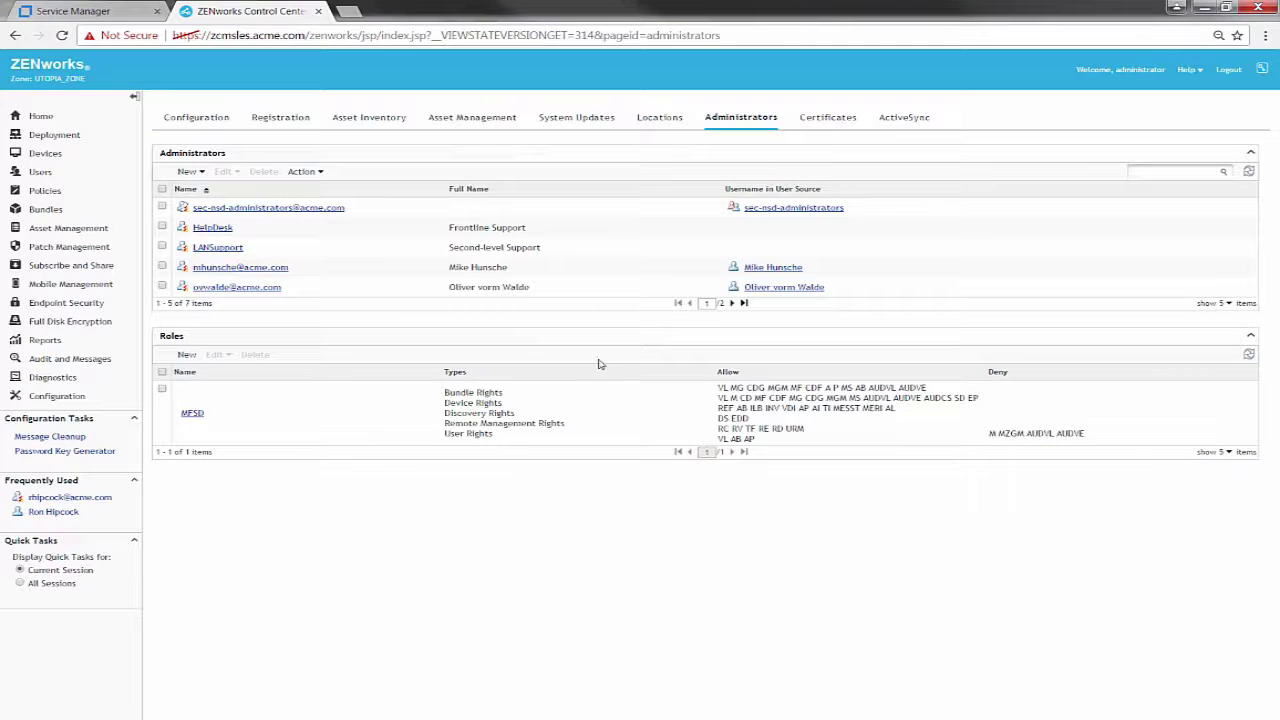
left_click(732, 303)
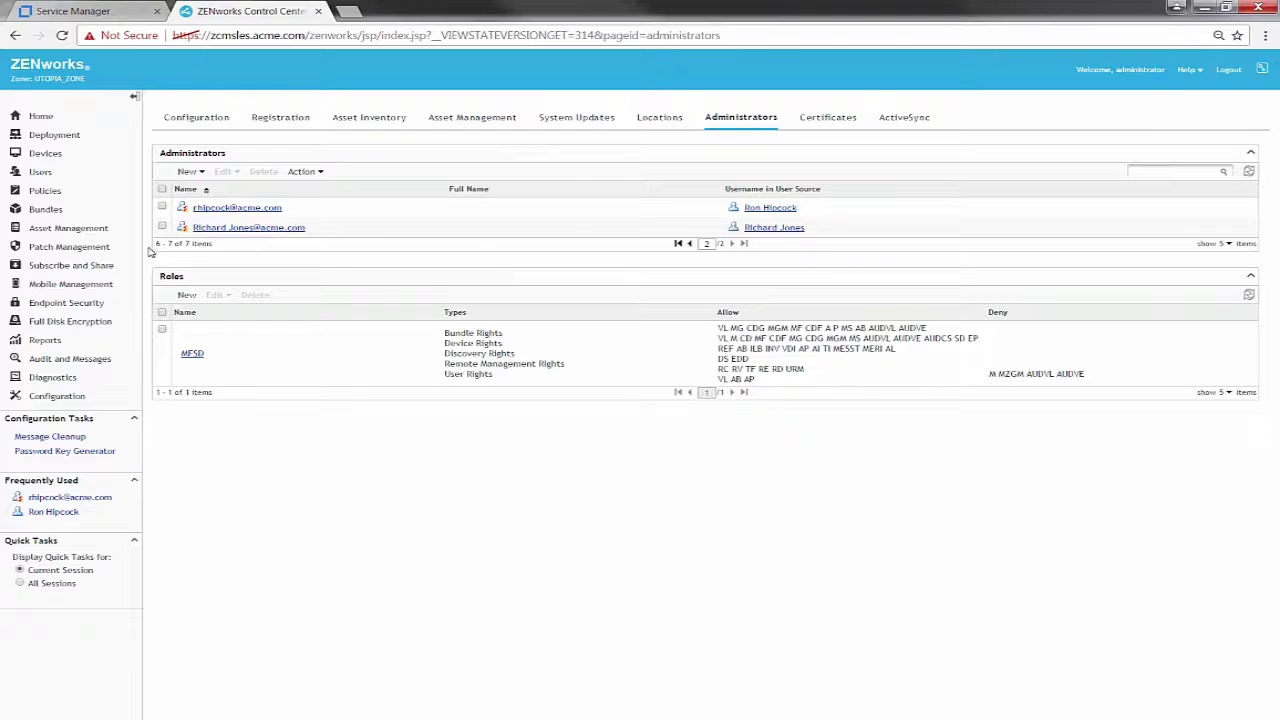
Assign the MFSD role on the new administrator's Rights tab
left_click(238, 230)
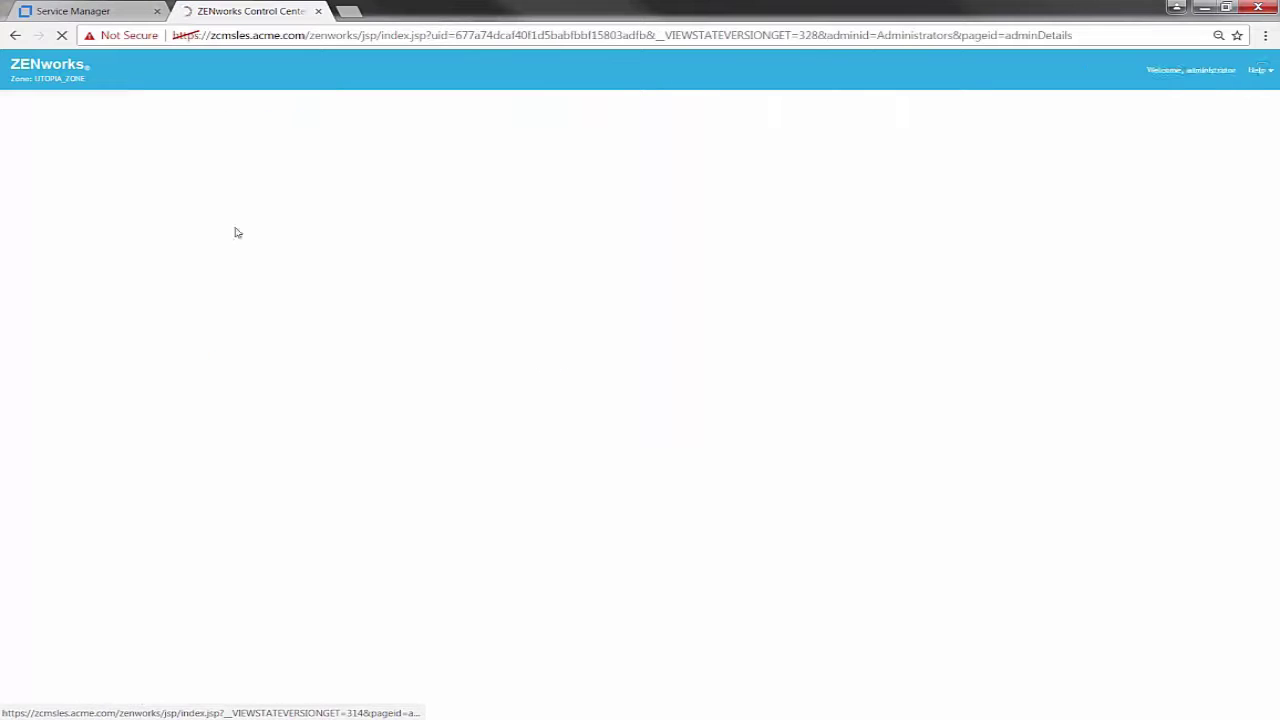
left_click(246, 155)
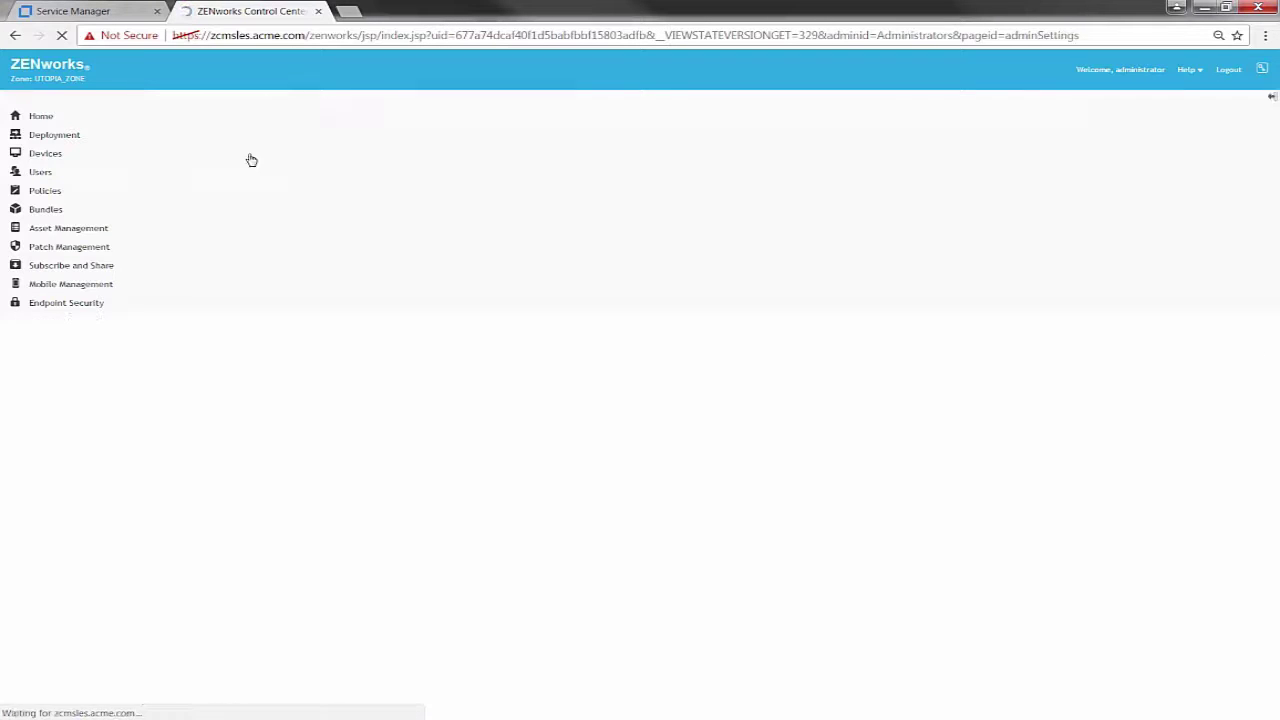
left_click(190, 265)
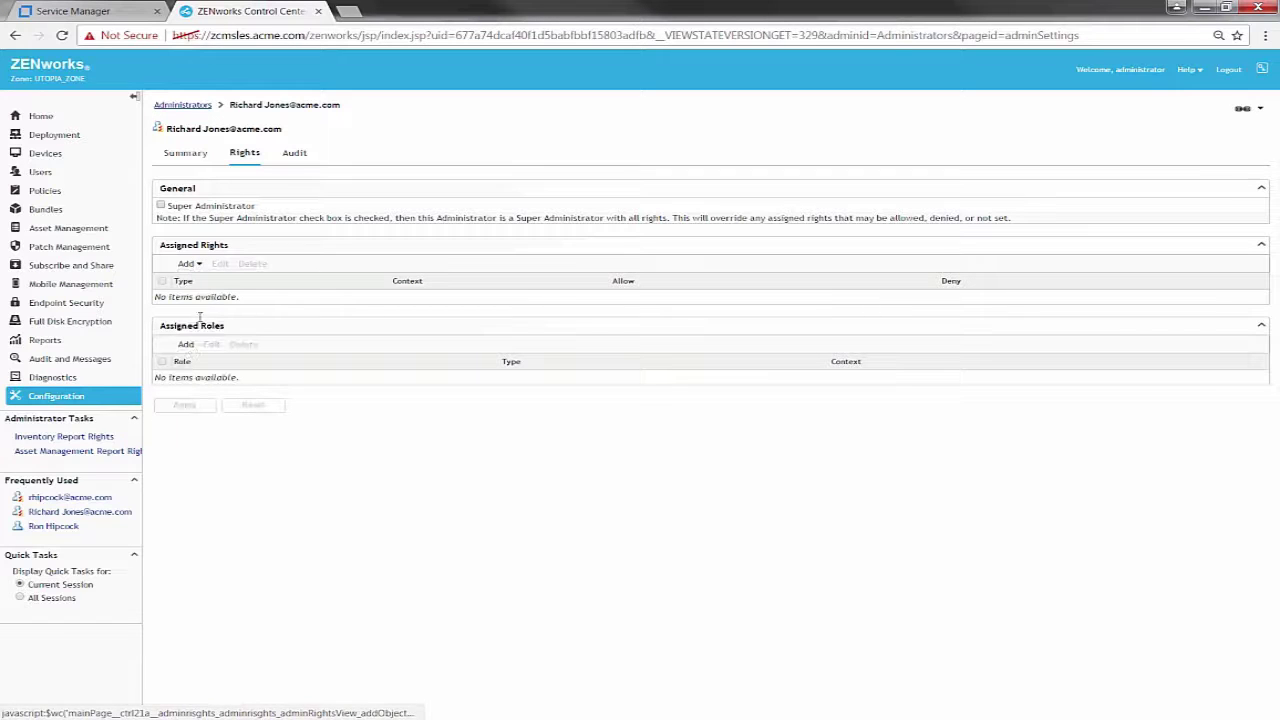
left_click(187, 344)
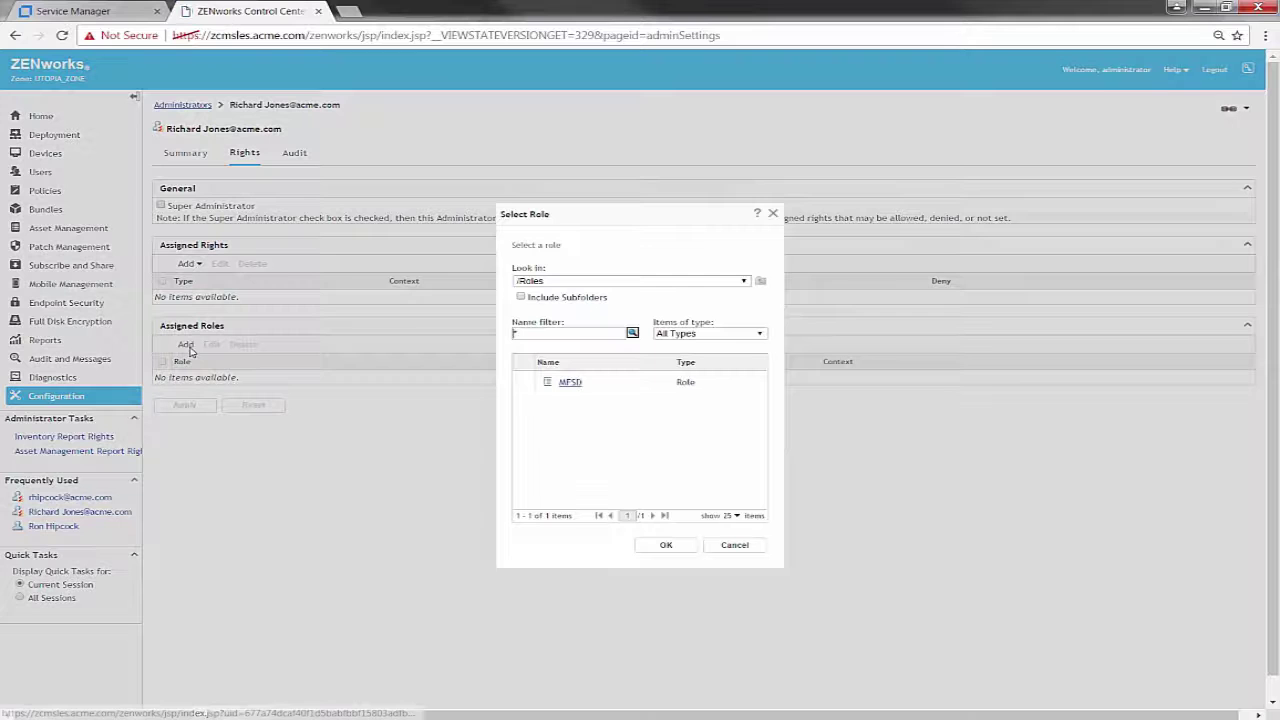
left_click(568, 387)
left_click(669, 545)
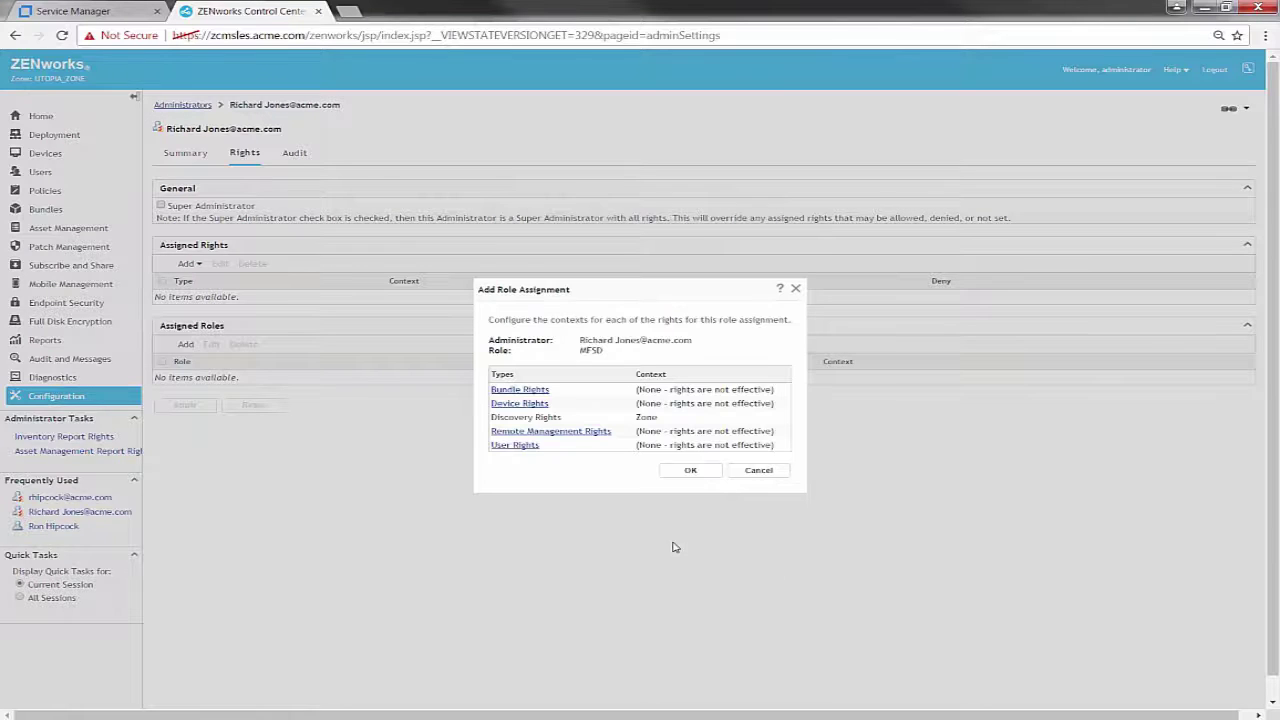
Set /Bundles as the Bundle Rights context
left_click(530, 390)
left_click(519, 376)
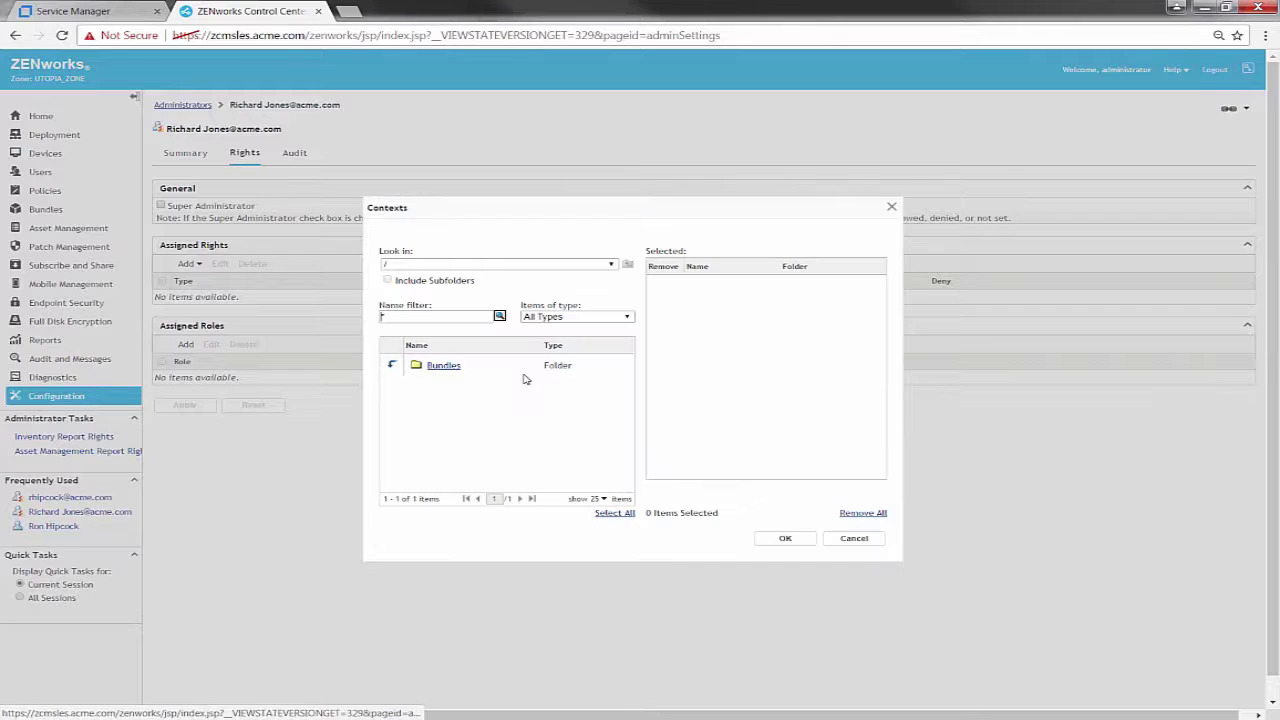
left_click(440, 366)
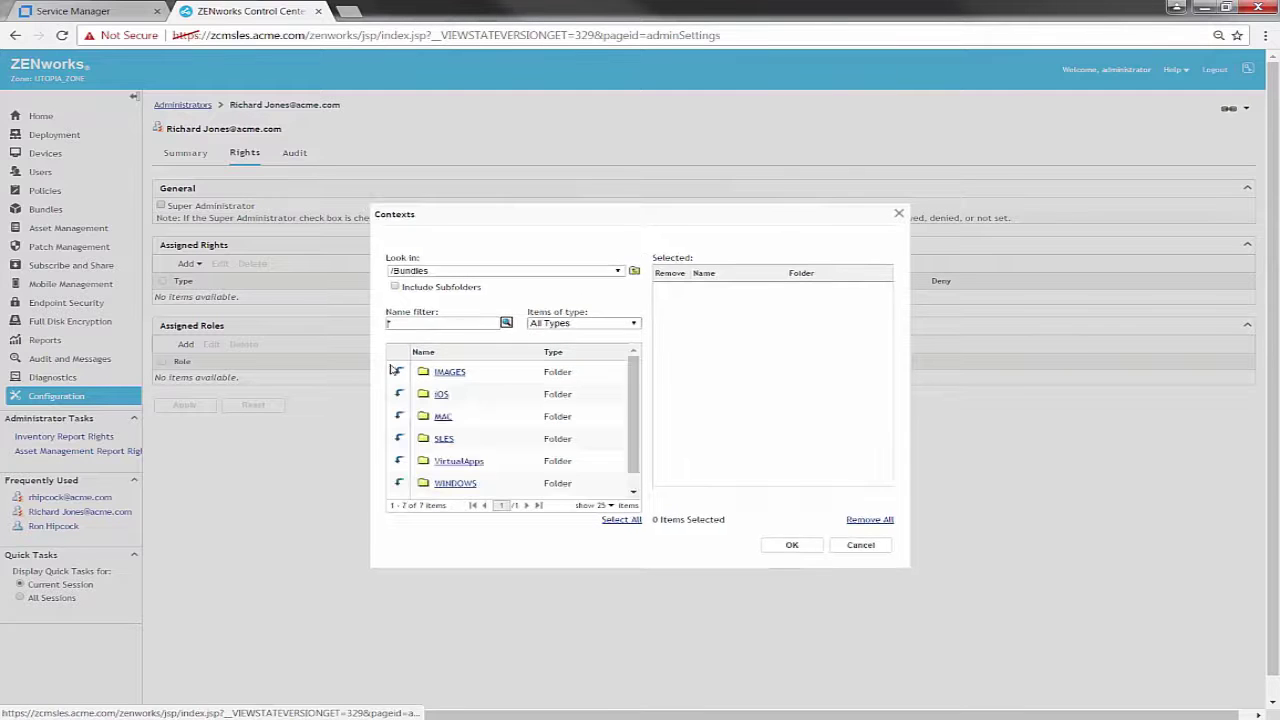
left_click(629, 265)
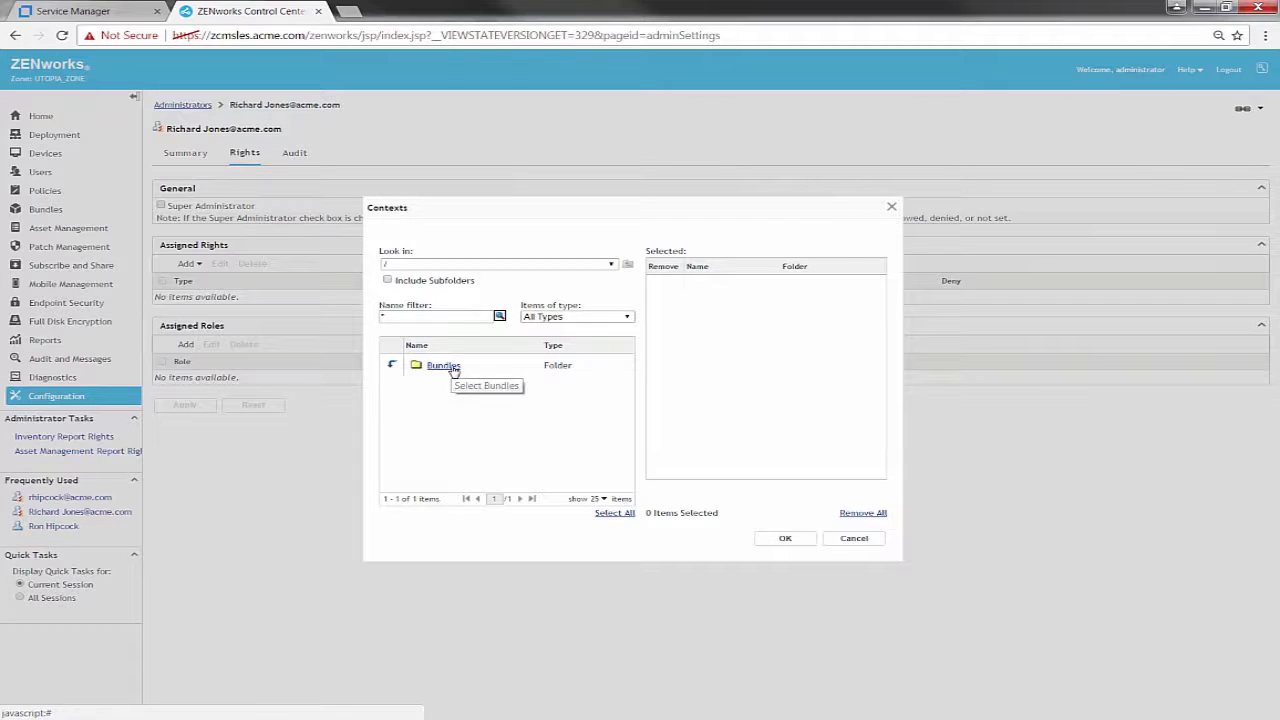
left_click(455, 368)
left_click(788, 539)
left_click(684, 443)
Set /Devices as the Device Rights context
left_click(543, 404)
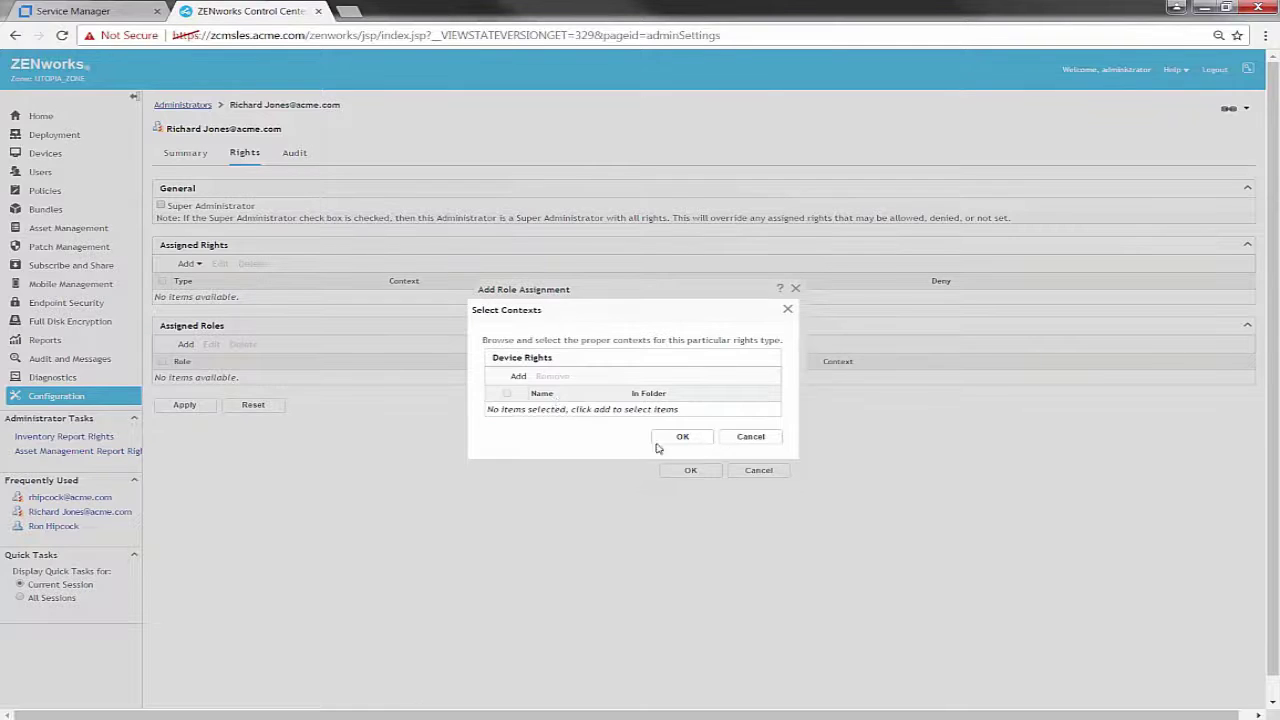
left_click(519, 375)
left_click(450, 368)
left_click(788, 541)
left_click(682, 440)
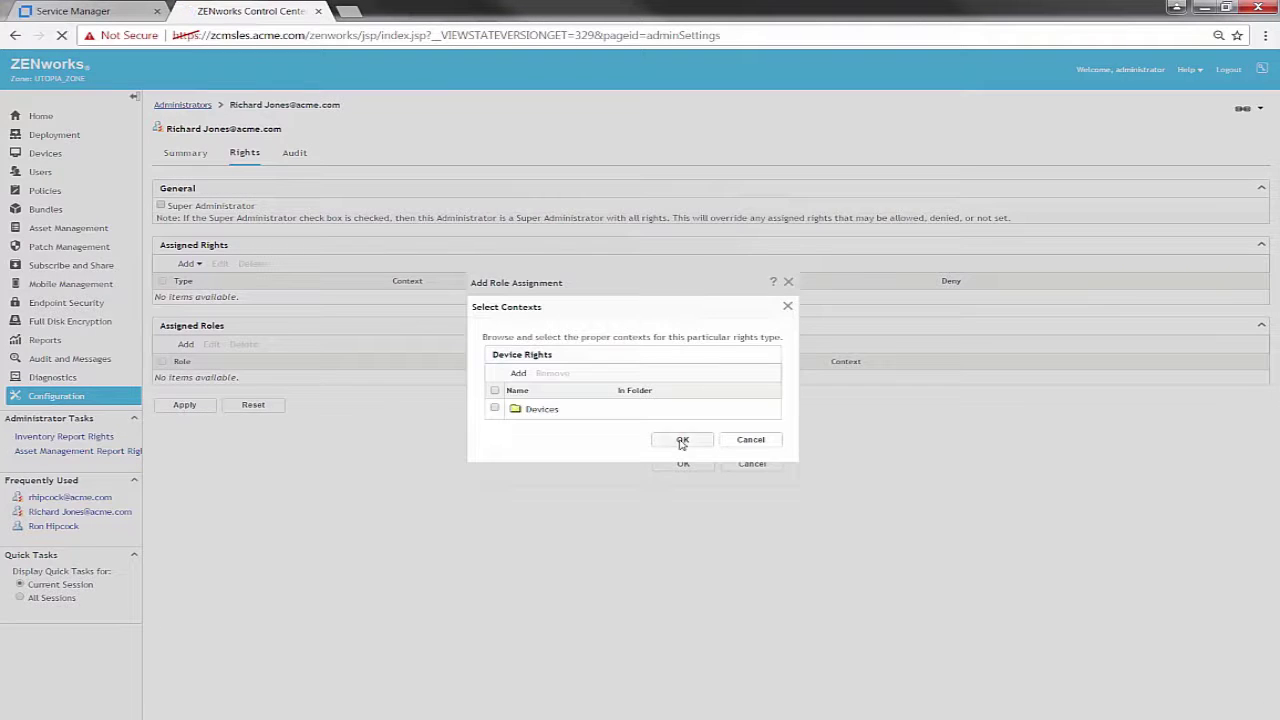
Give Remote Management Rights /Devices and /Users contexts, then confirm and apply the MFSD role
left_click(550, 431)
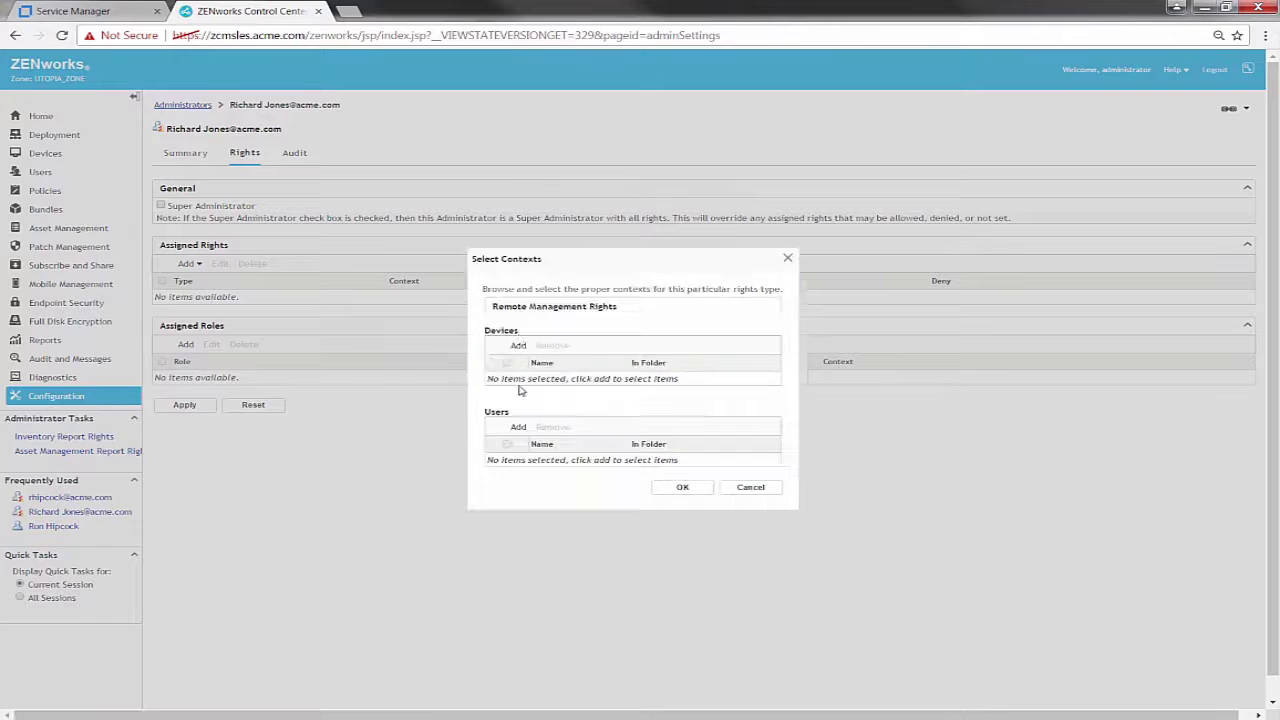
left_click(519, 340)
left_click(450, 368)
left_click(783, 538)
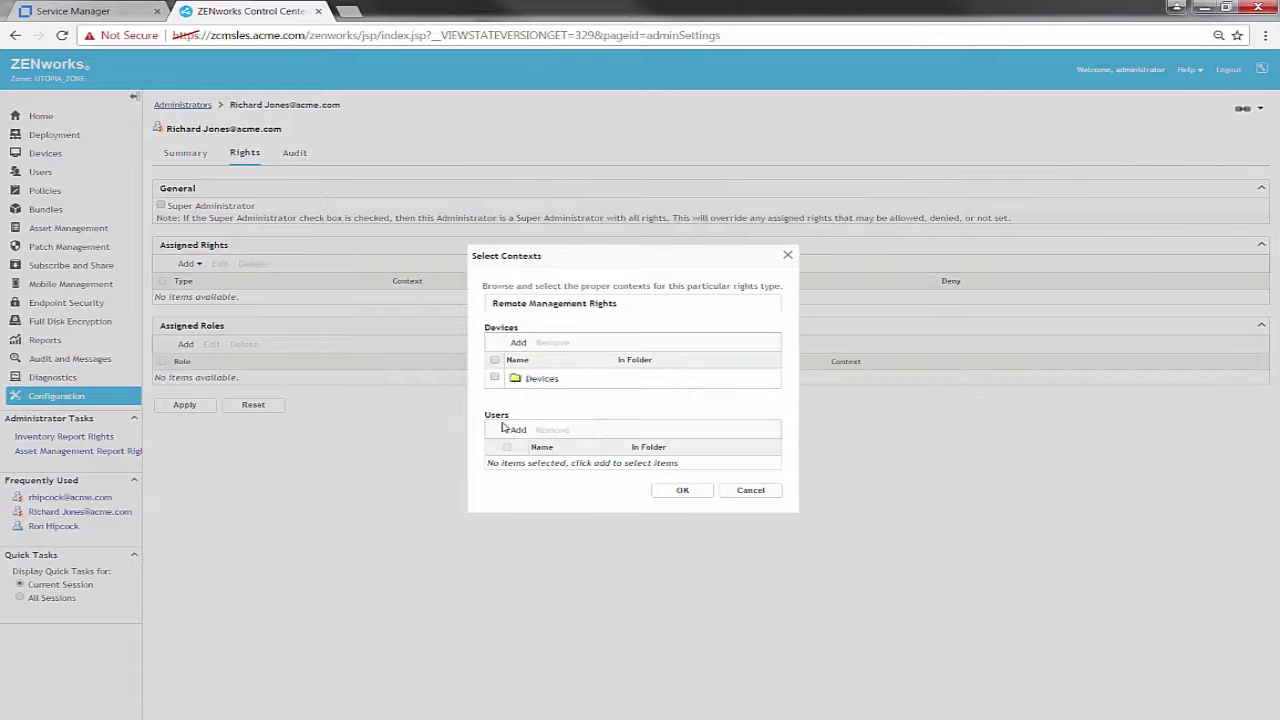
left_click(507, 432)
left_click(443, 365)
left_click(785, 538)
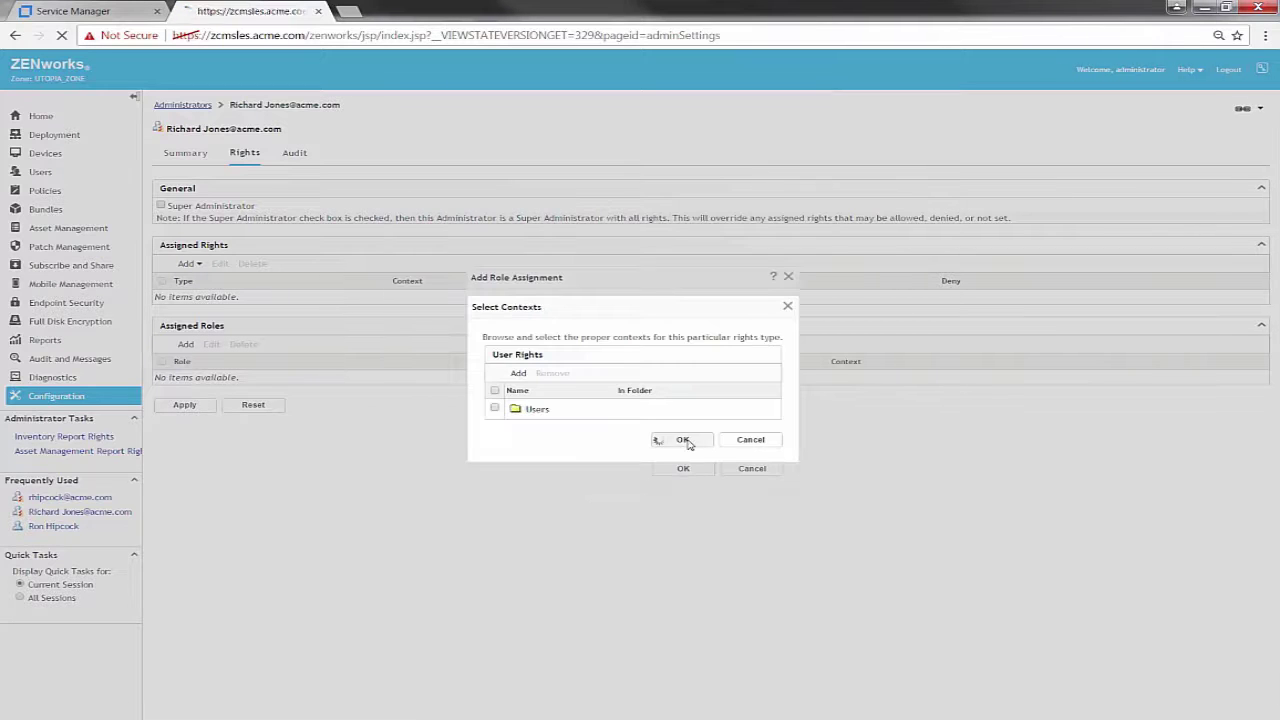
left_click(682, 440)
left_click(686, 470)
left_click(184, 470)
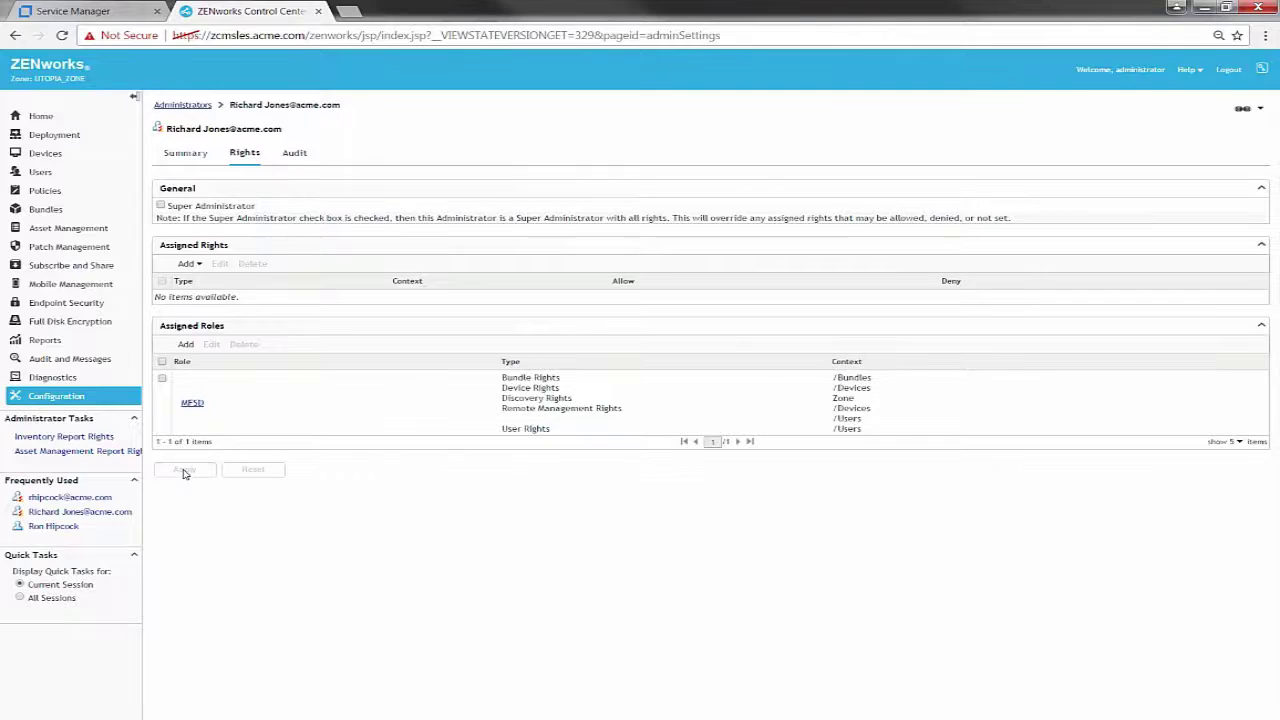
Create ZENworks import server entry 'zcmsles' with Sybase Anywhere as the database type
left_click(119, 11)
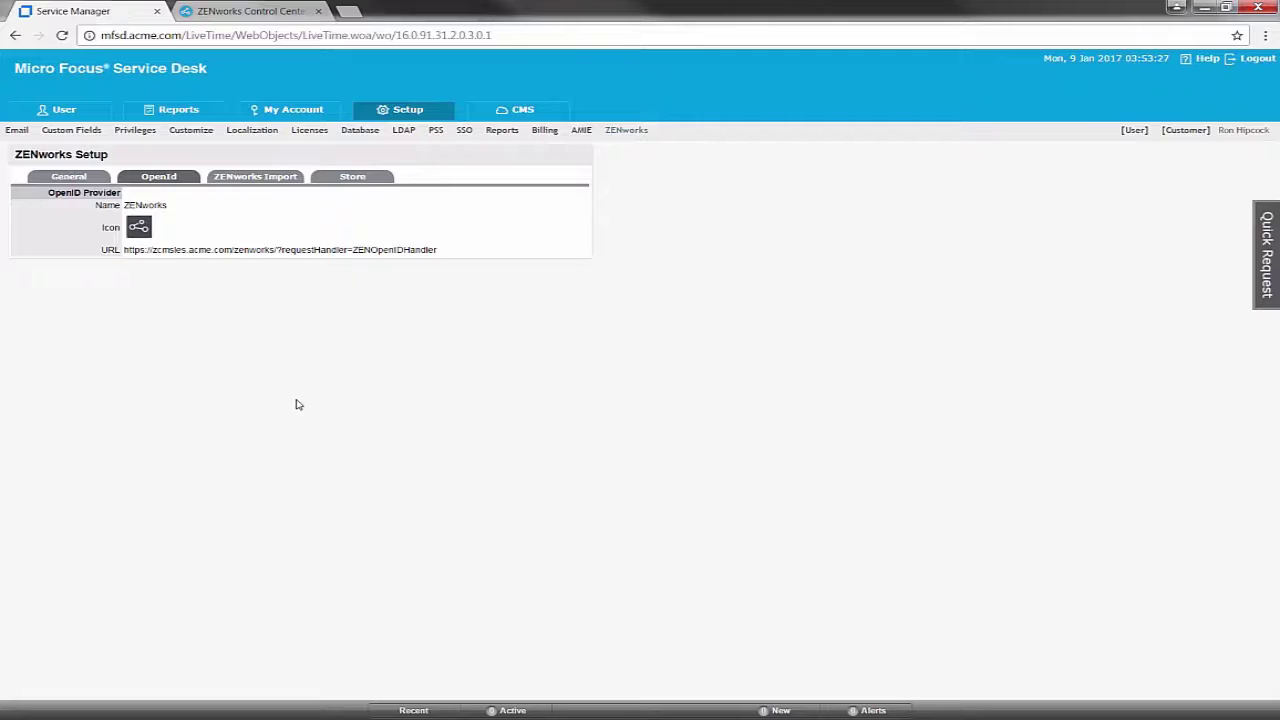
left_click(280, 181)
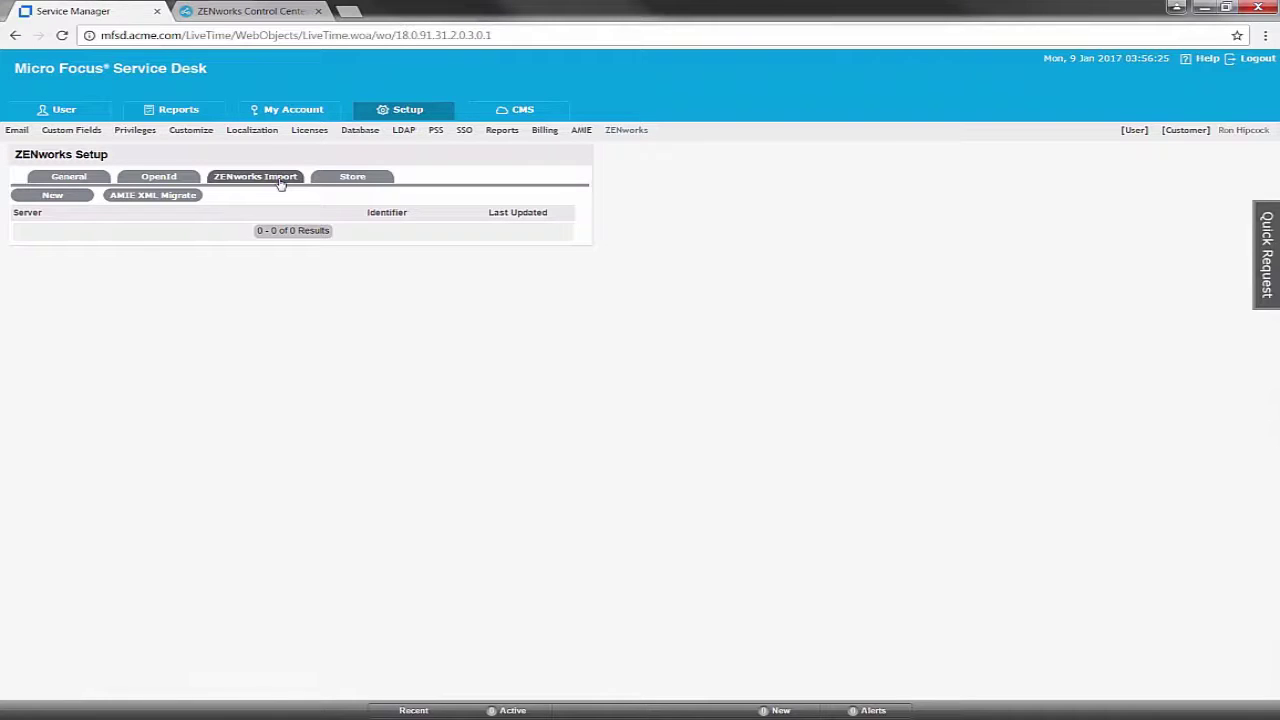
left_click(69, 198)
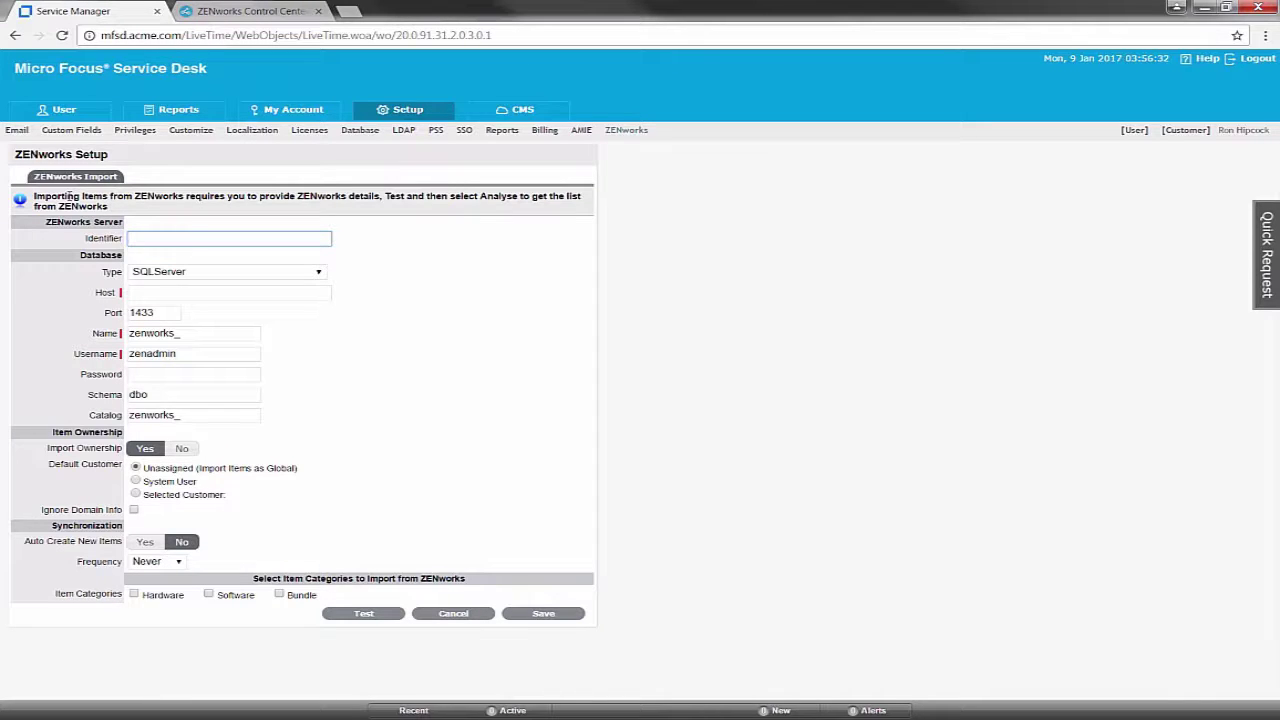
type("zcmsles")
left_click(320, 272)
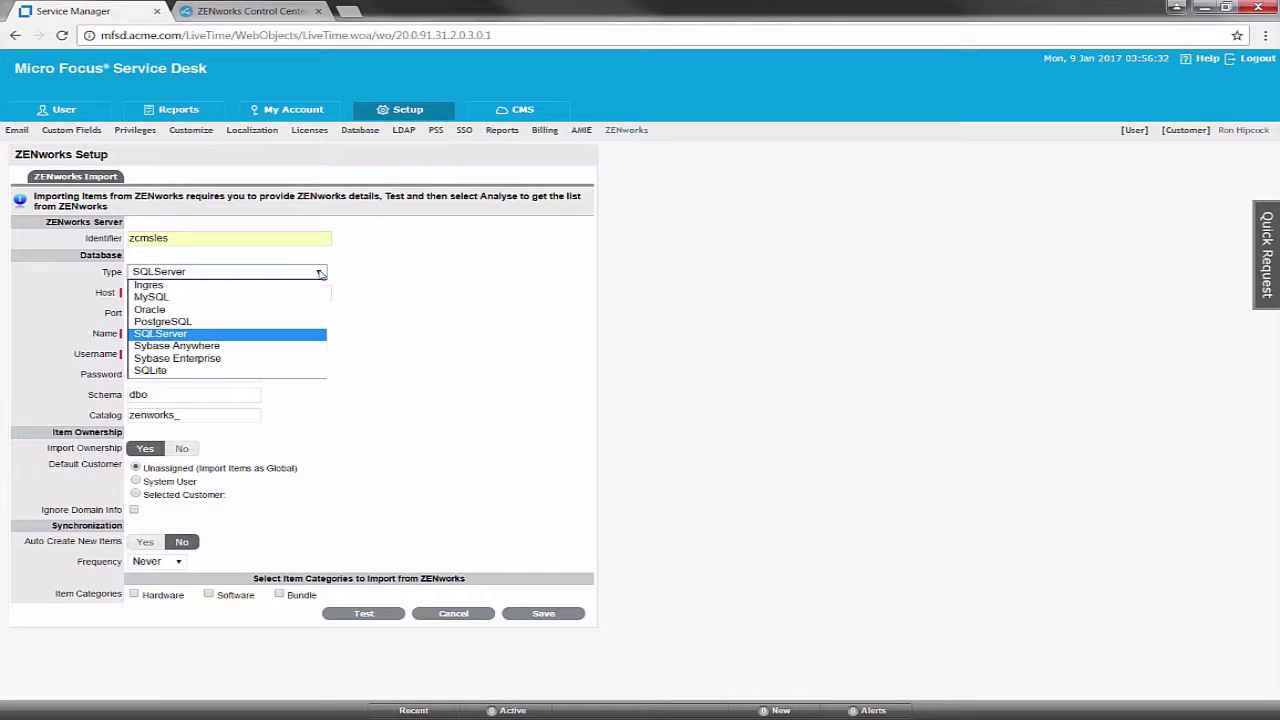
left_click(235, 347)
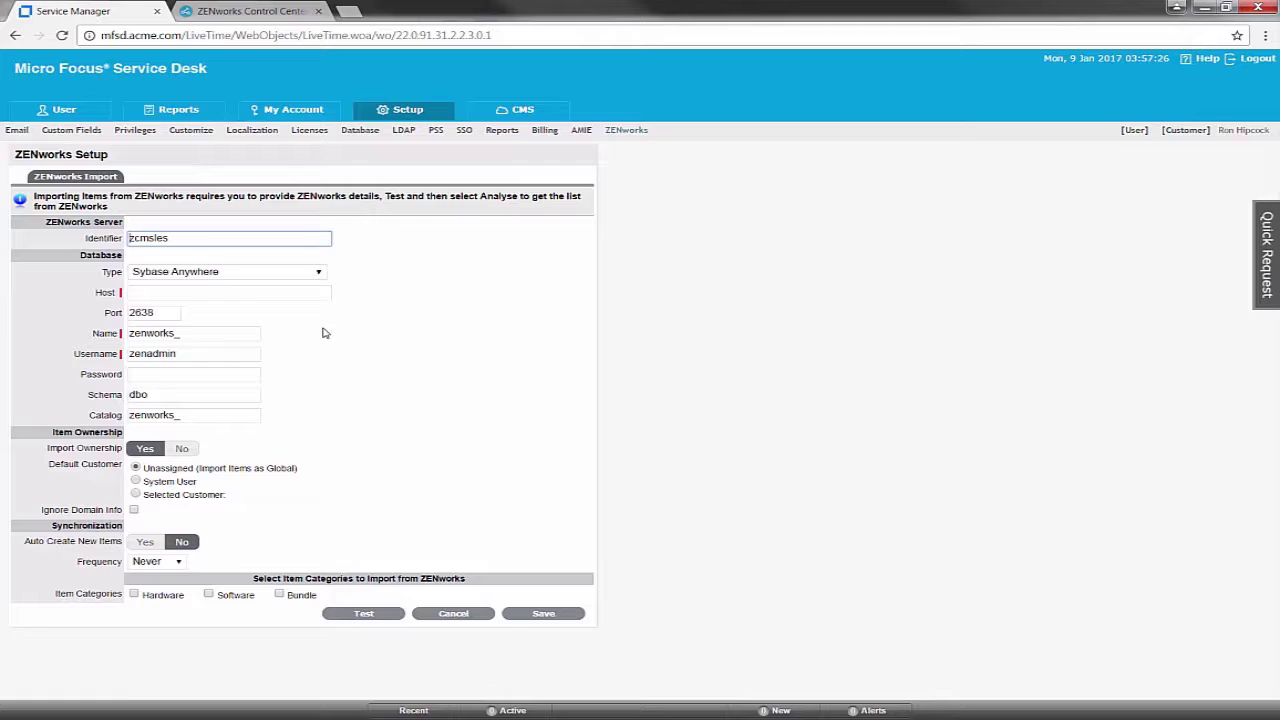
Set database host zcmsles.acme.com and database name zenworks_Utopia, then switch to VMware
left_click(188, 292)
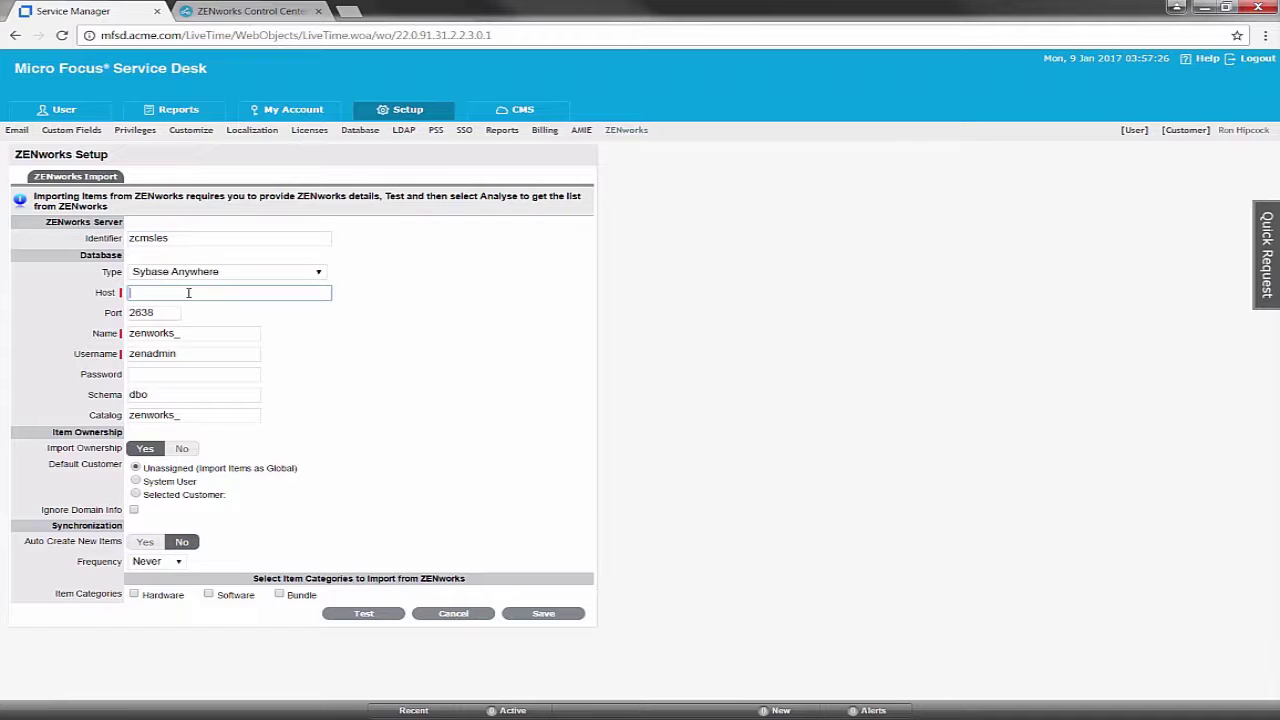
key("Down")
key("Down")
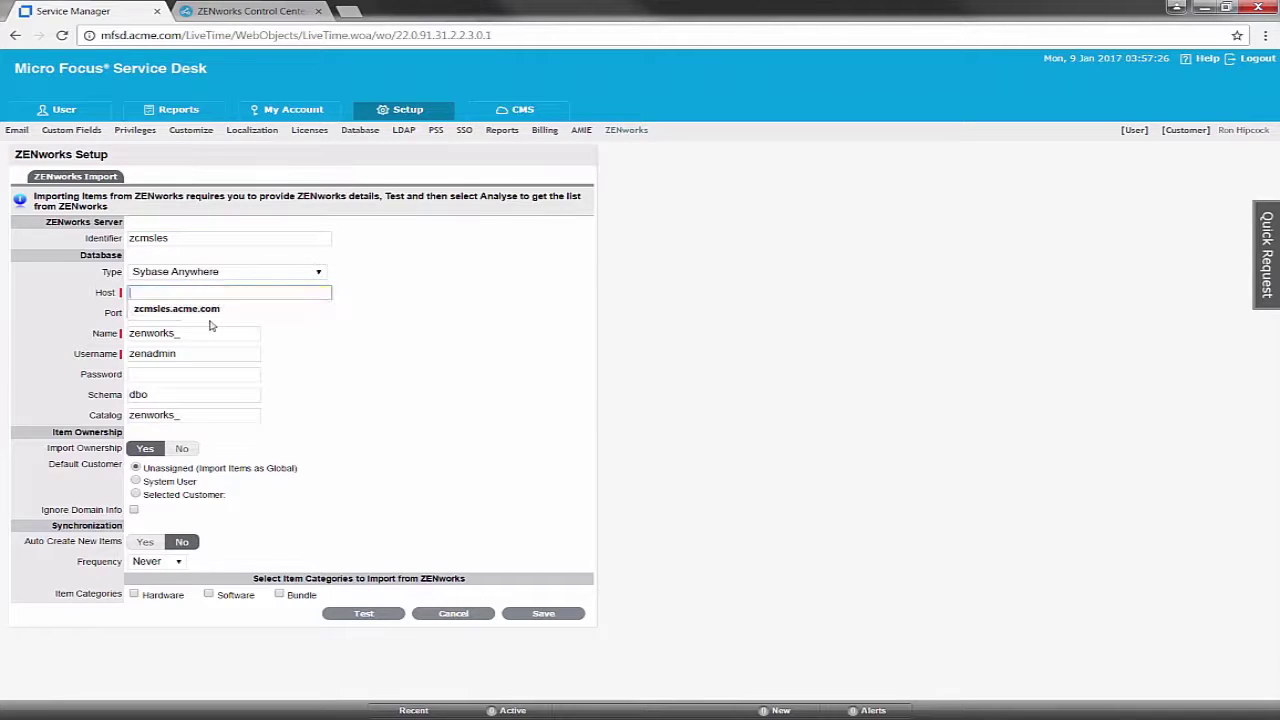
left_click(212, 309)
left_click(224, 336)
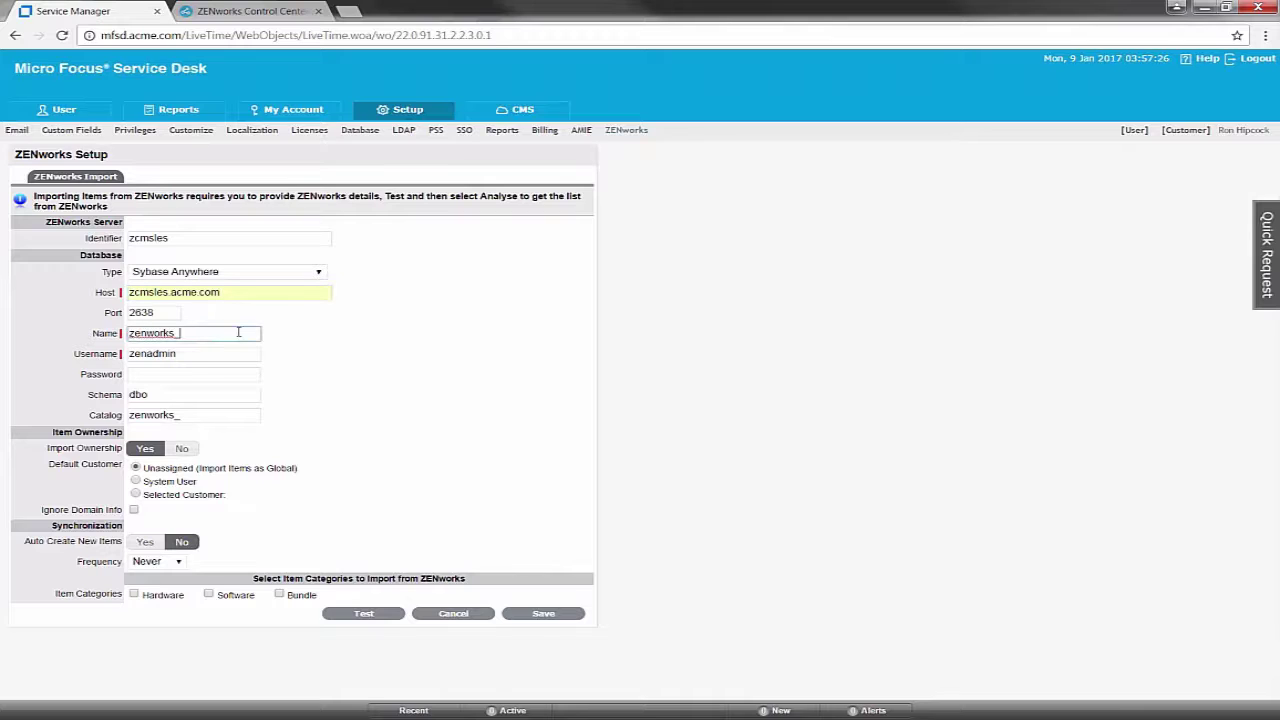
type("Utopia")
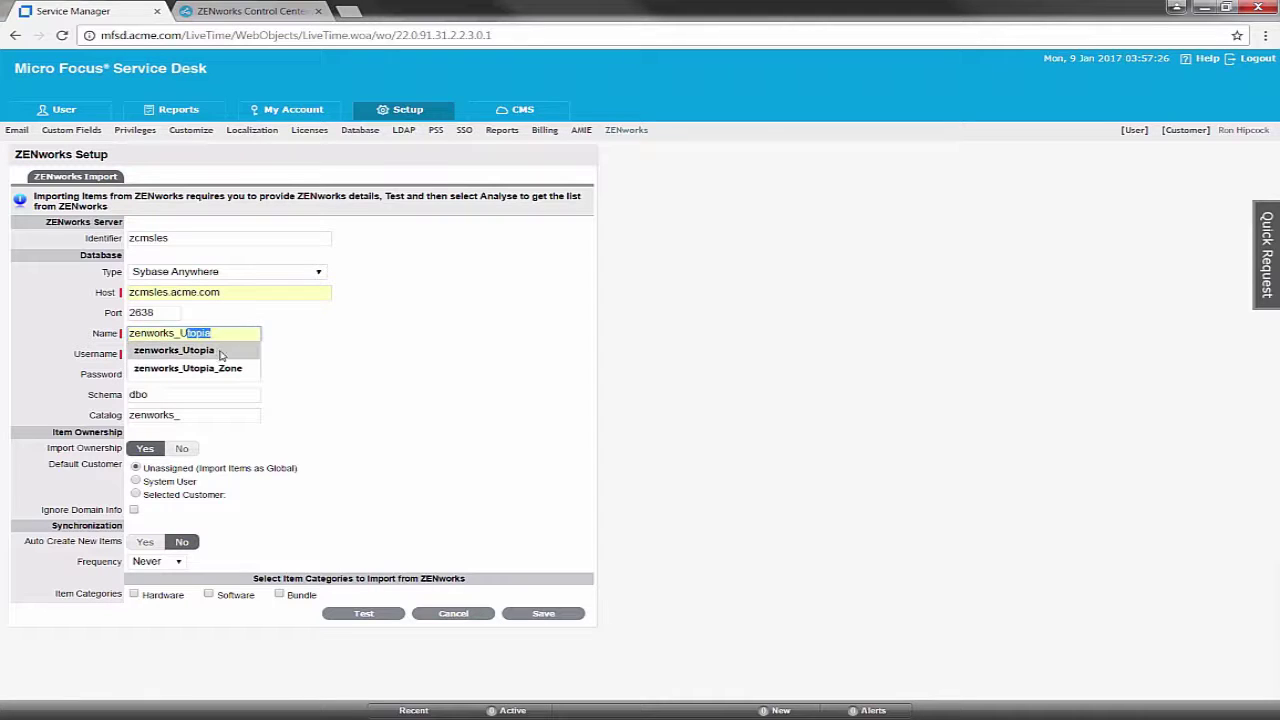
left_click(218, 352)
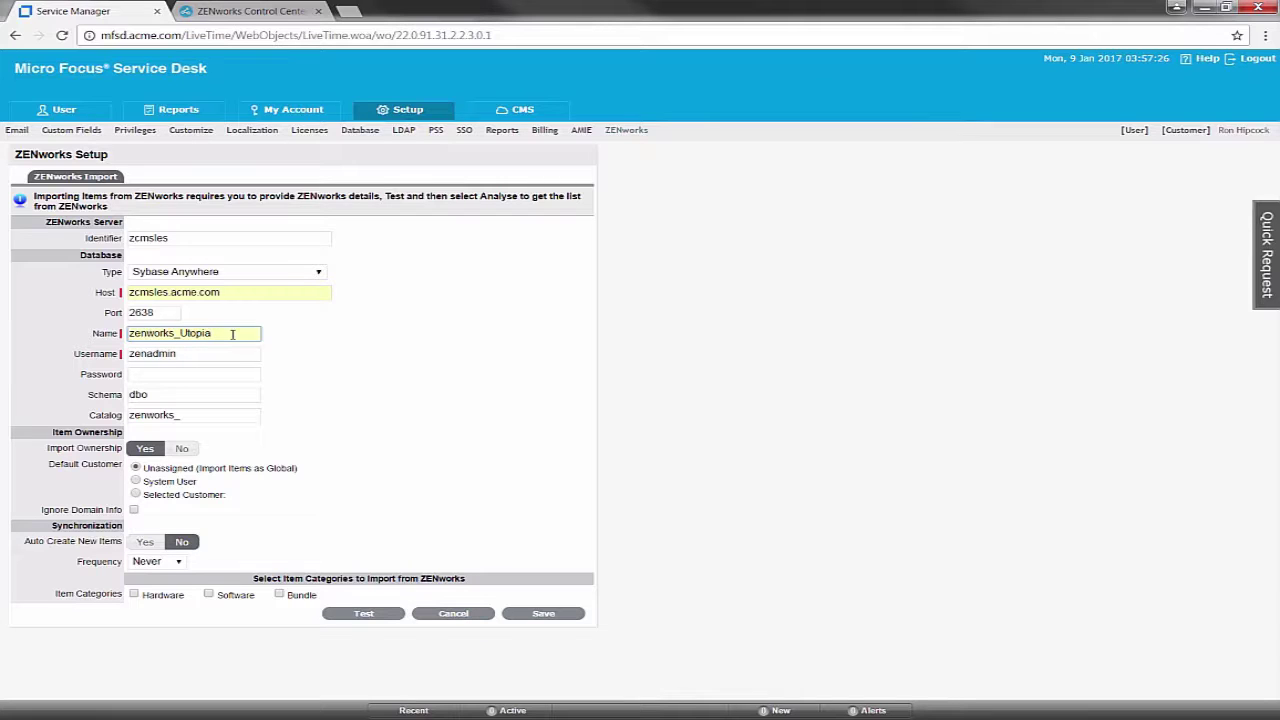
left_click(194, 374)
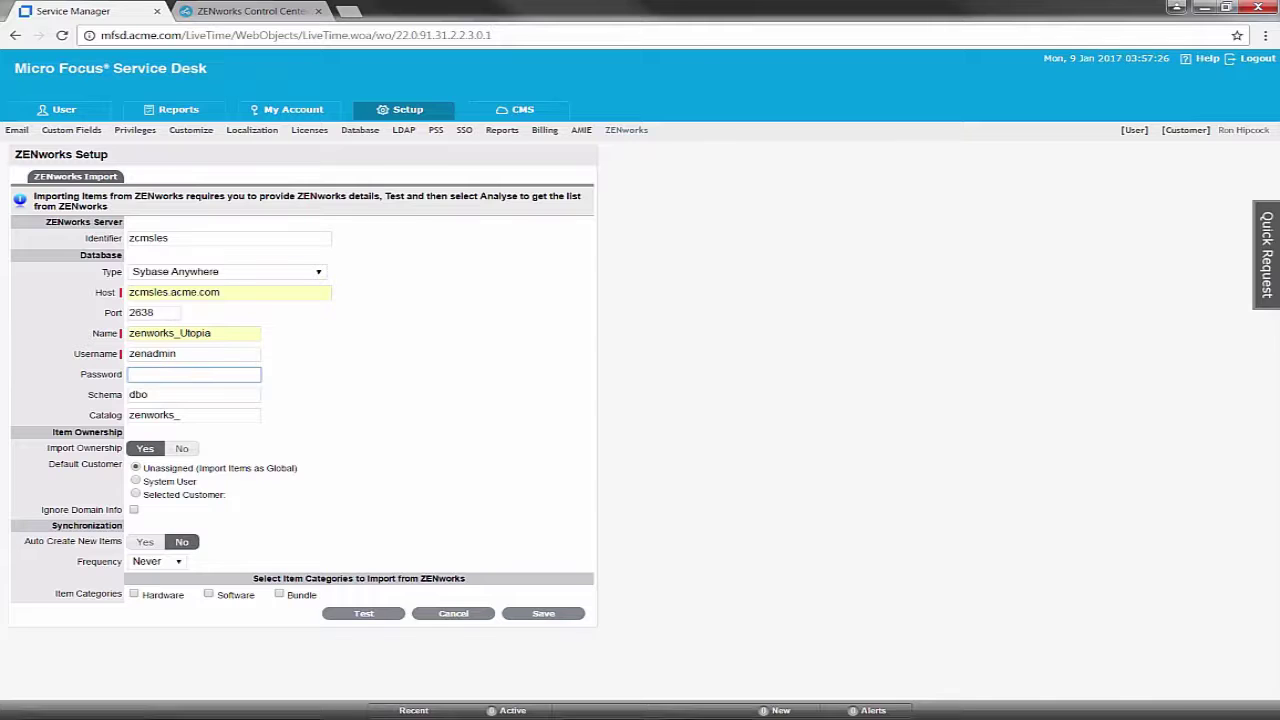
mouse_move(518, 717)
left_click(569, 715)
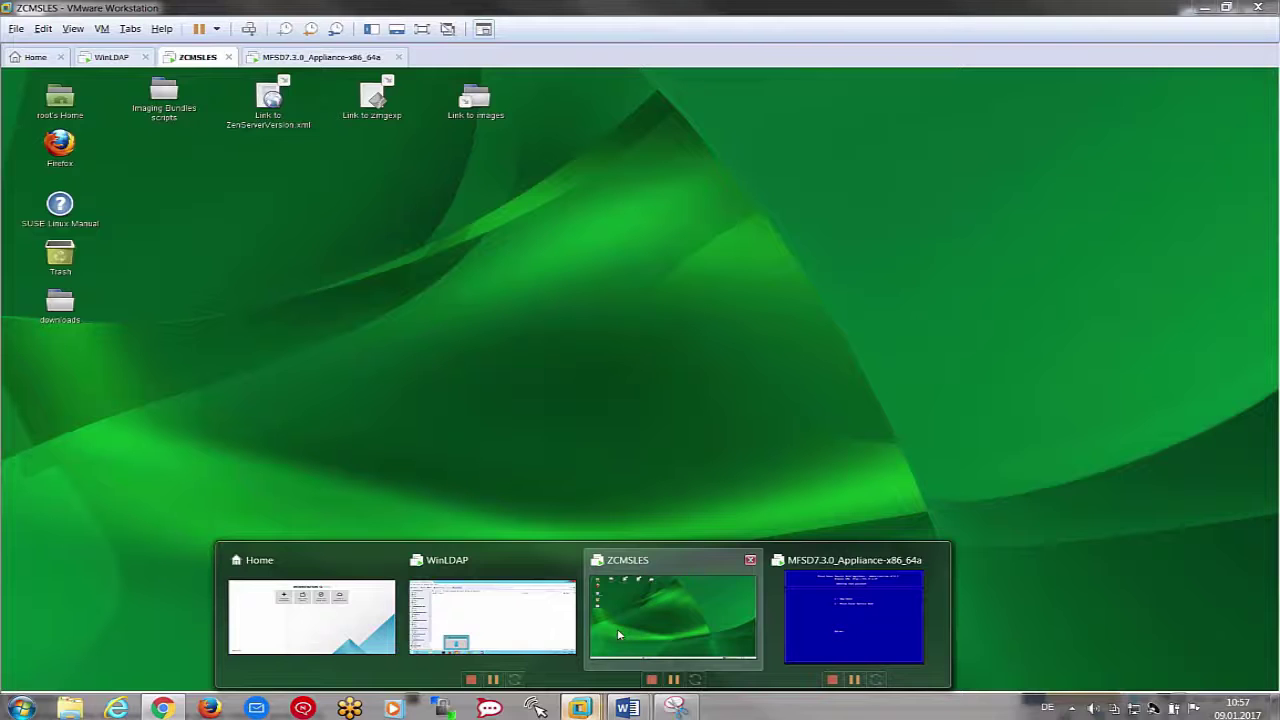
Run 'zman dgc' in a ZCMSLES terminal and copy the database password
left_click(617, 628)
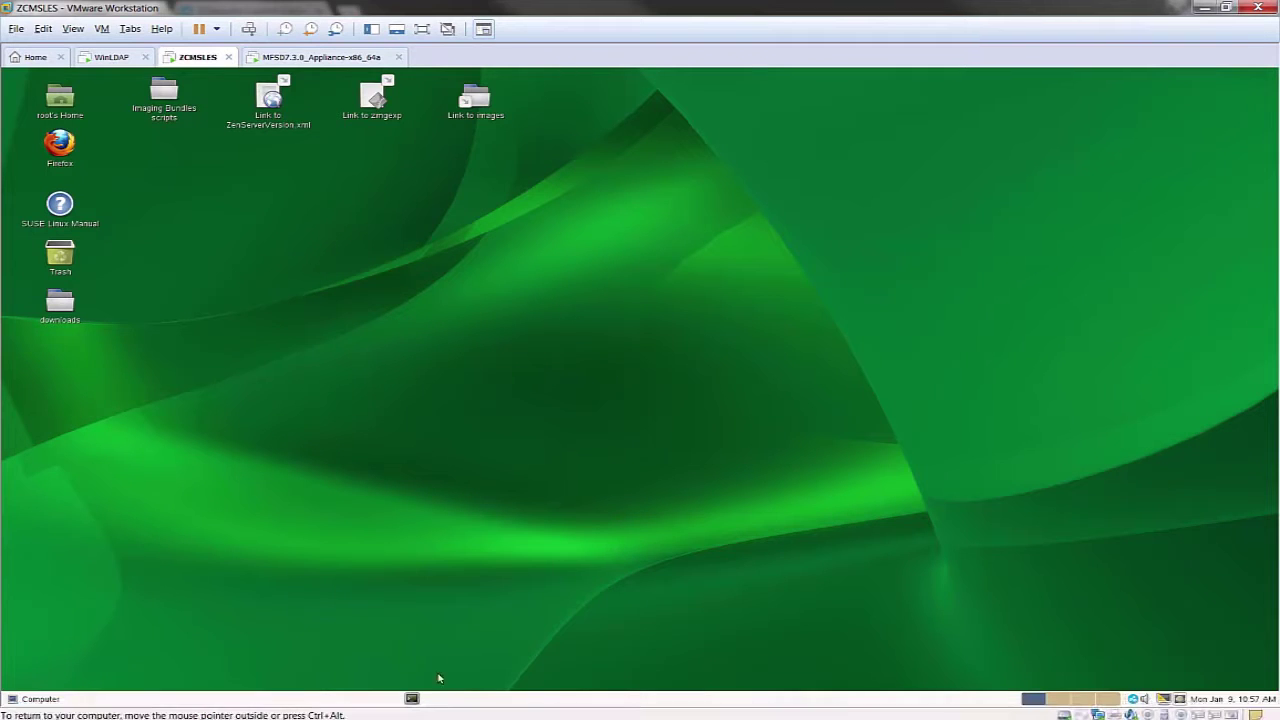
left_click(411, 698)
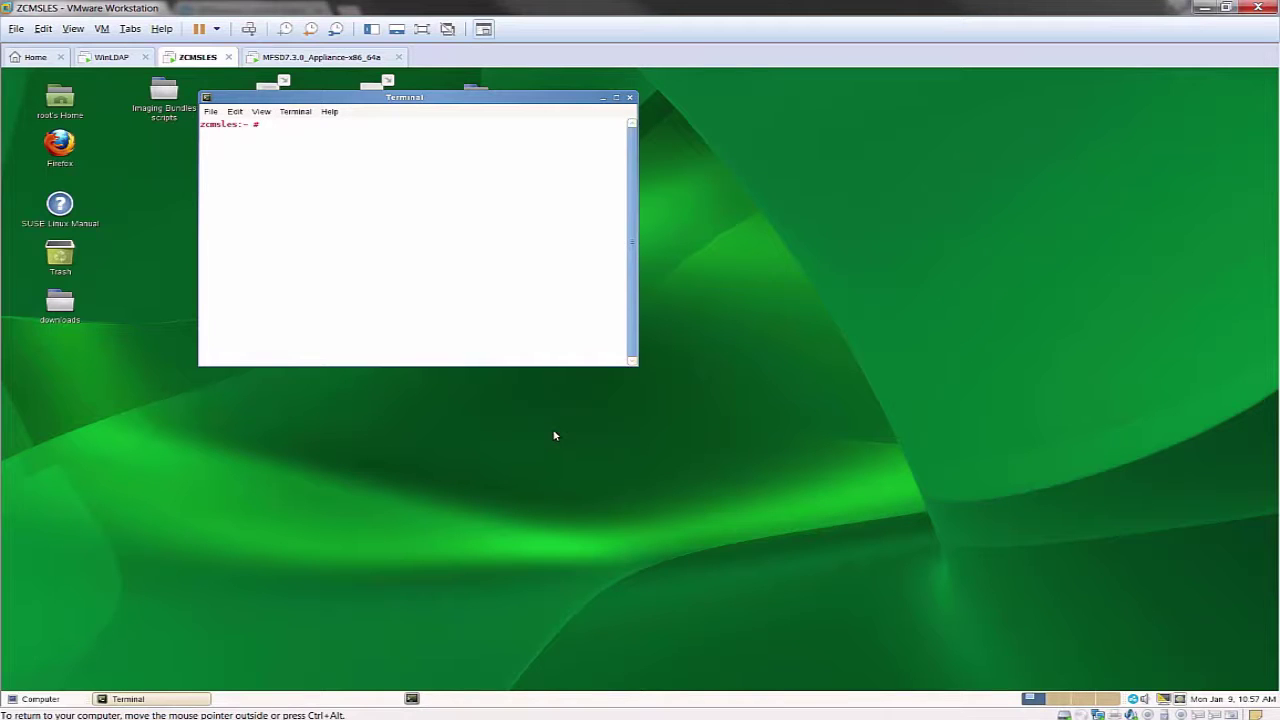
type("zman dgc")
key("Return")
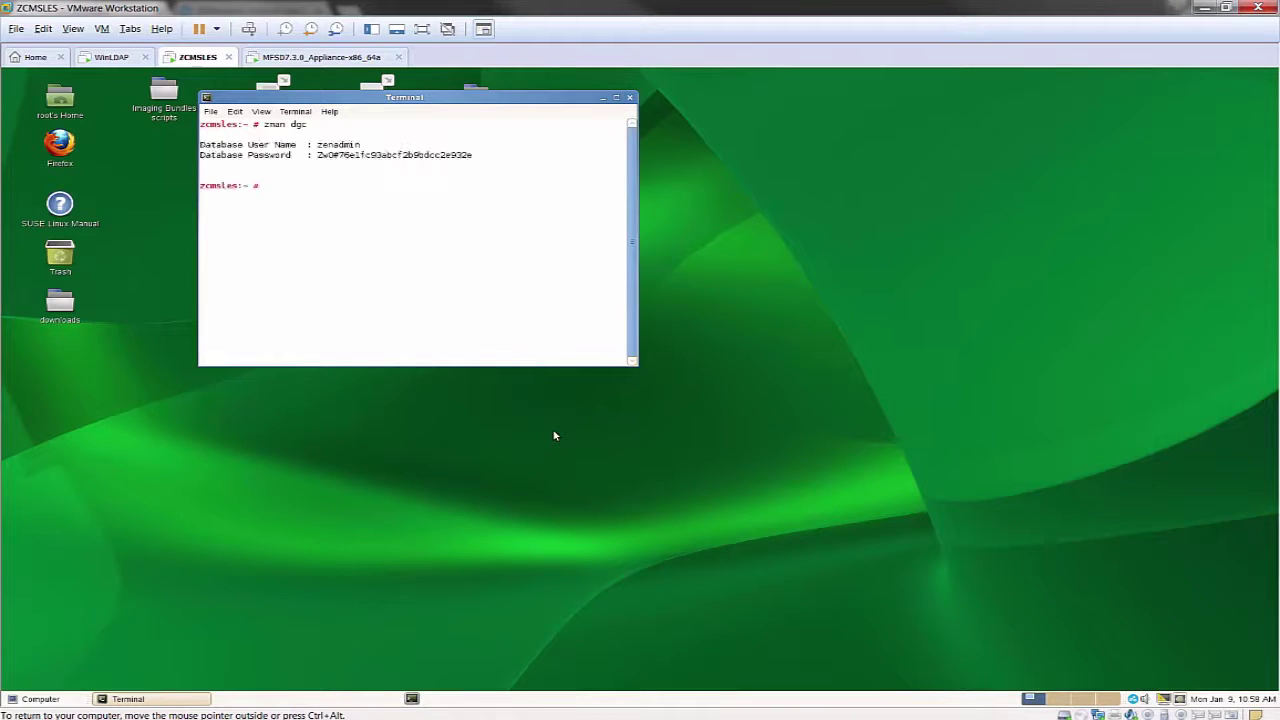
double_click(410, 155)
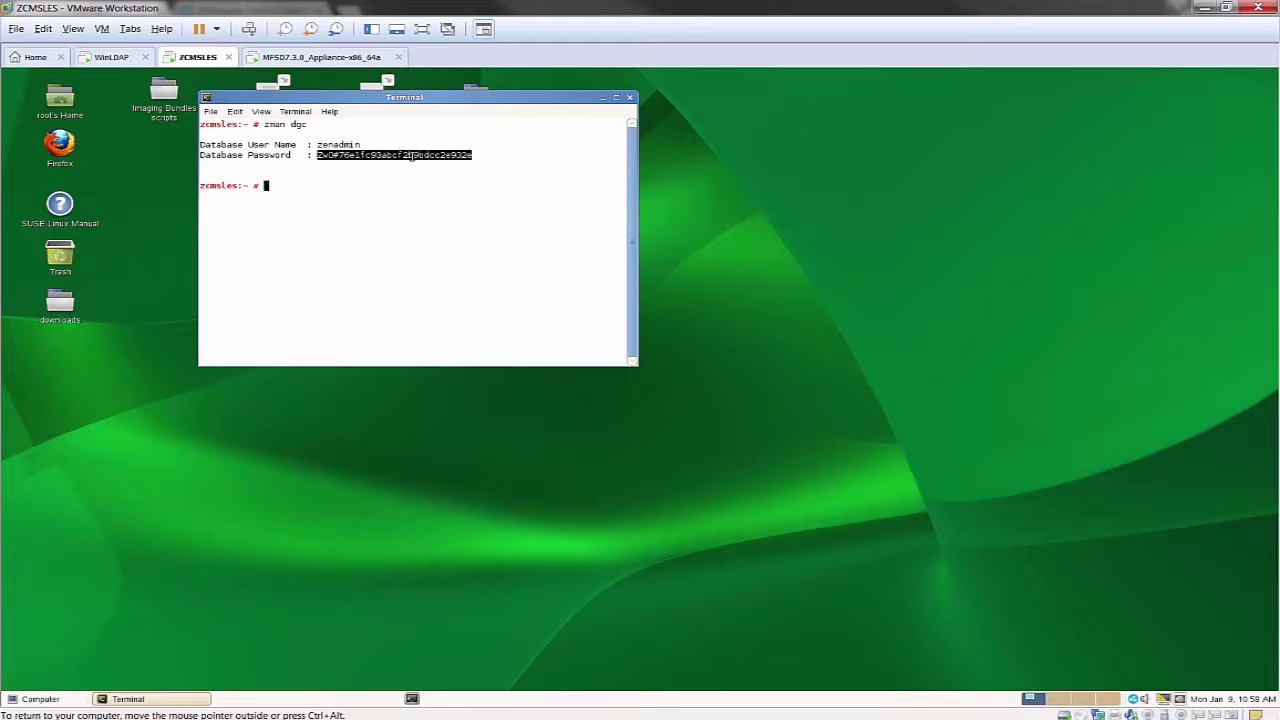
right_click(410, 155)
left_click(447, 226)
left_click(163, 708)
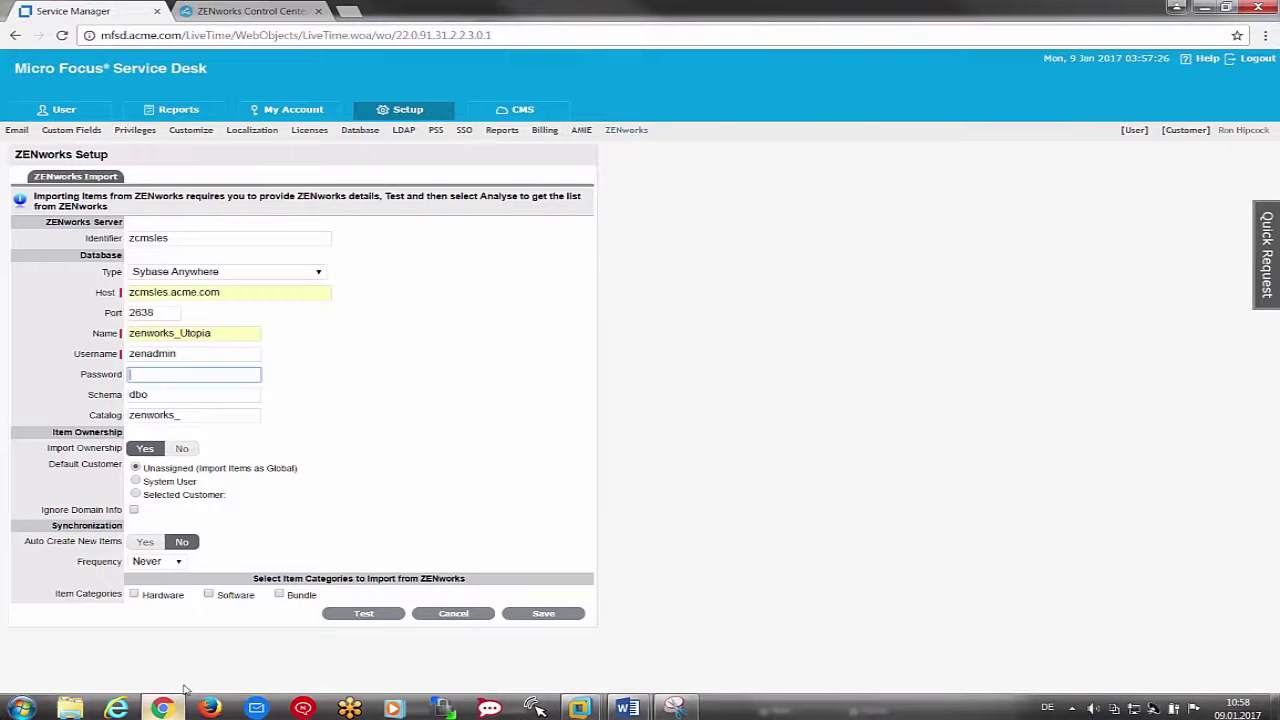
Paste the database password and replace the schema dbo with zenadmin
left_click(210, 376)
right_click(210, 379)
left_click(249, 465)
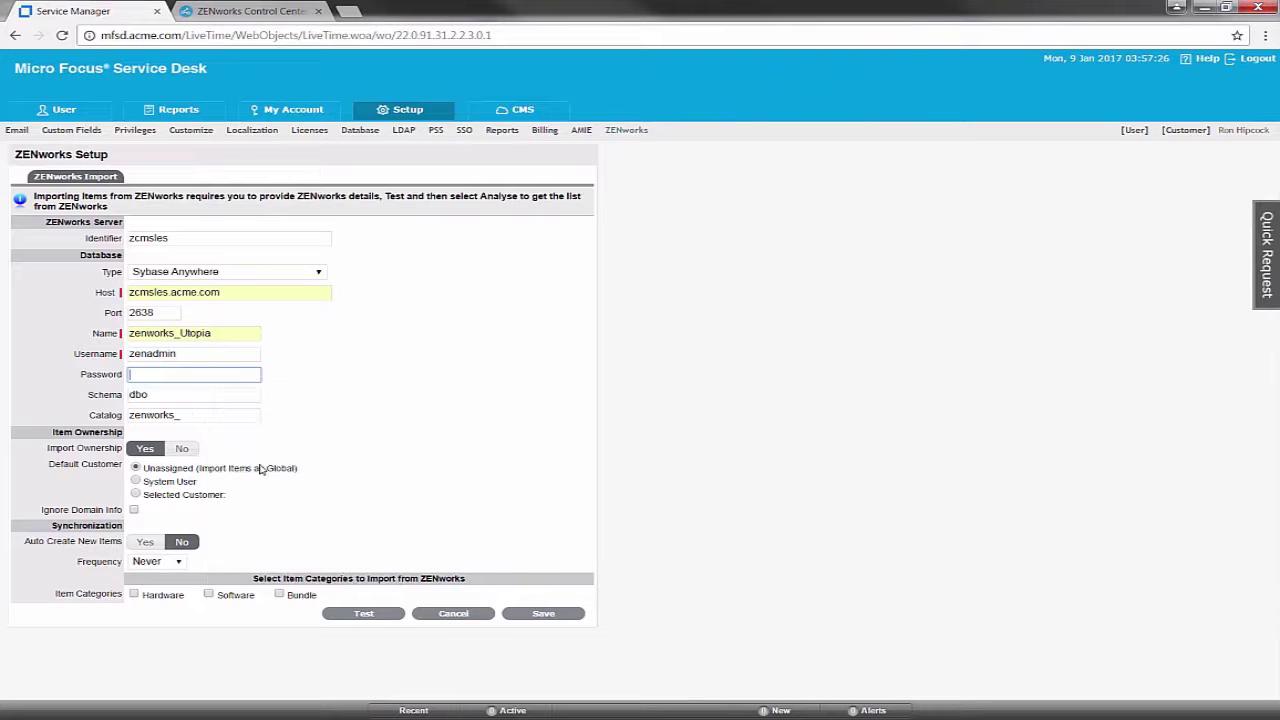
left_click(179, 396)
left_click_drag(179, 396, 76, 394)
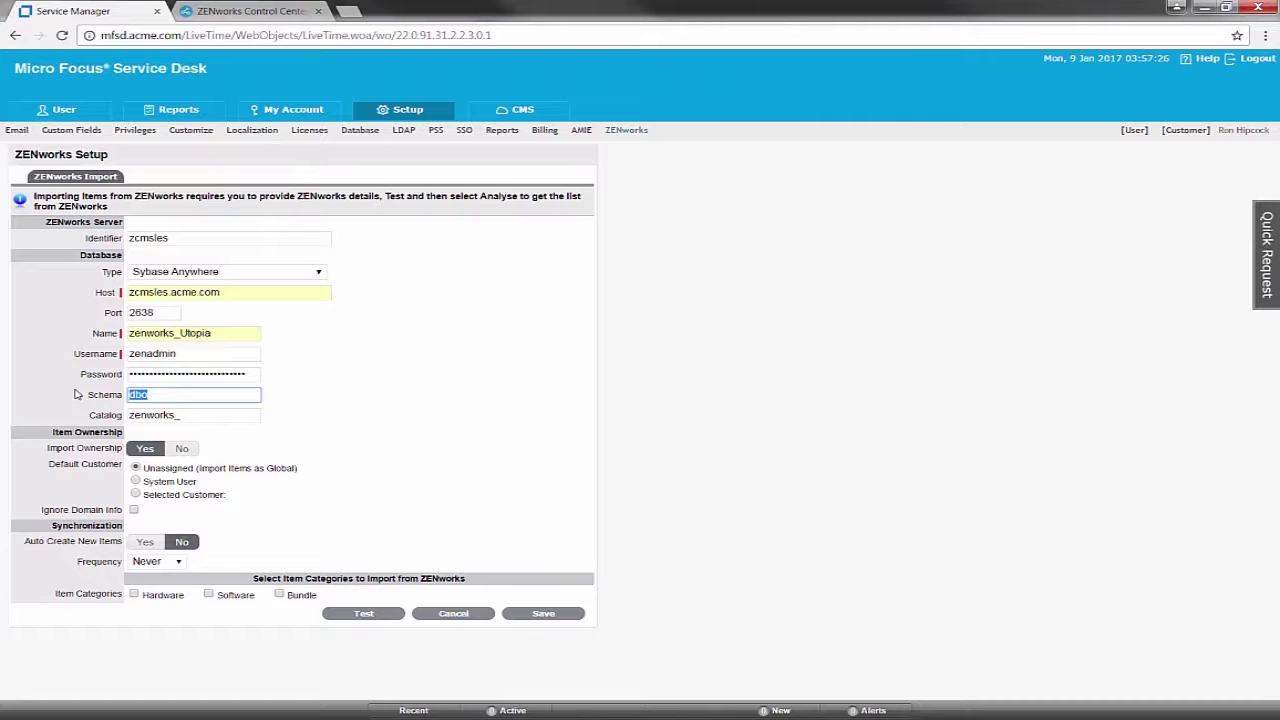
type("z")
key("Down")
key("Return")
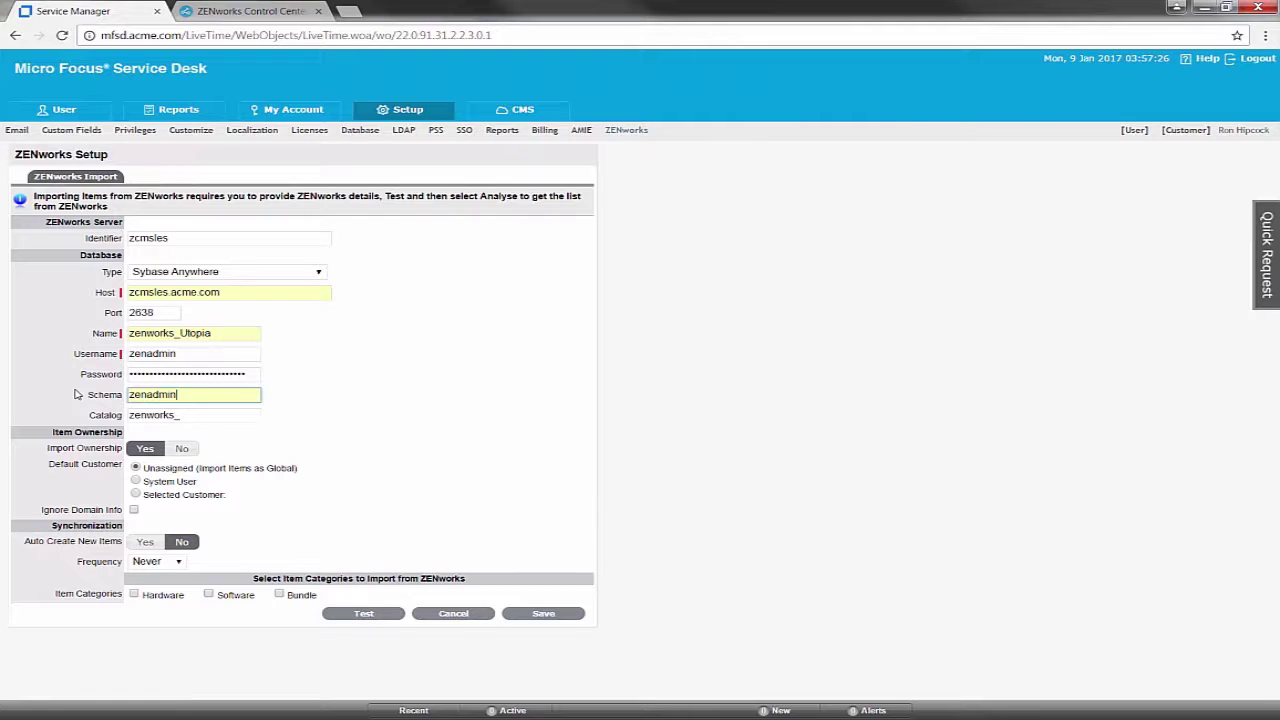
Set the catalog to zenworks and make System User the default customer
key("Tab")
key("BackSpace")
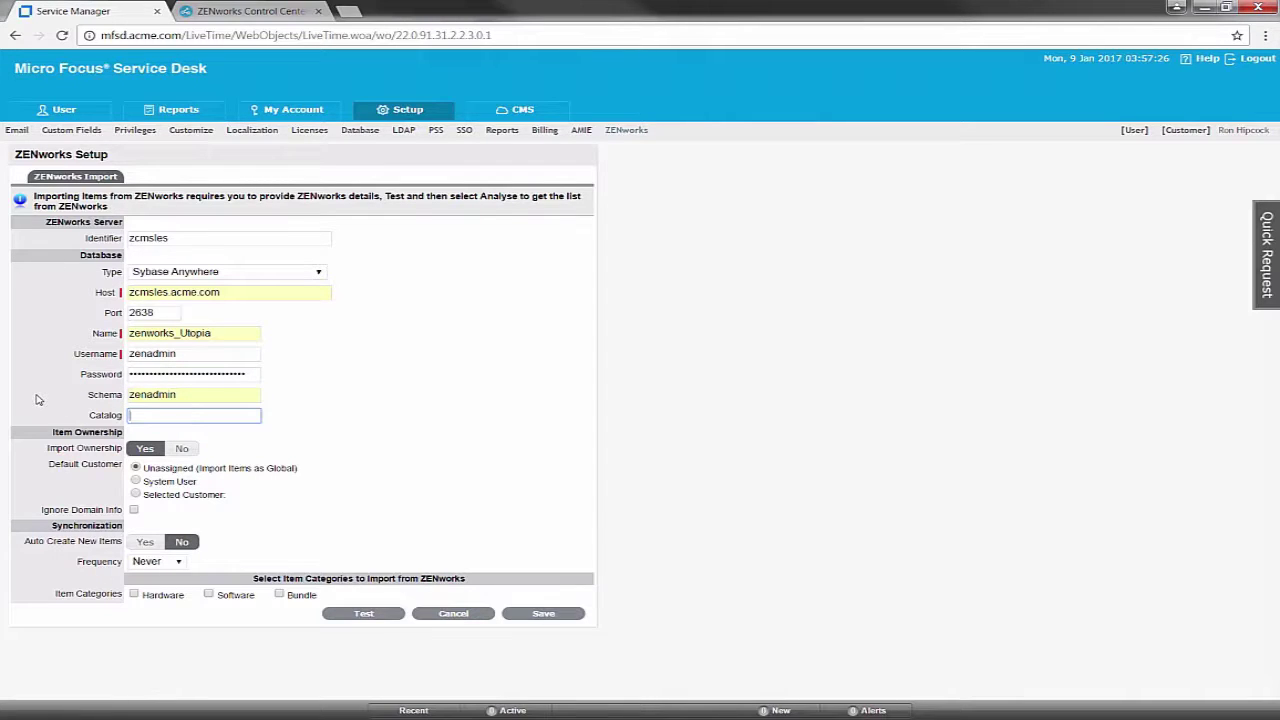
type("z")
key("Down")
key("Return")
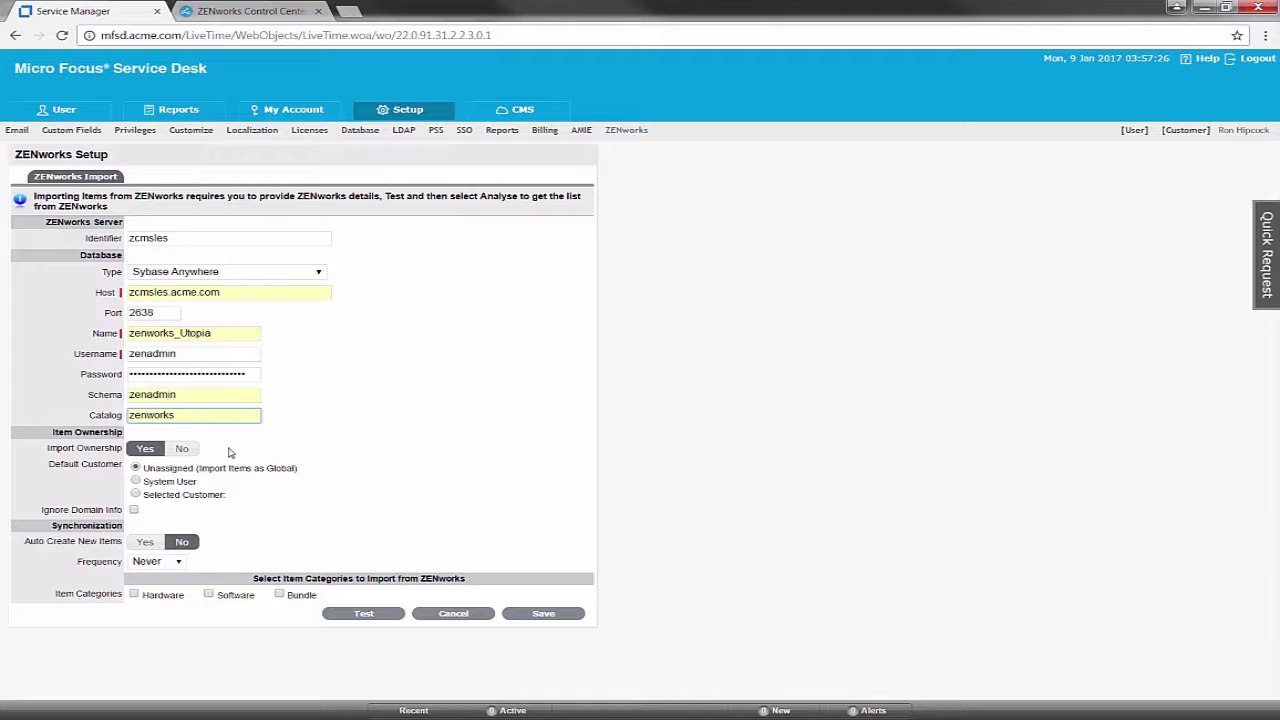
left_click(136, 481)
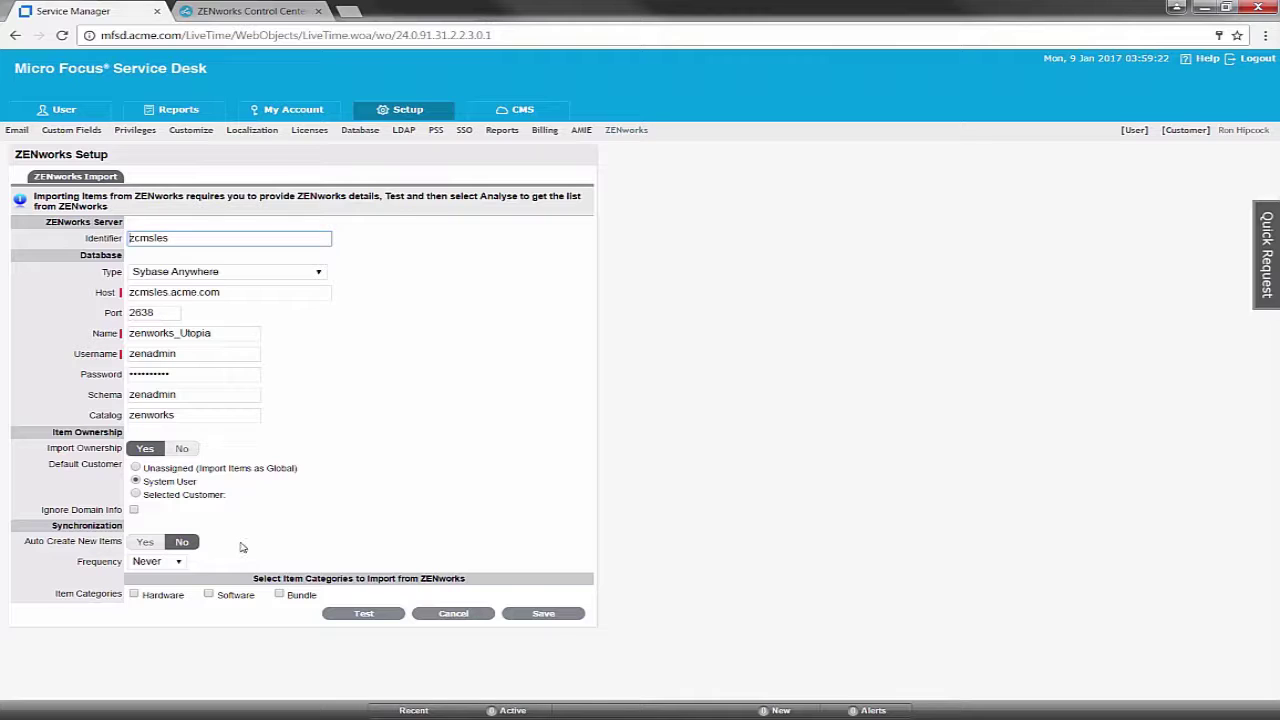
Tick Hardware and Bundle under Item Categories
left_click(134, 594)
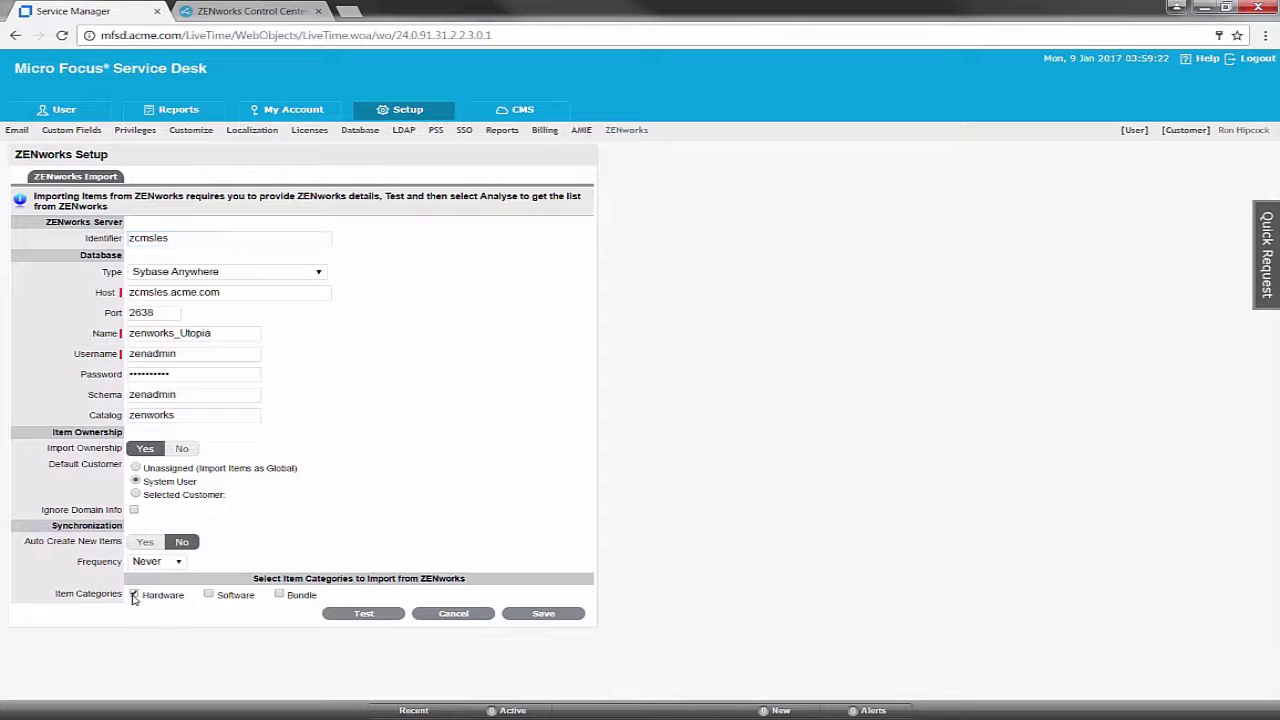
left_click(278, 596)
Test the ZENworks database connection, save the import settings, and launch the data analysis
left_click(381, 618)
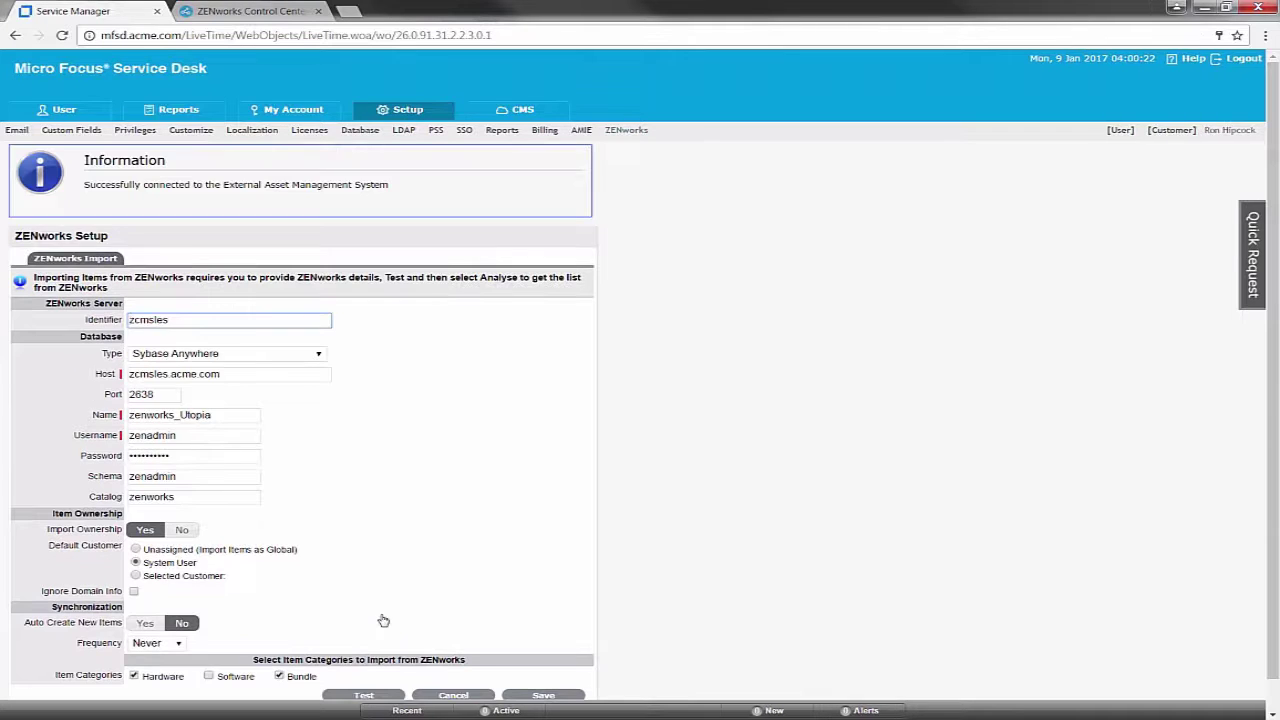
scroll(381, 618, "down", 1)
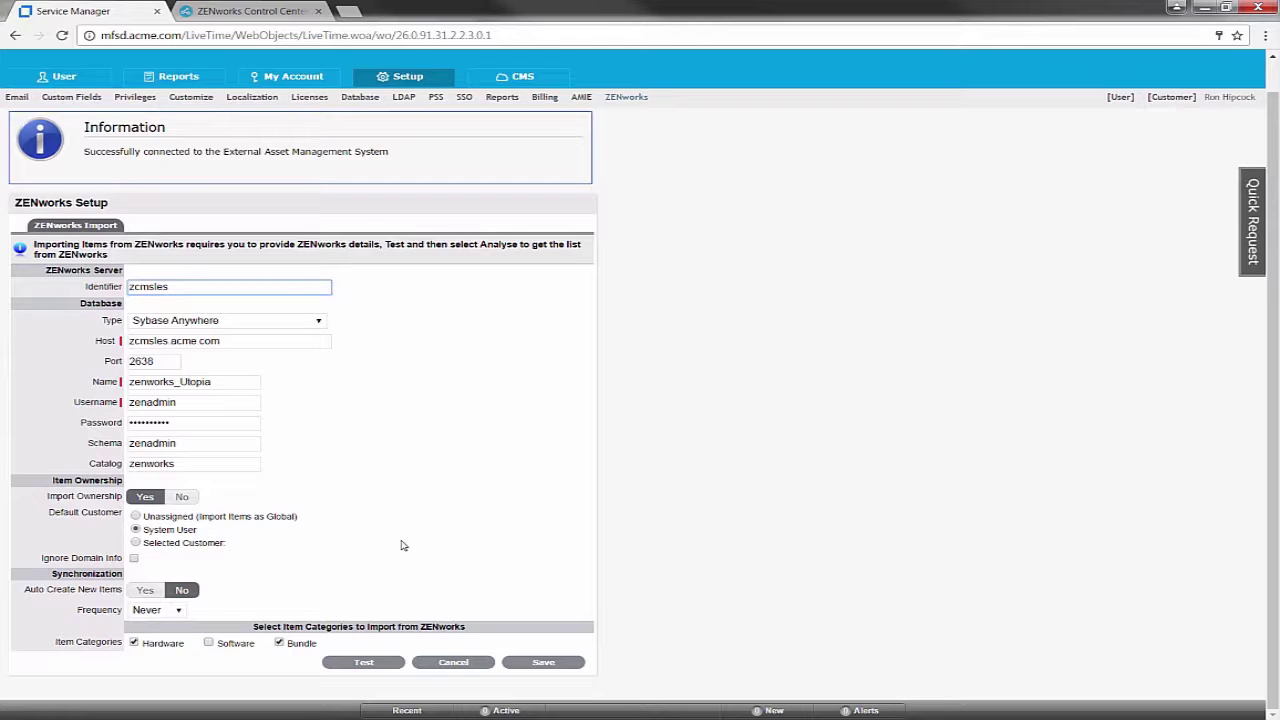
left_click(534, 665)
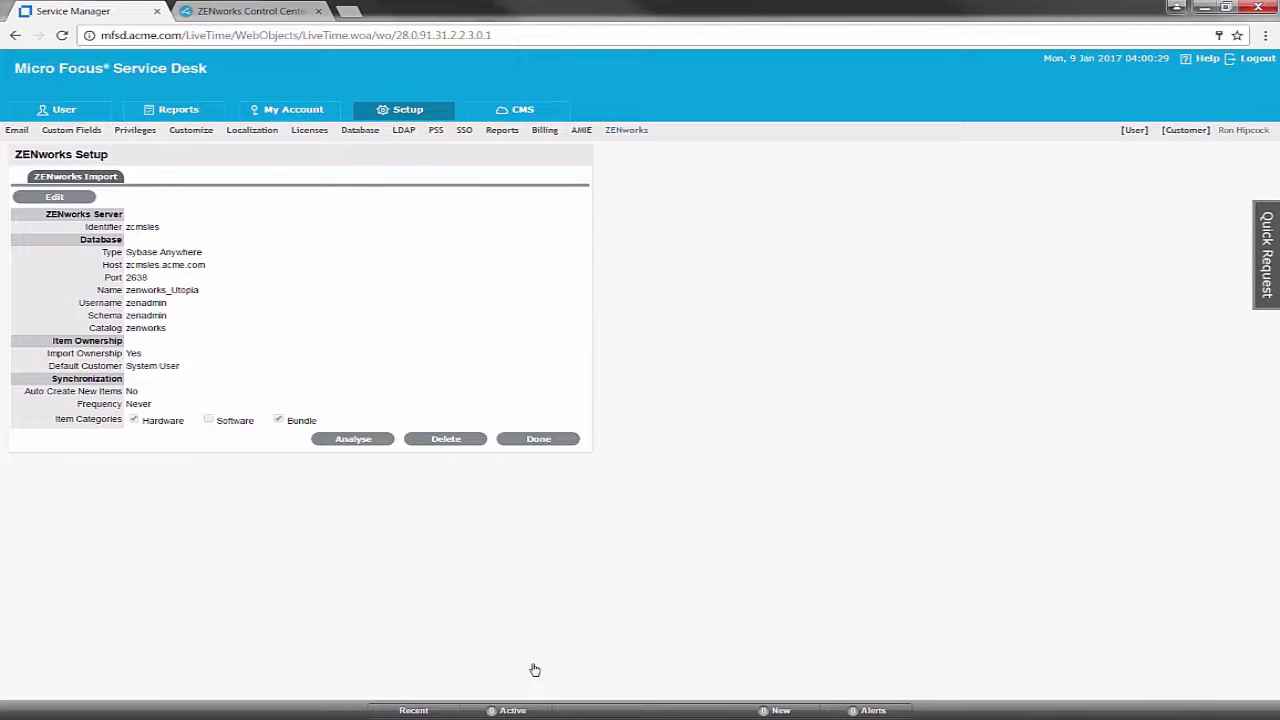
left_click(363, 443)
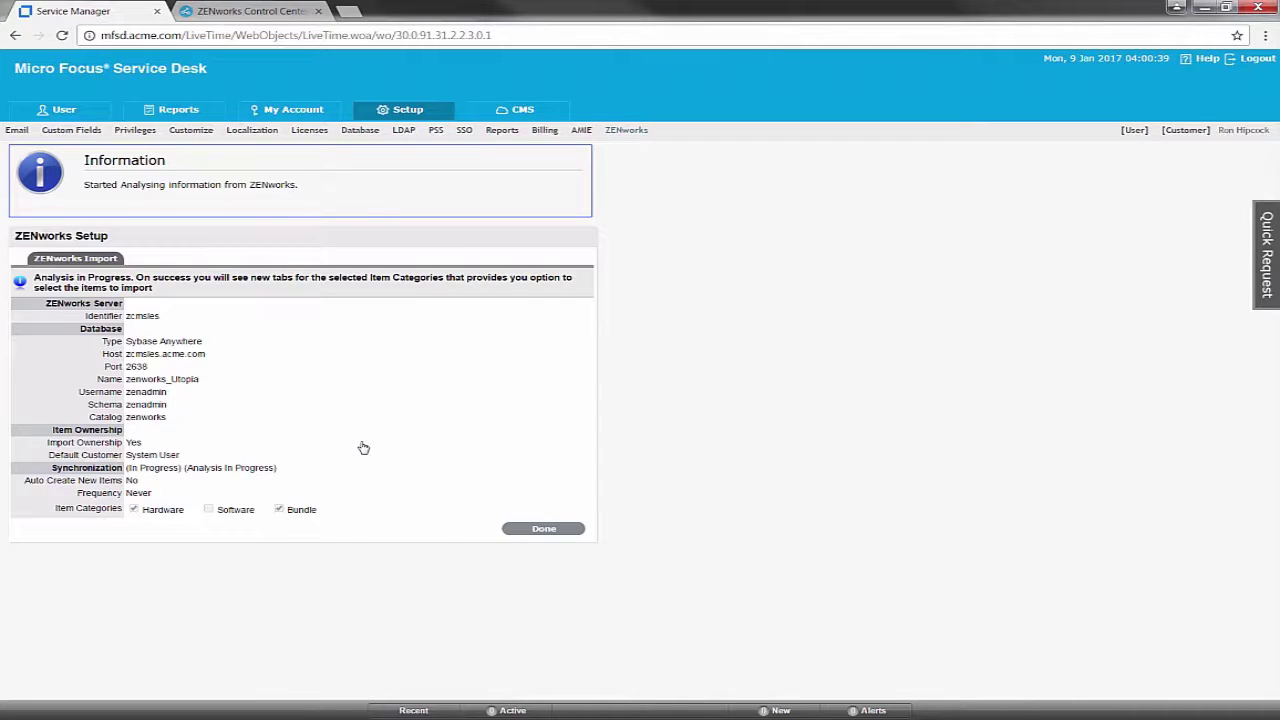
left_click(537, 532)
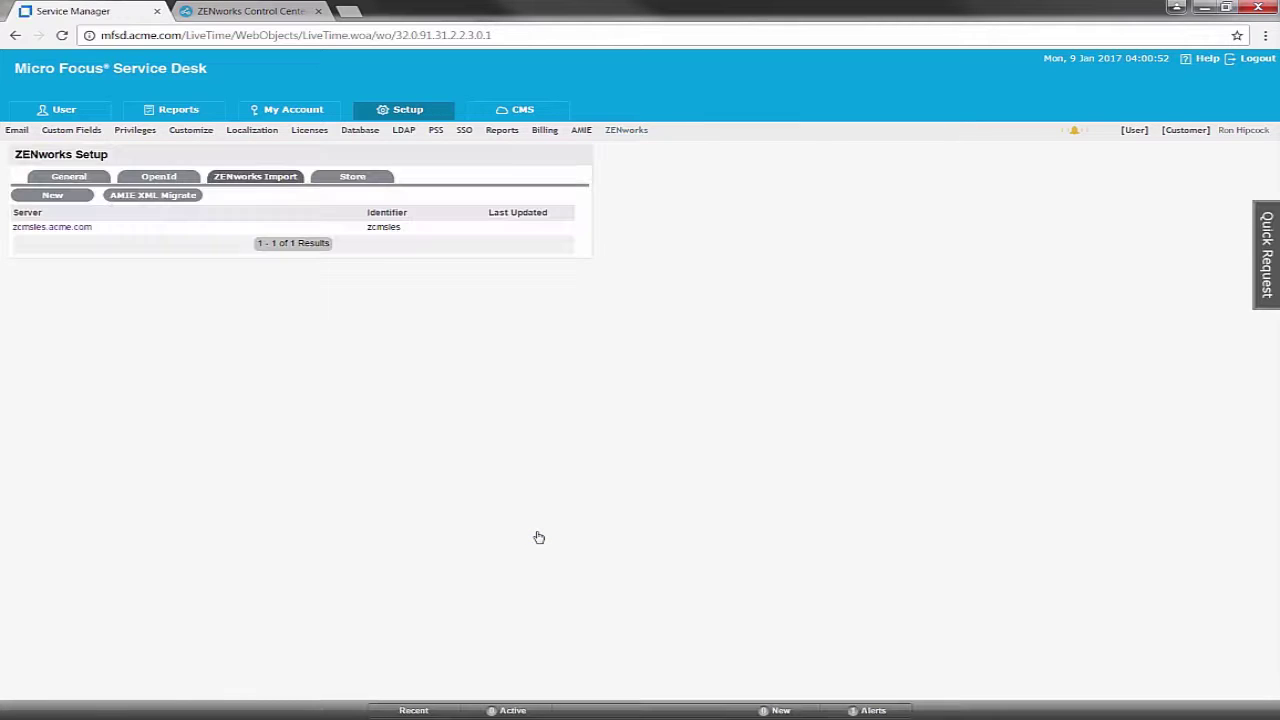
For zcmsles.acme.com hardware, assign Default Incident Team and Default Request Team, and number items by Hostname
left_click(46, 228)
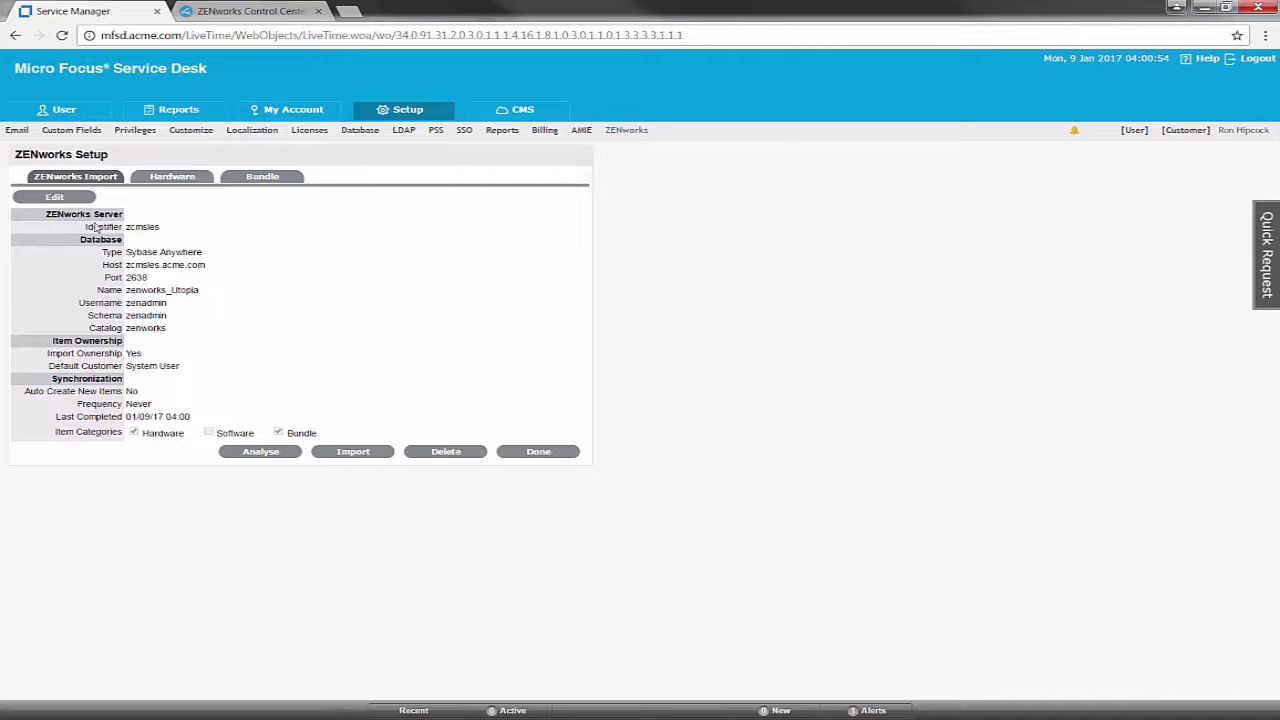
left_click(174, 178)
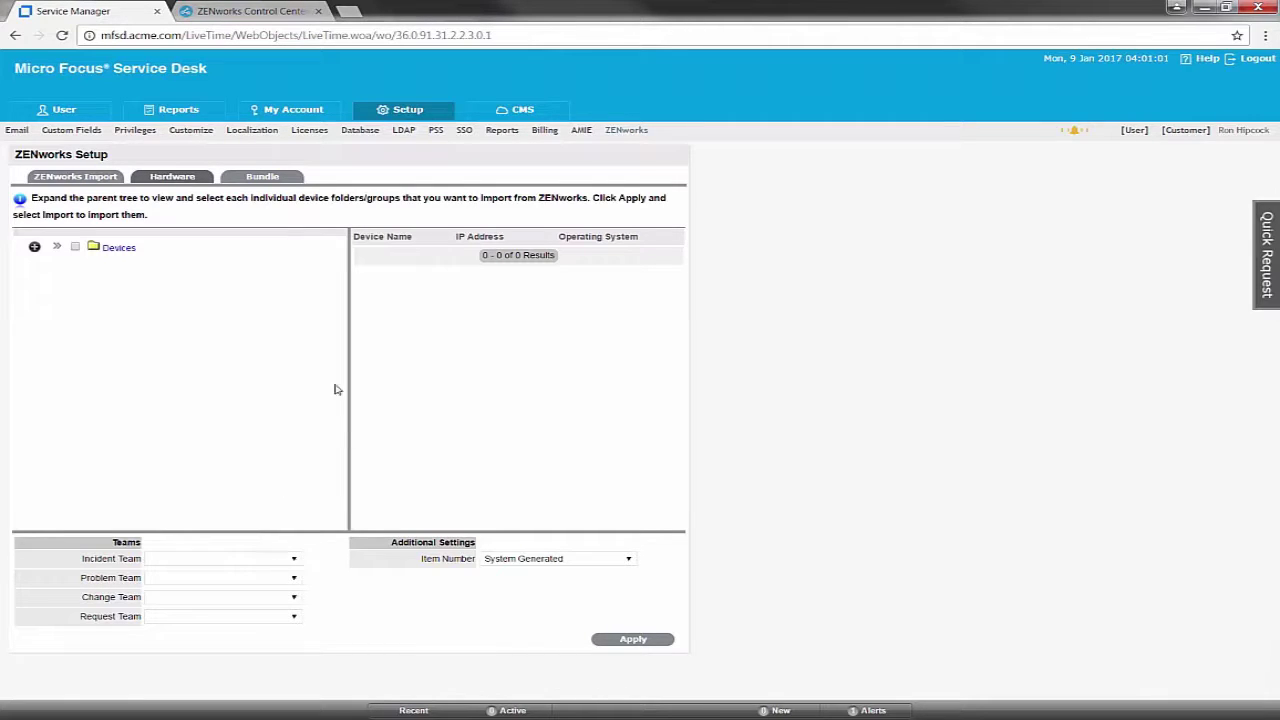
left_click(294, 560)
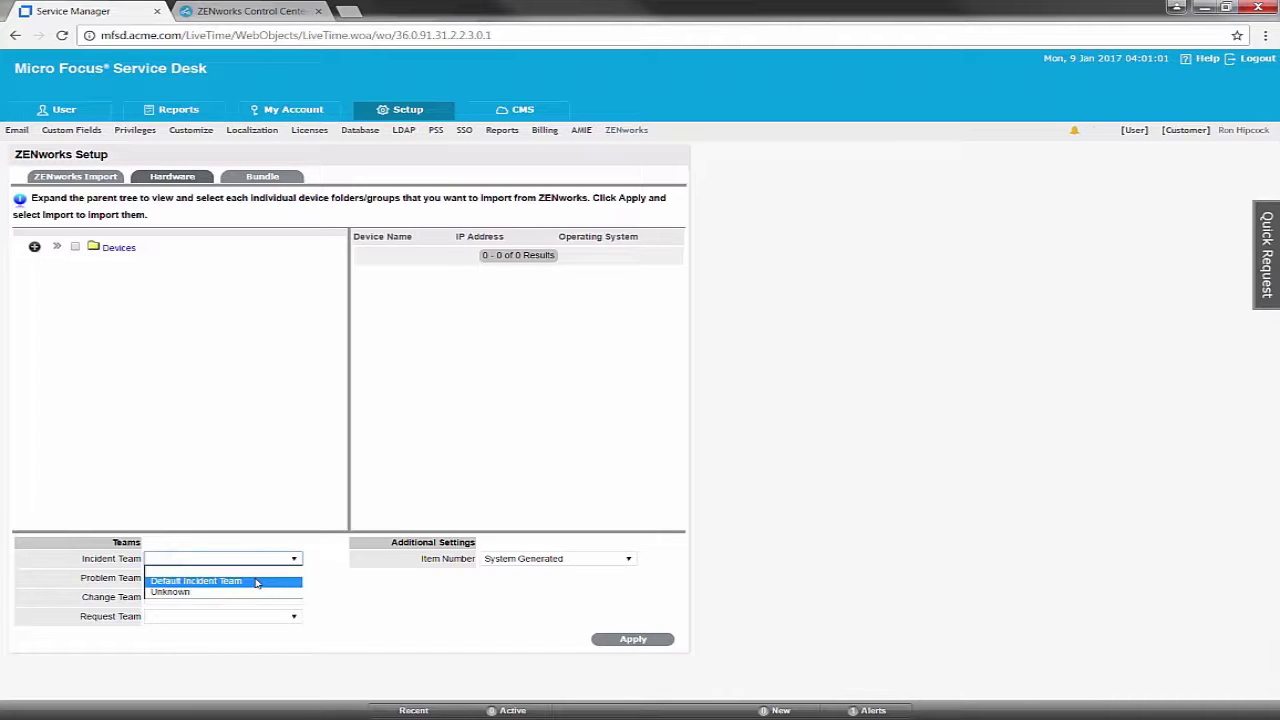
left_click(256, 582)
left_click(295, 618)
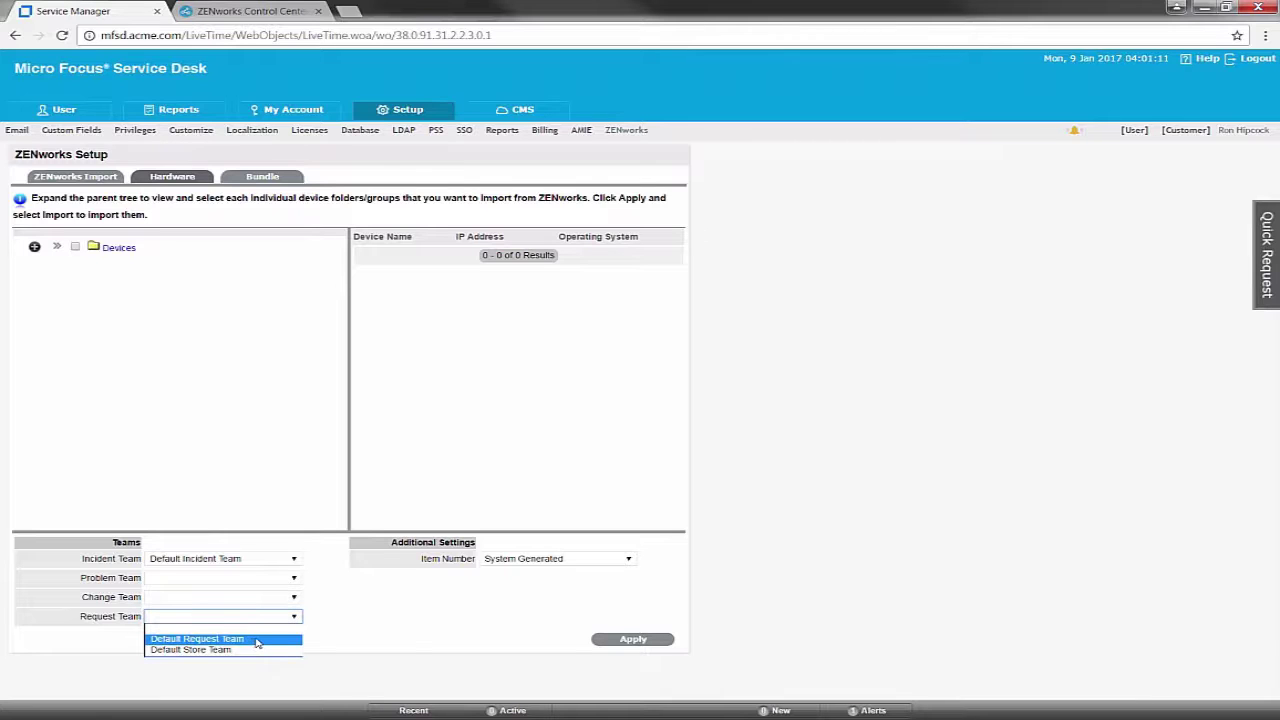
left_click(254, 641)
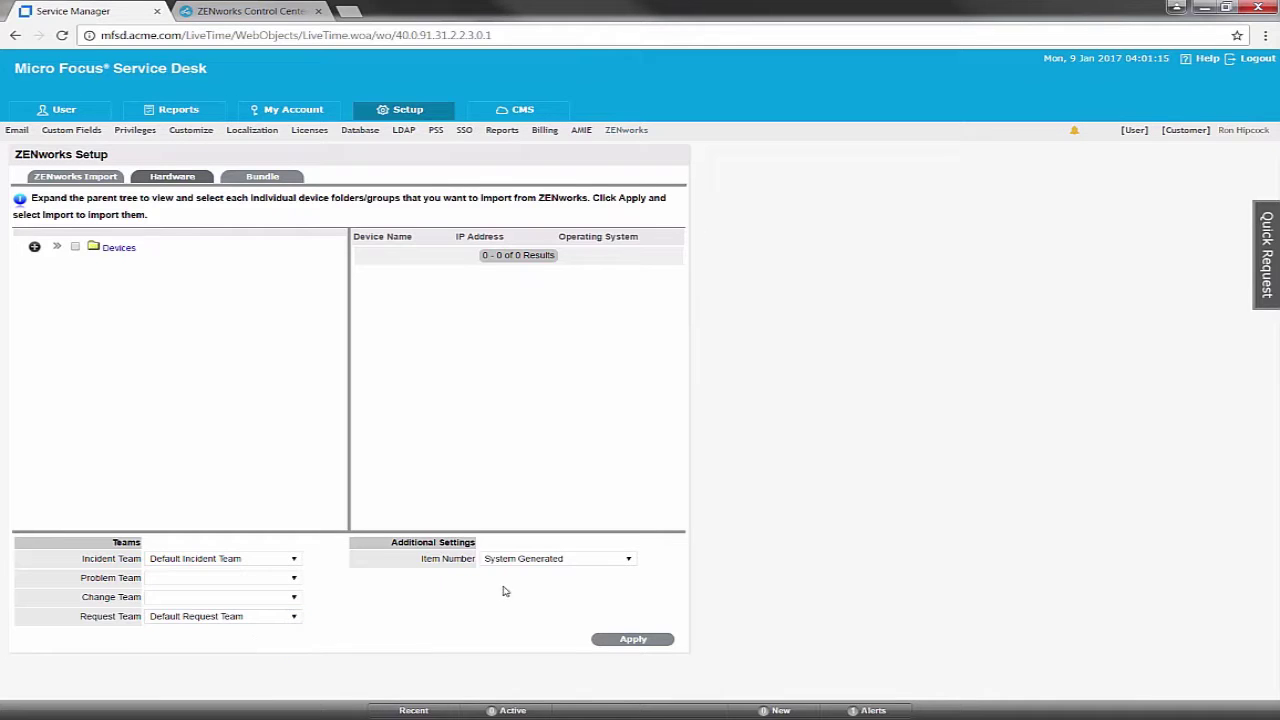
left_click(590, 563)
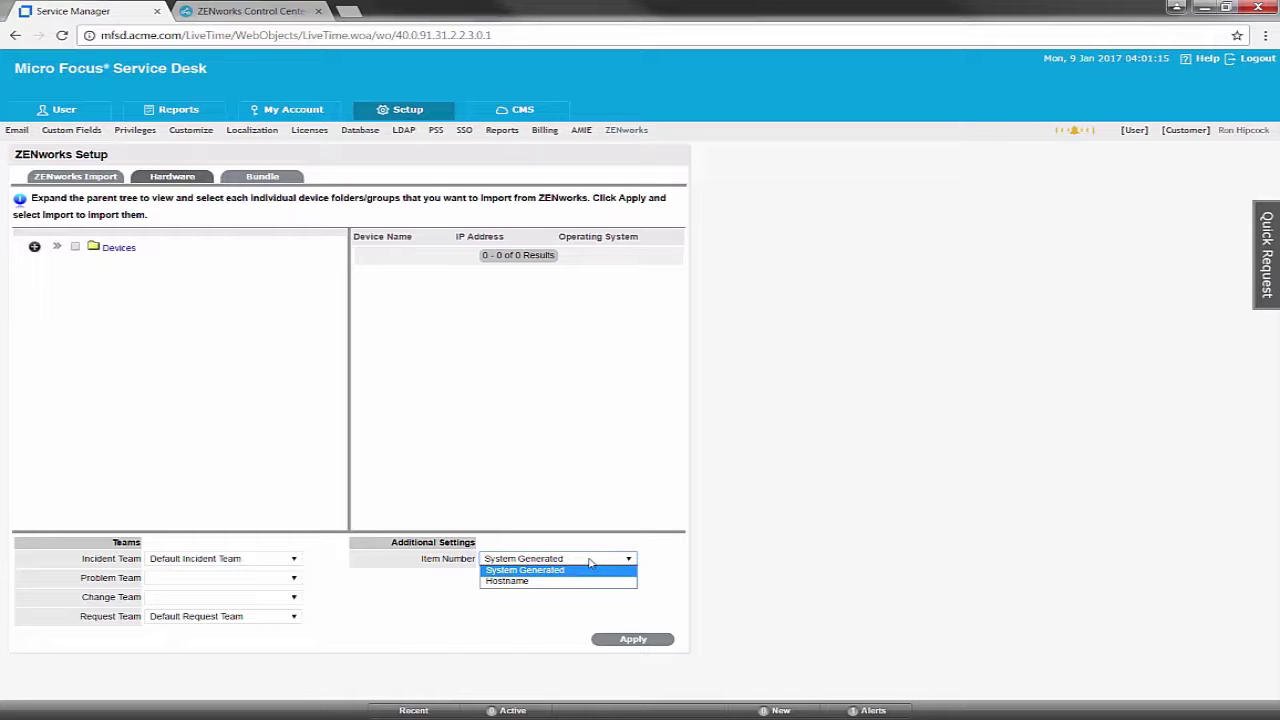
left_click(573, 581)
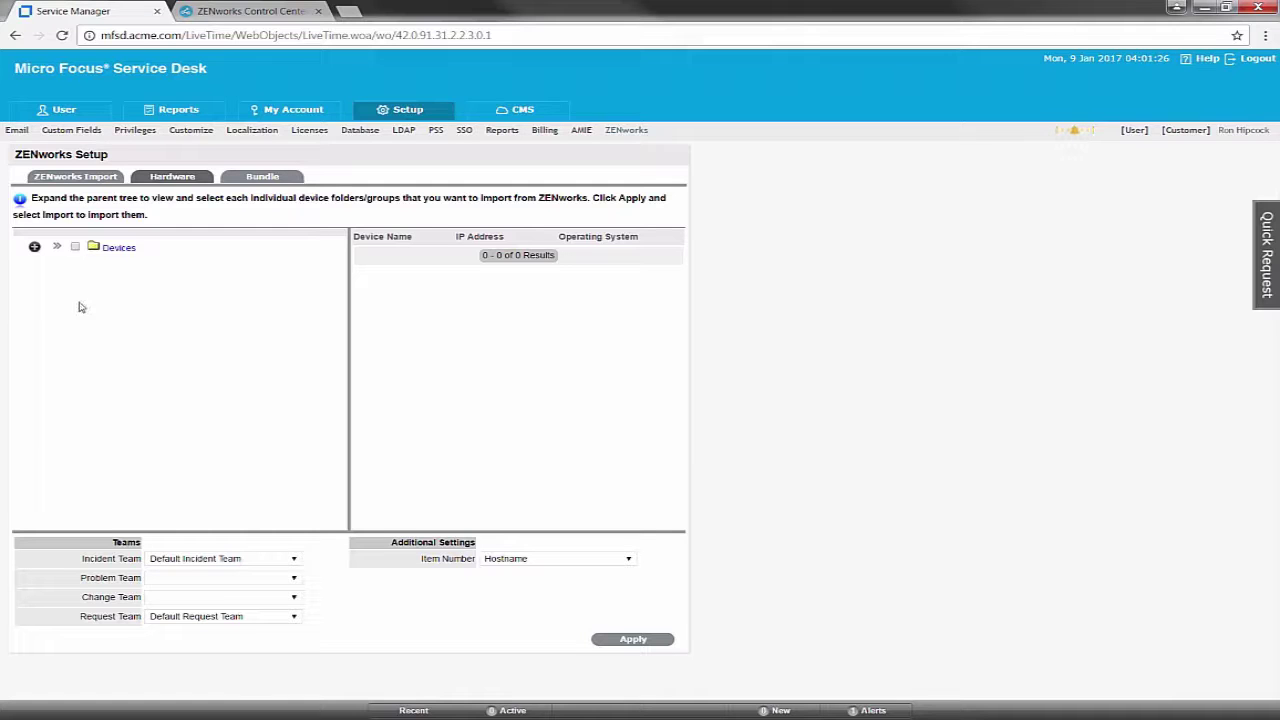
Tick the APAC, DACH, NA and NES folders under Devices > Workstations and apply
left_click(34, 248)
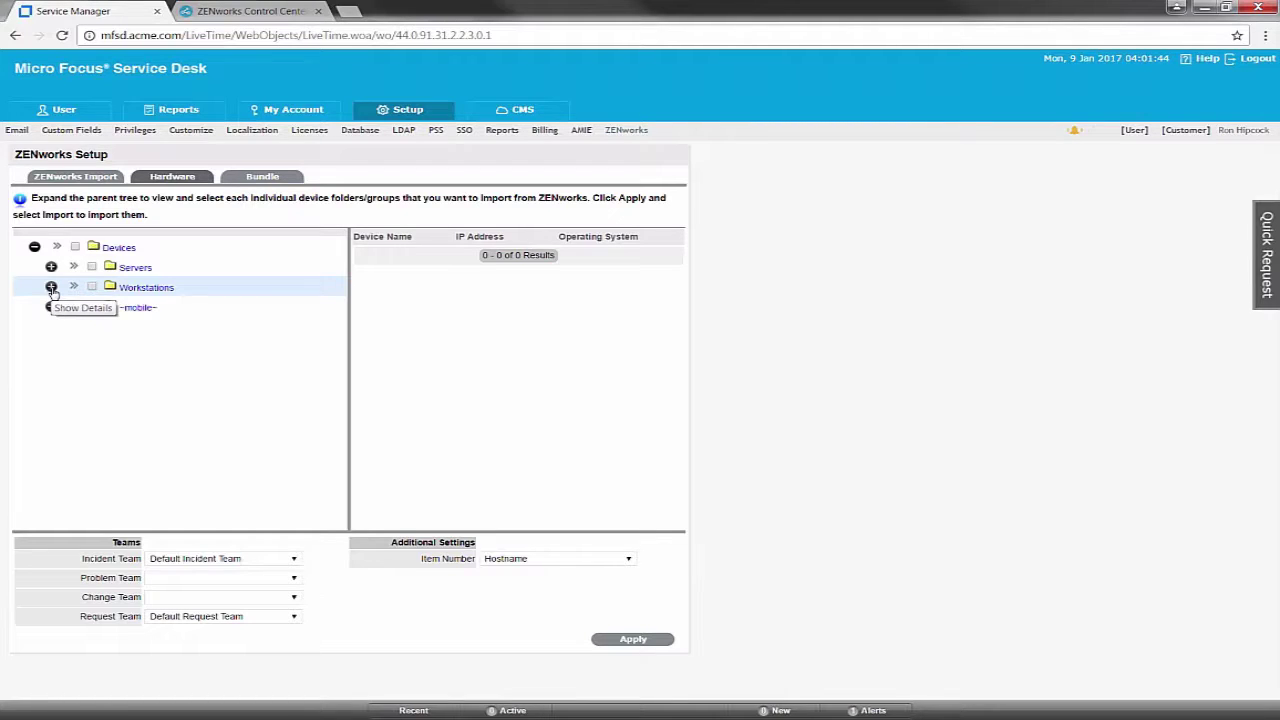
left_click(51, 288)
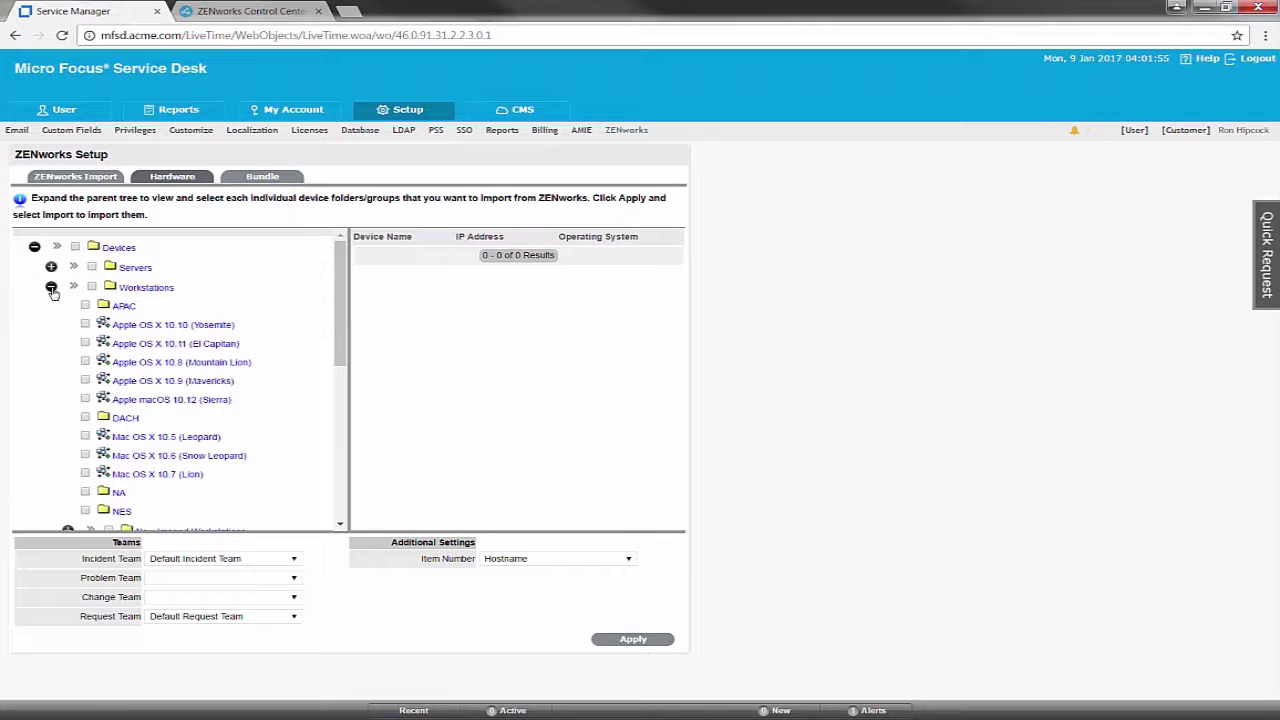
left_click(85, 305)
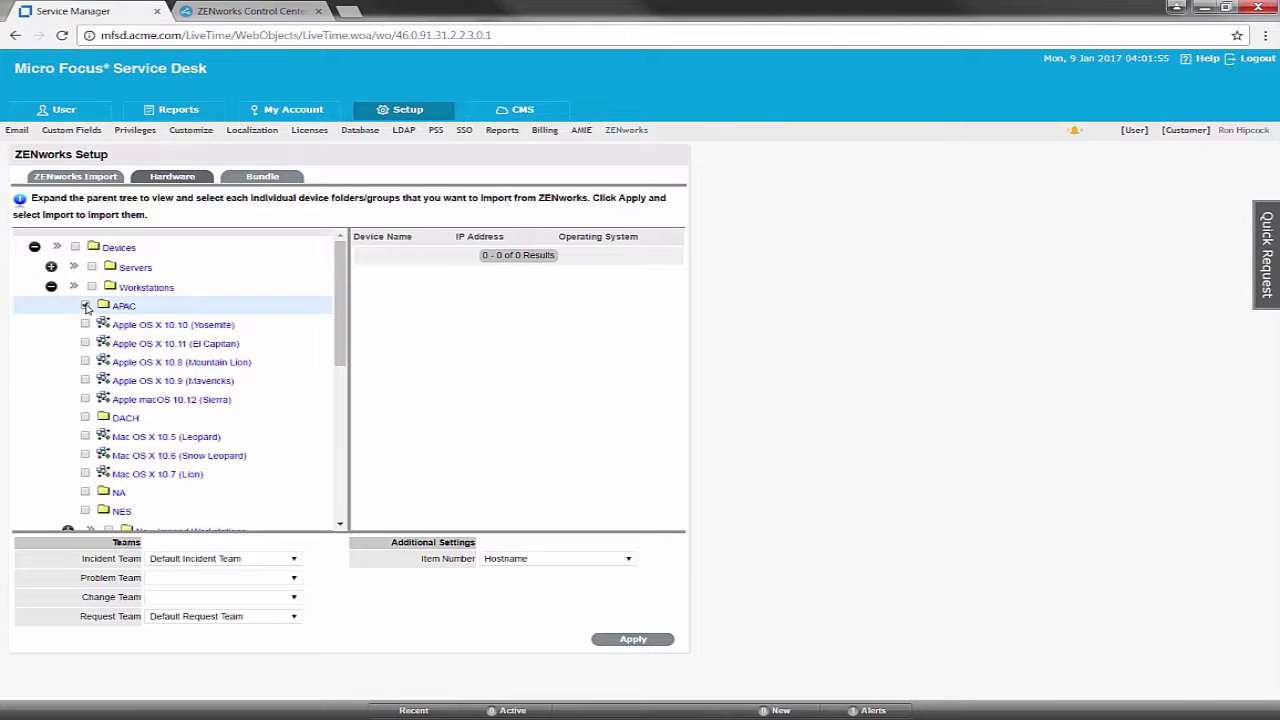
left_click(85, 418)
left_click(85, 492)
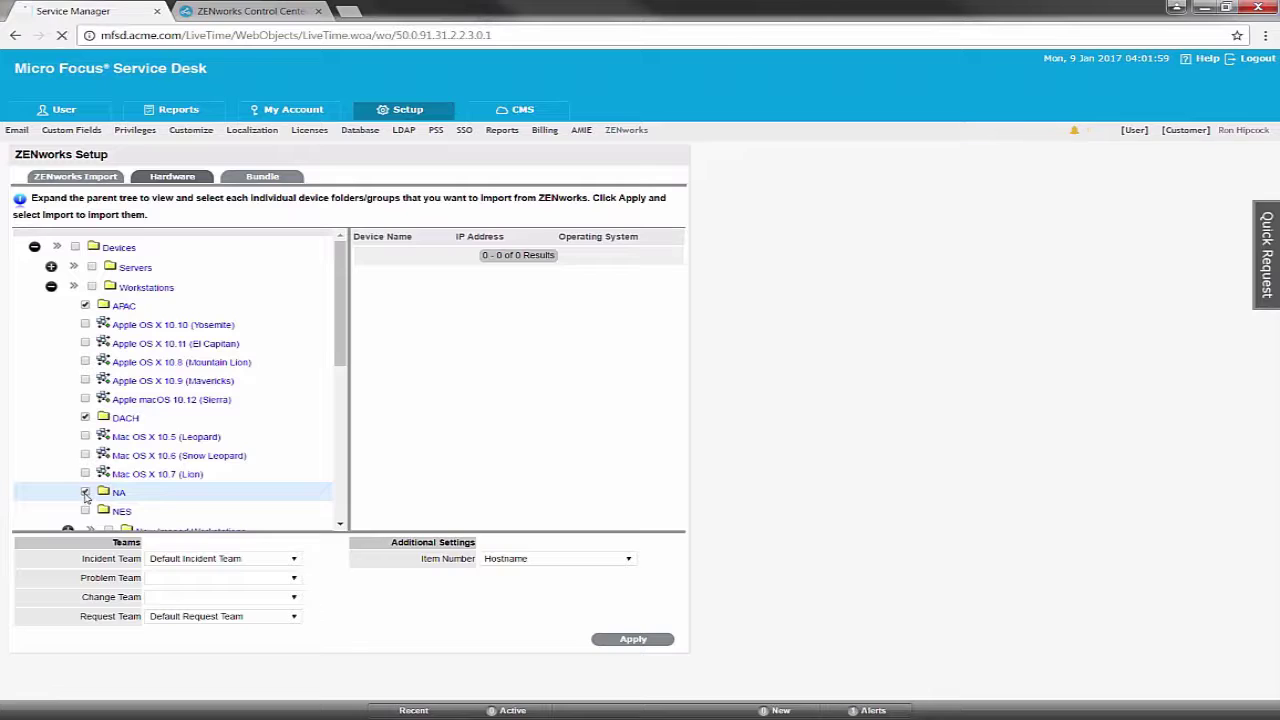
left_click(85, 511)
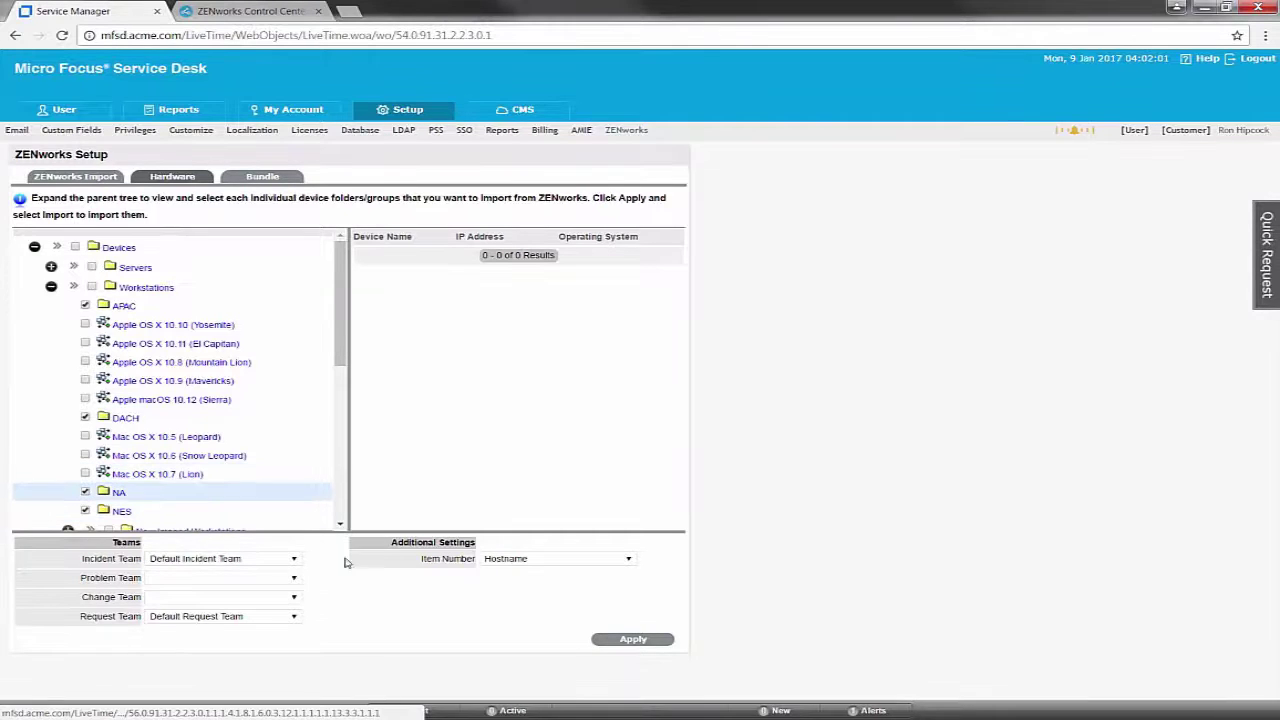
left_click(634, 641)
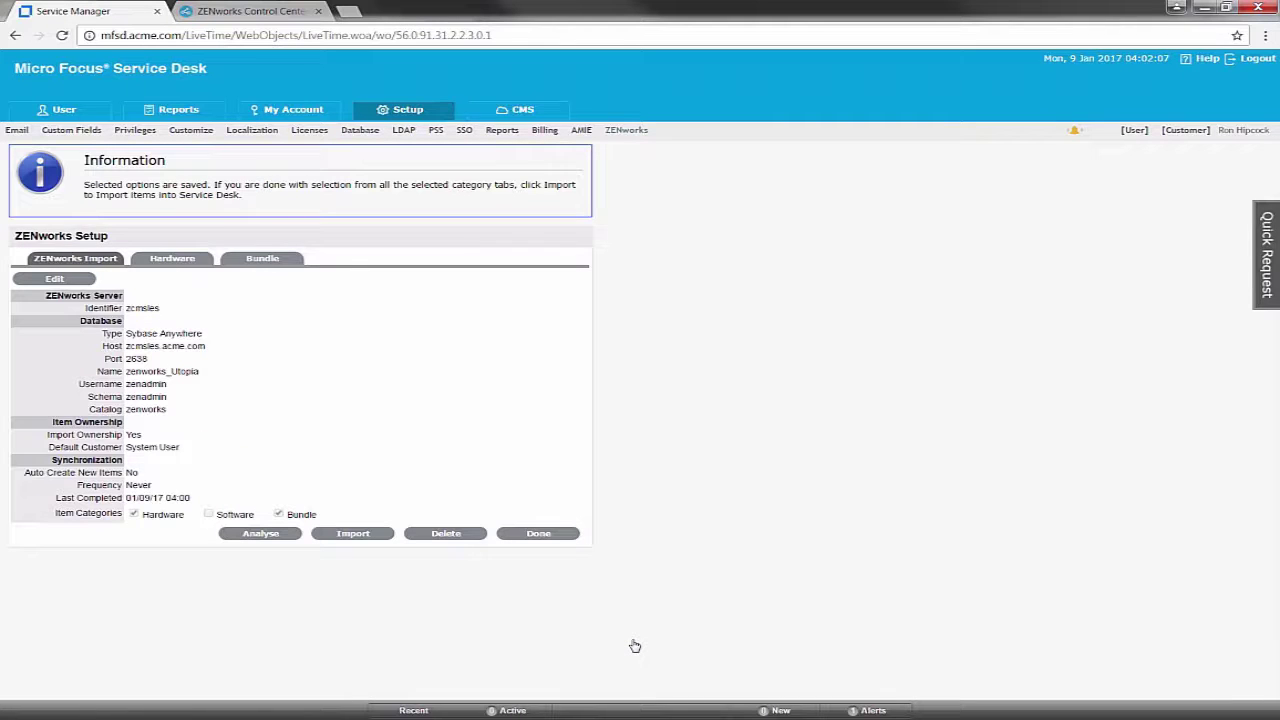
left_click(290, 262)
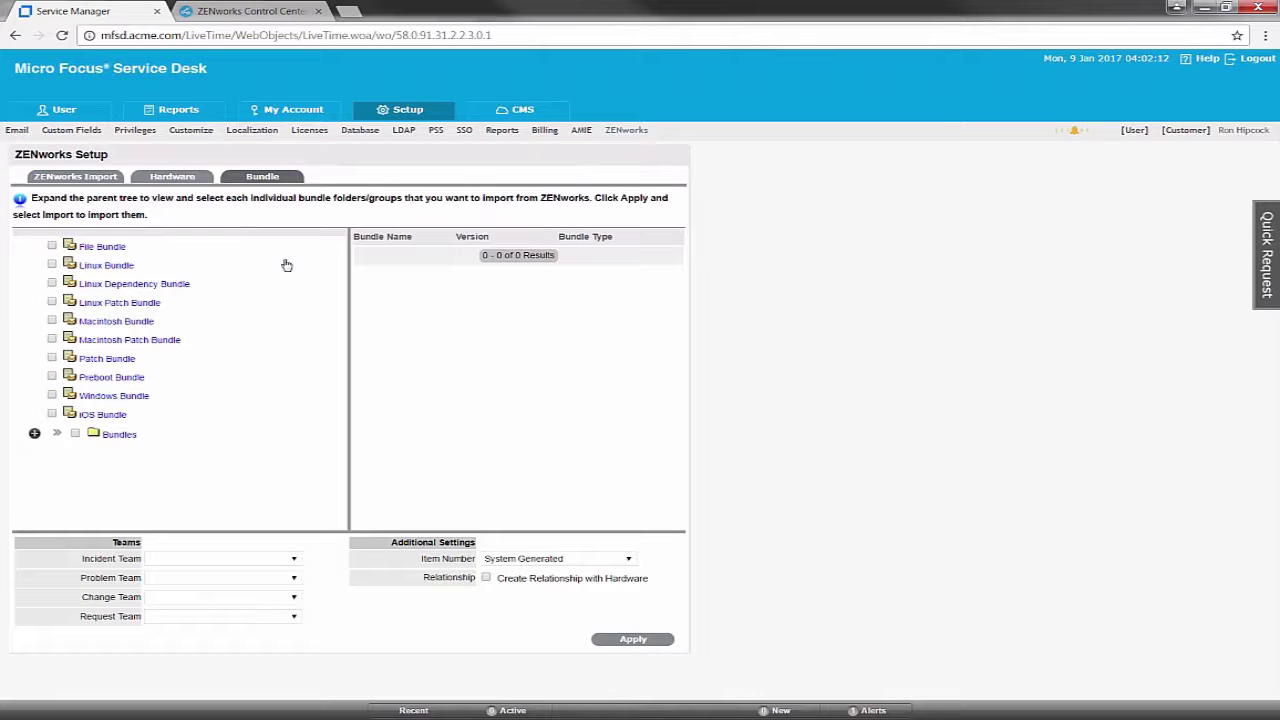
Tick Windows Bundle, assign Default Incident and Request Teams, number items by Bundle Name, and apply
left_click(34, 433)
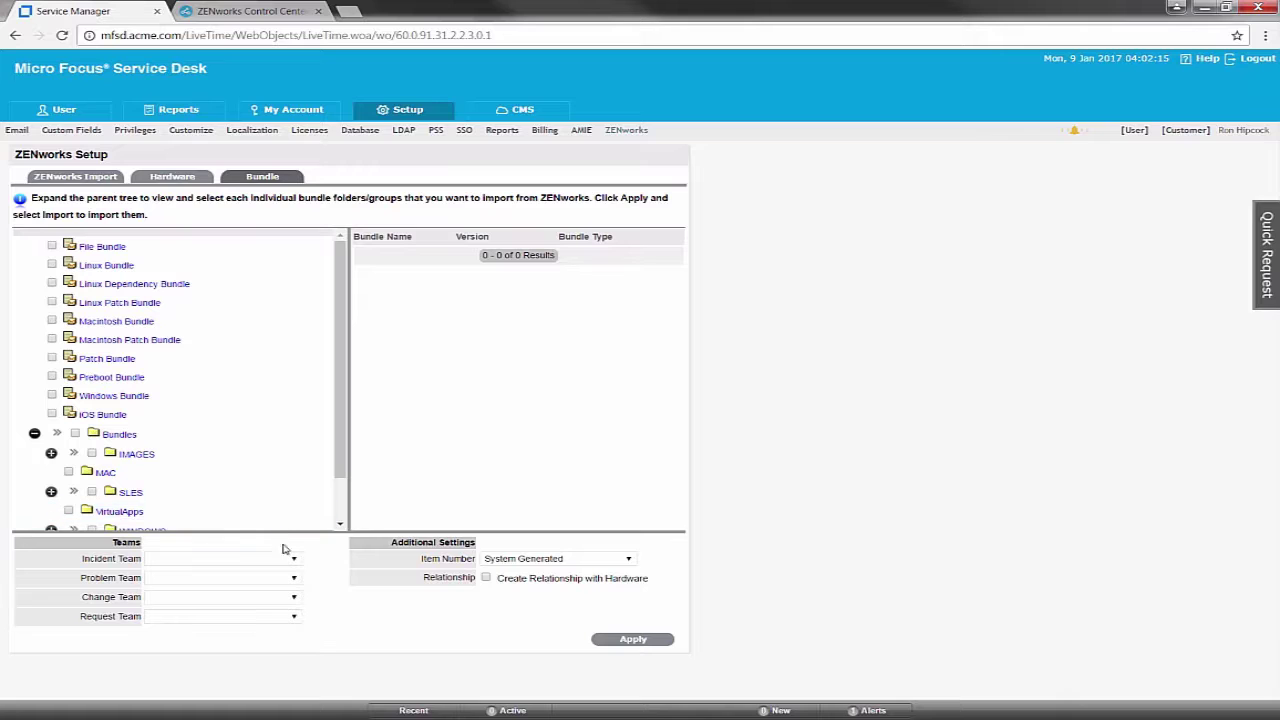
left_click(52, 396)
left_click(297, 560)
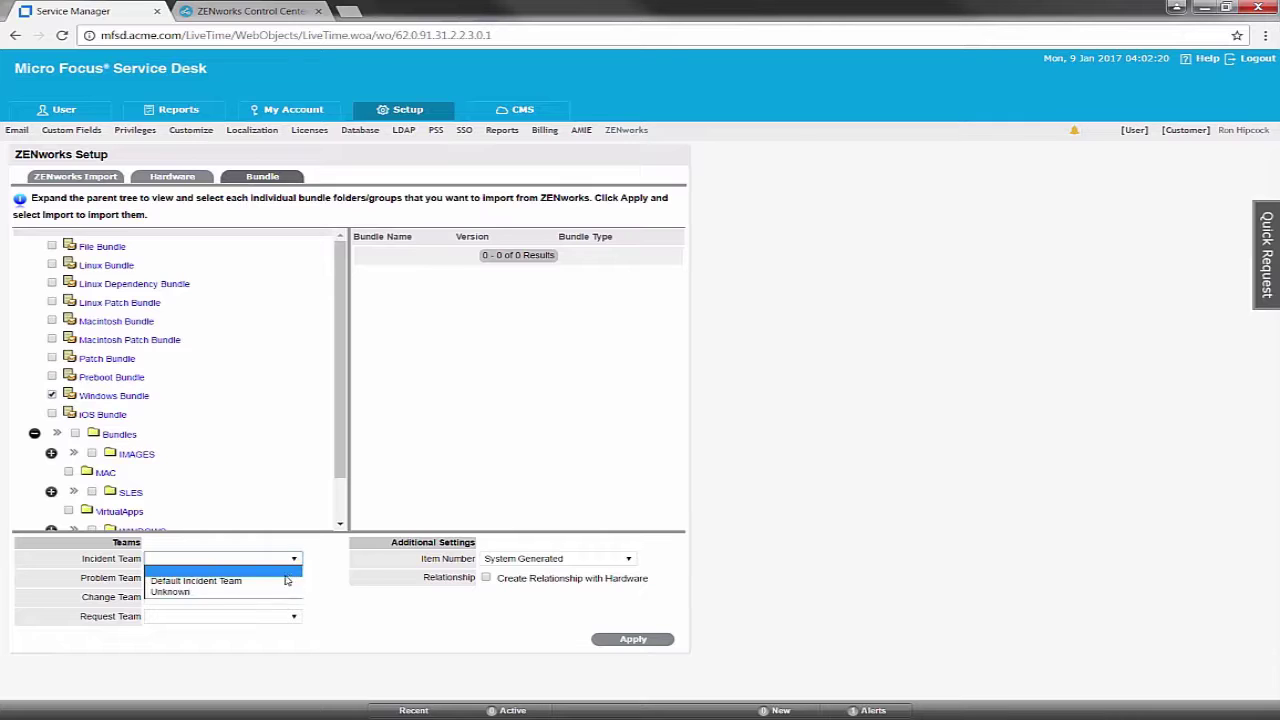
left_click(289, 577)
left_click(300, 617)
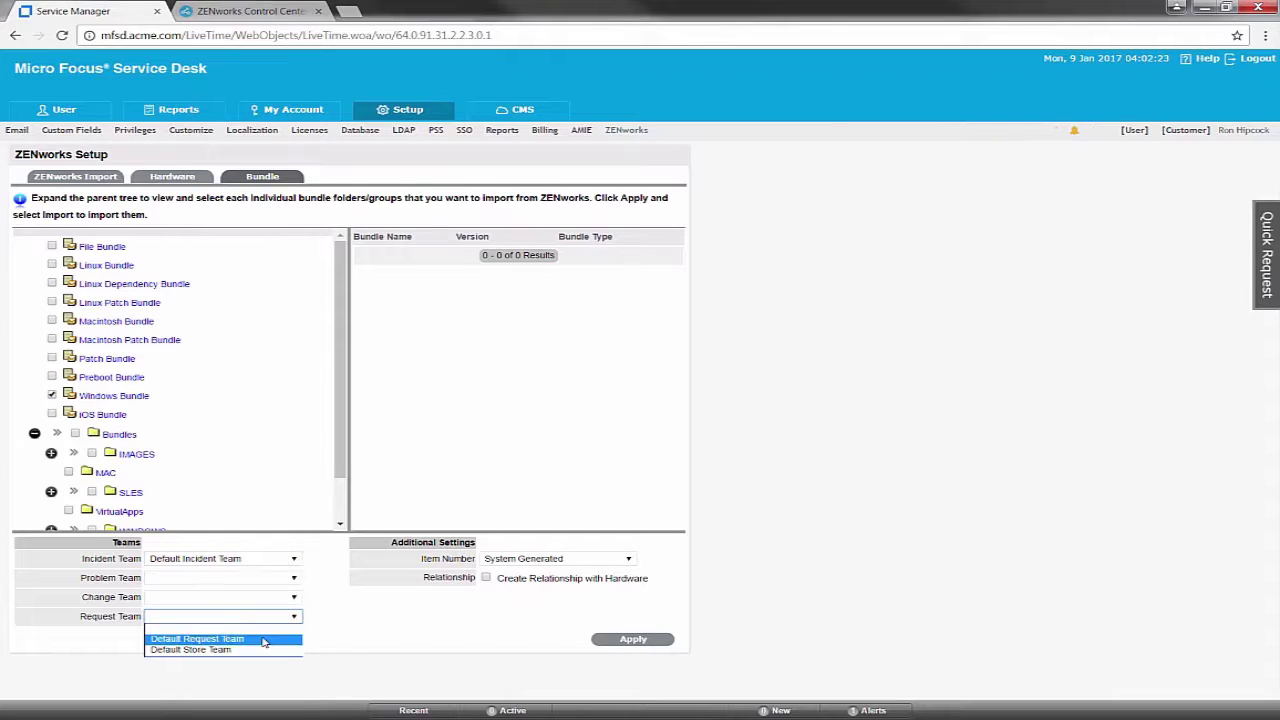
left_click(268, 635)
left_click(632, 561)
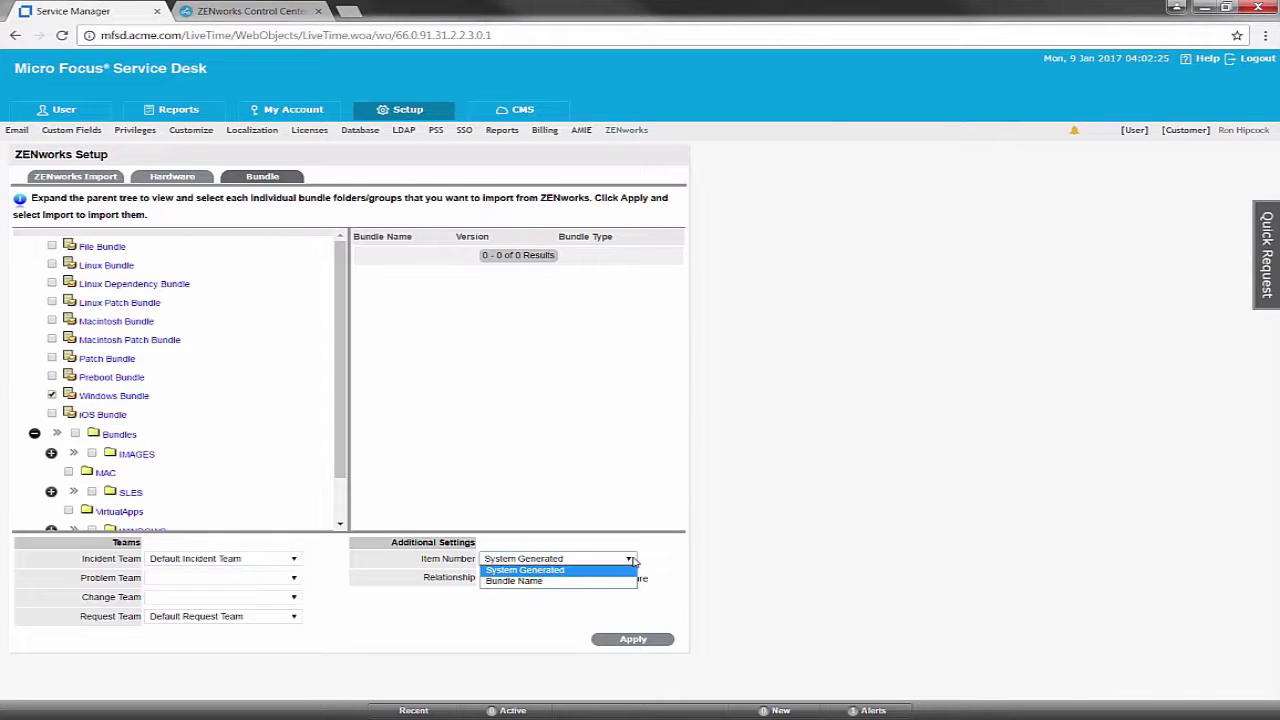
left_click(537, 582)
left_click(634, 641)
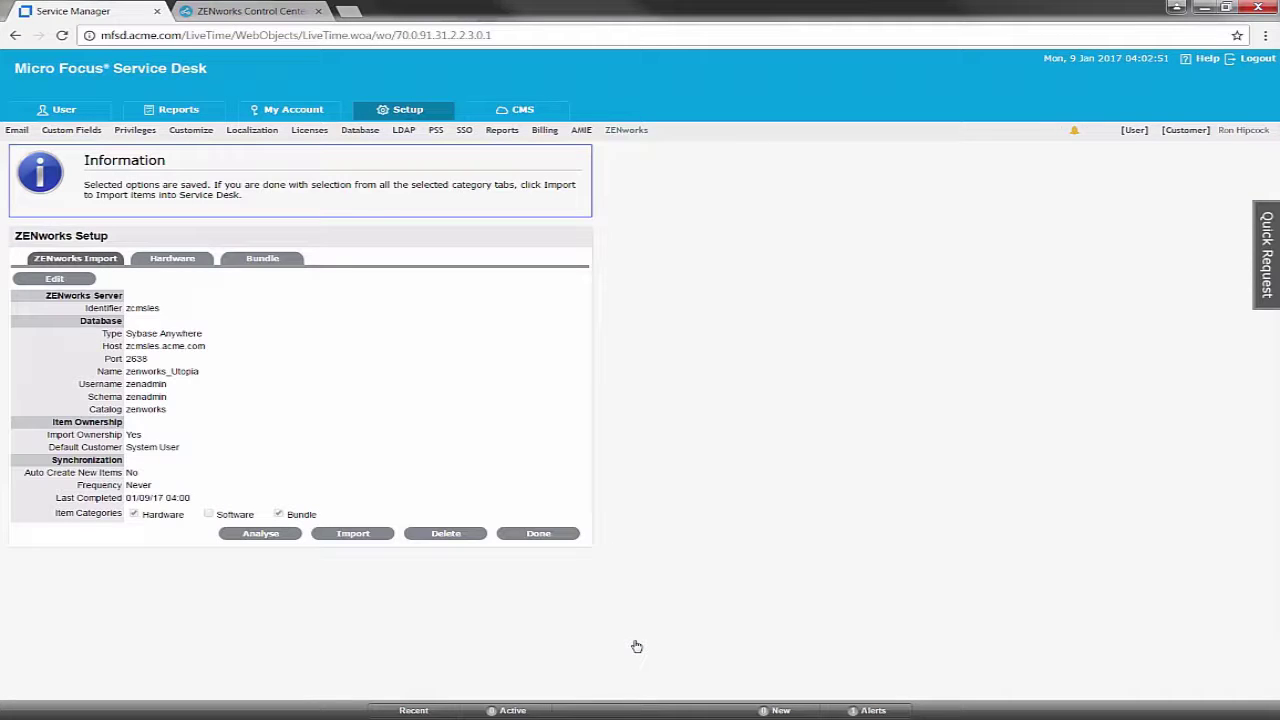
Run the ZENworks import and review the Alerts summary: 51 items added, 0 failures
left_click(370, 533)
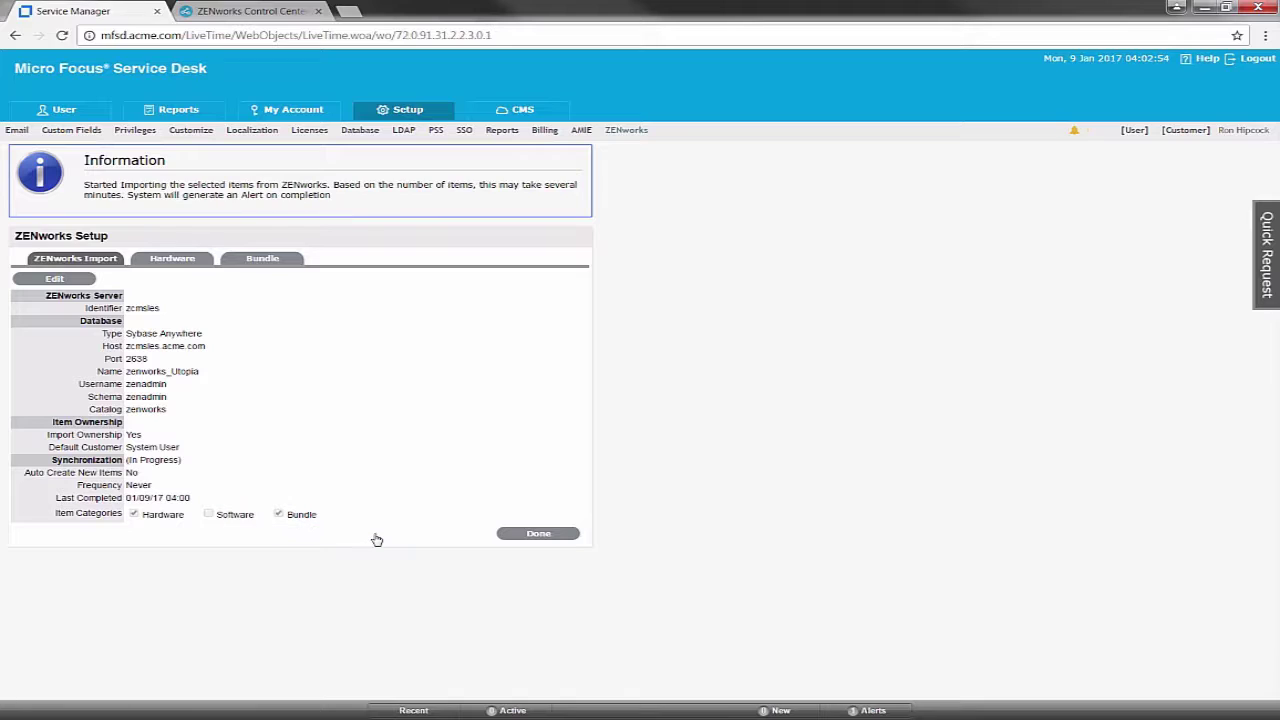
left_click(553, 535)
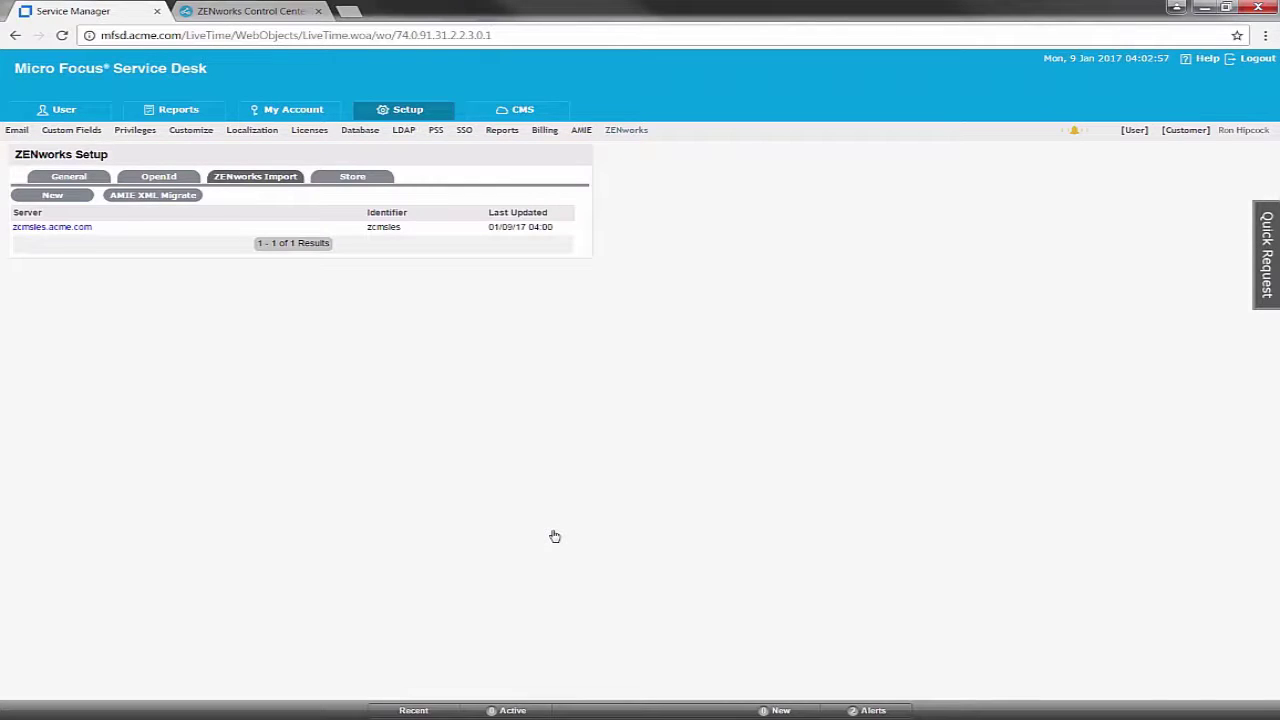
left_click(1075, 133)
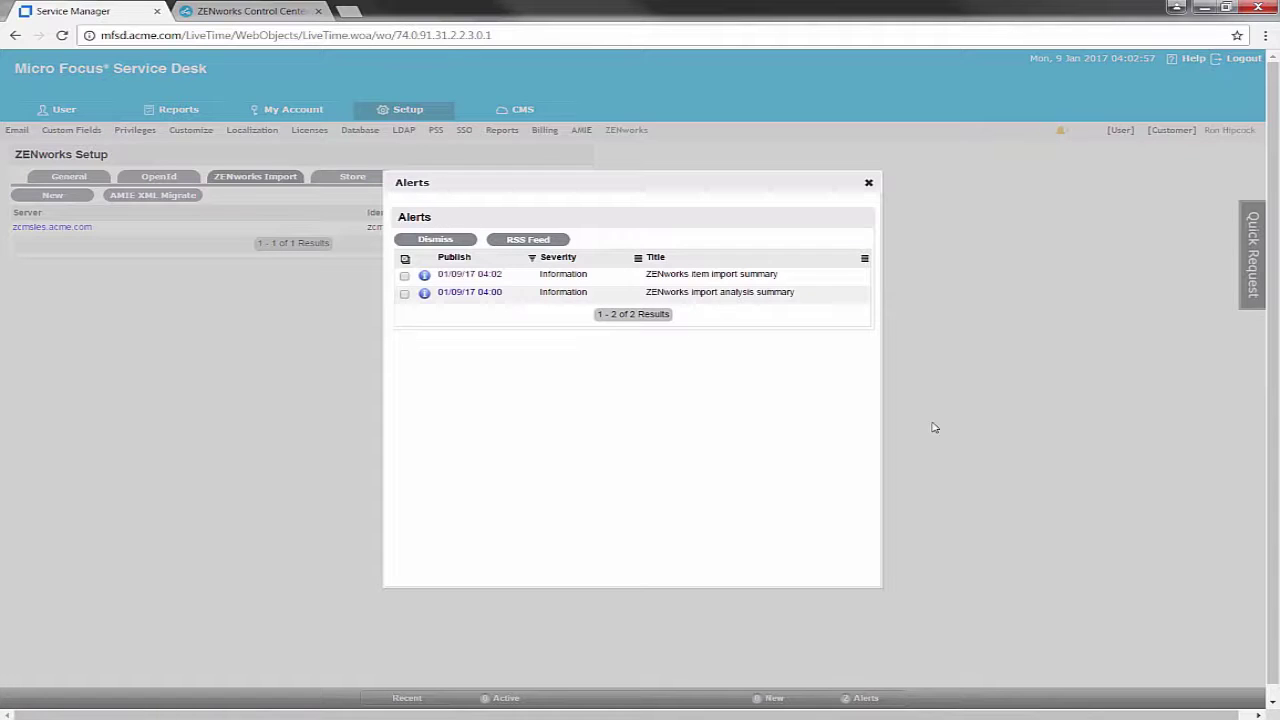
left_click(468, 276)
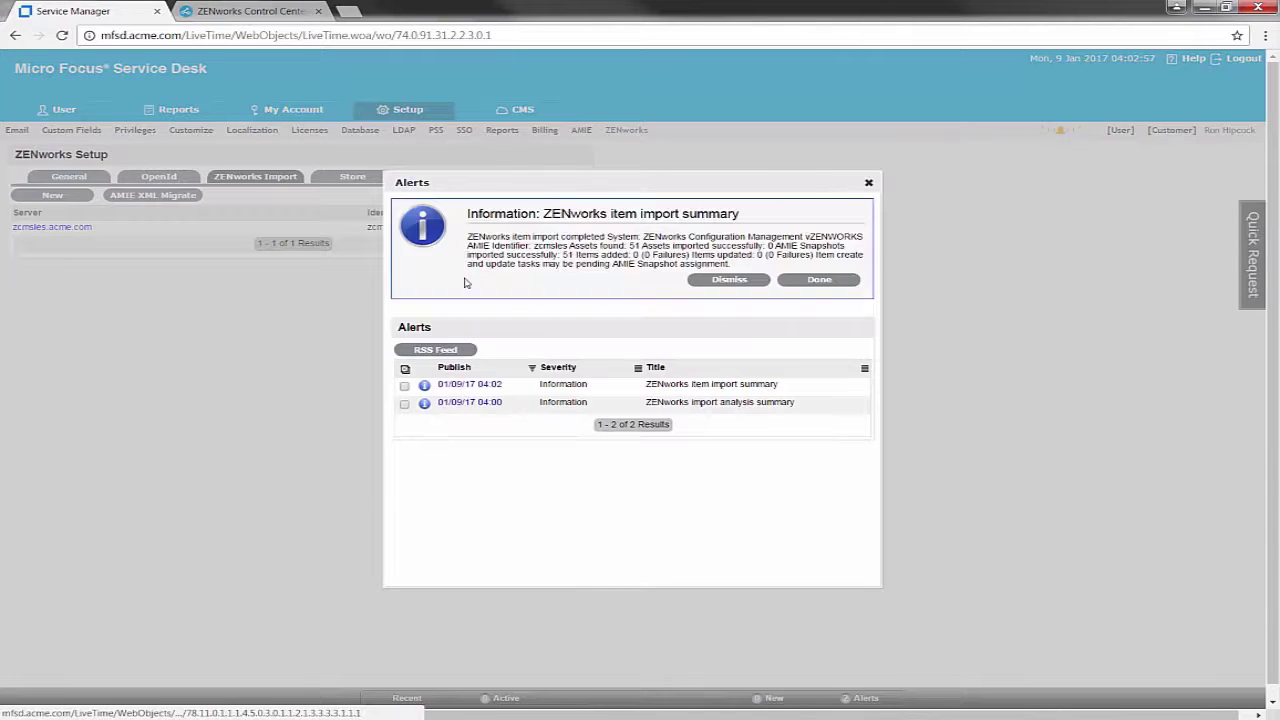
left_click(828, 283)
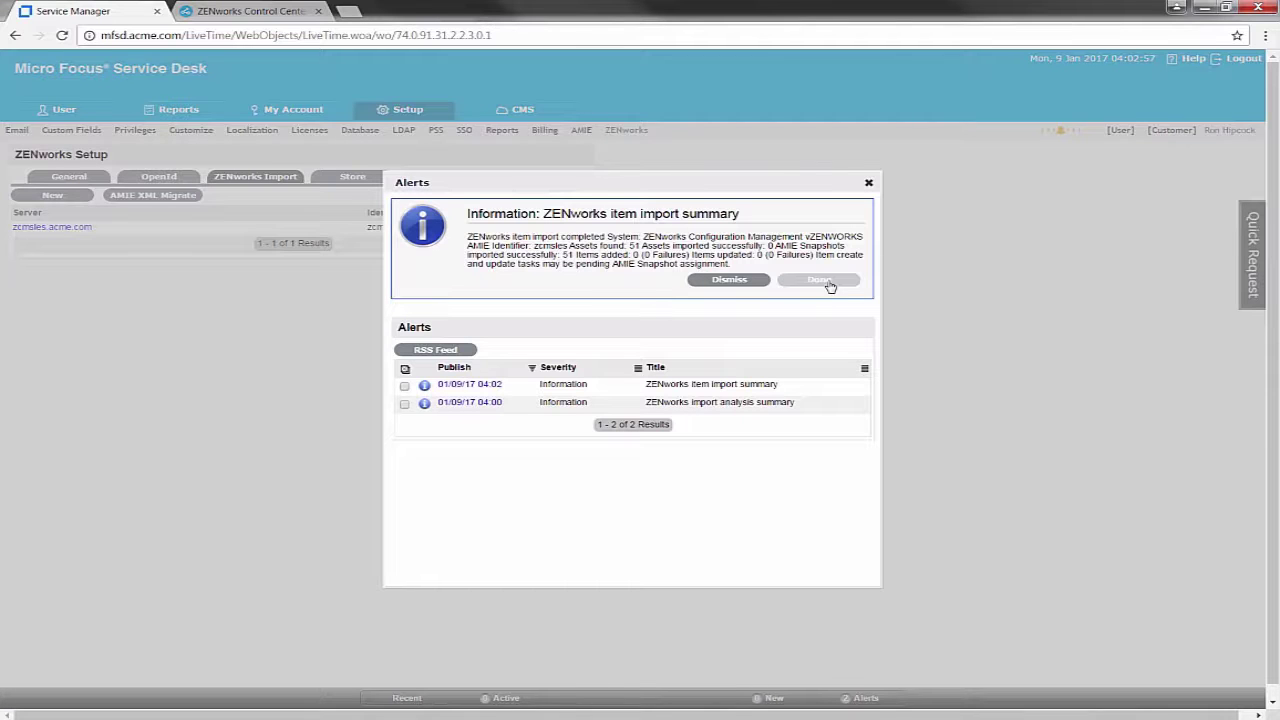
left_click(868, 183)
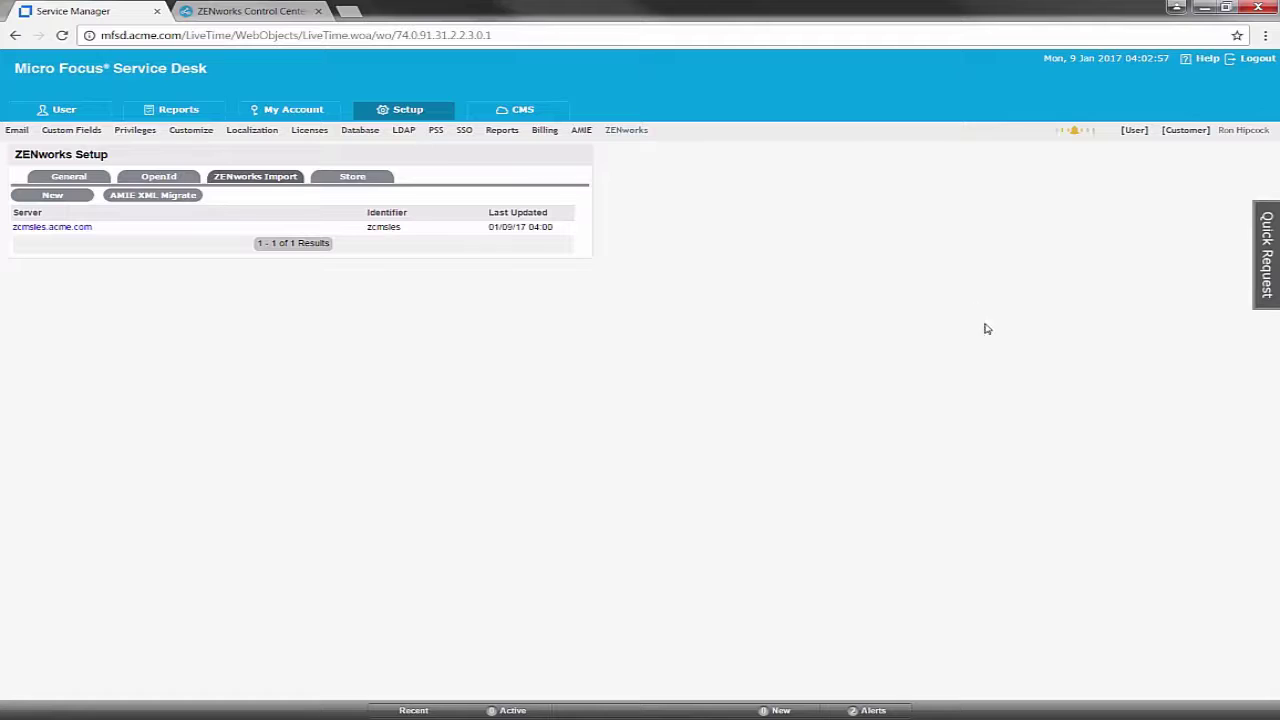
In the [User] view, create items from AMIE snapshots 6, 5, 3, 2 and 1, then check the Items list
left_click(1134, 133)
left_click(303, 114)
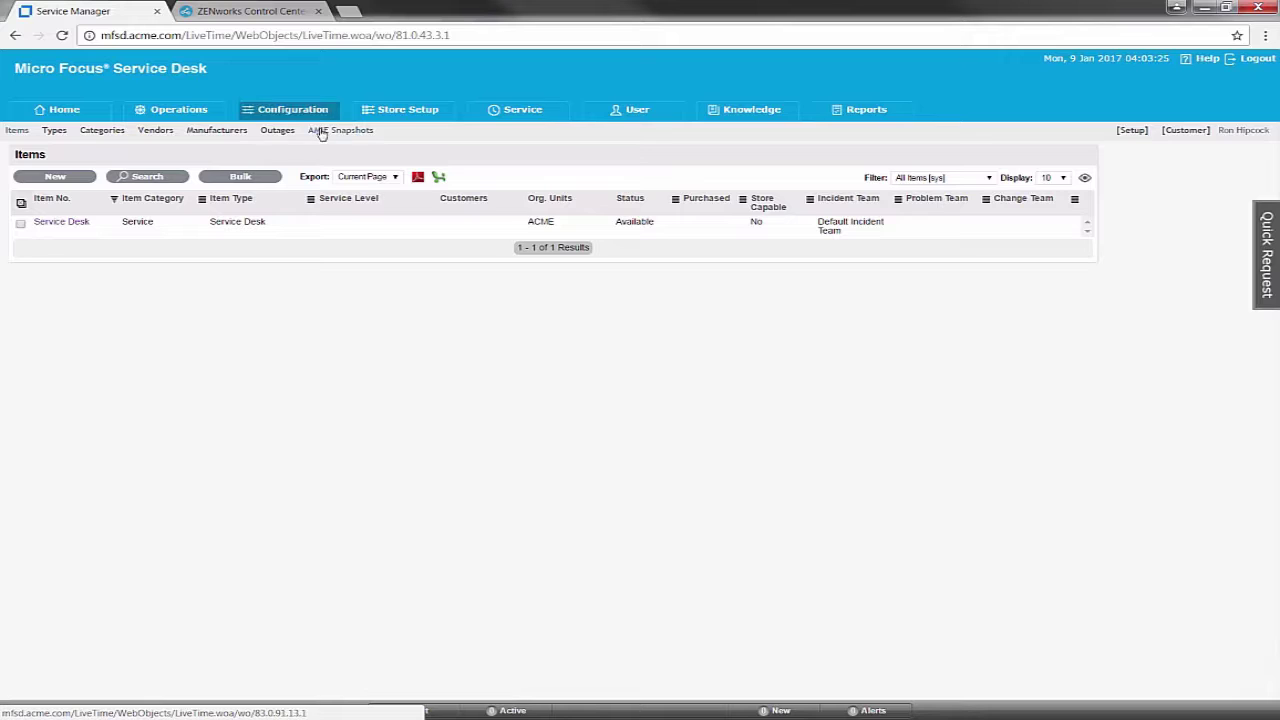
left_click(345, 131)
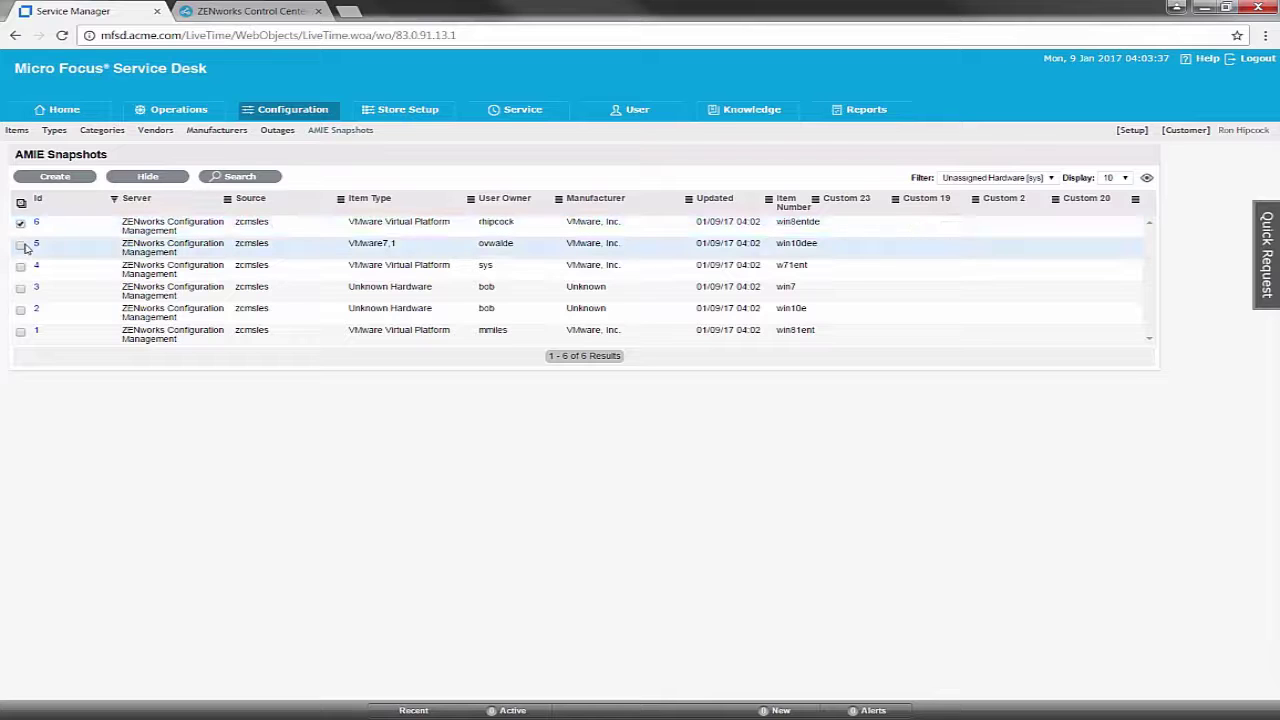
left_click(20, 245)
left_click(20, 288)
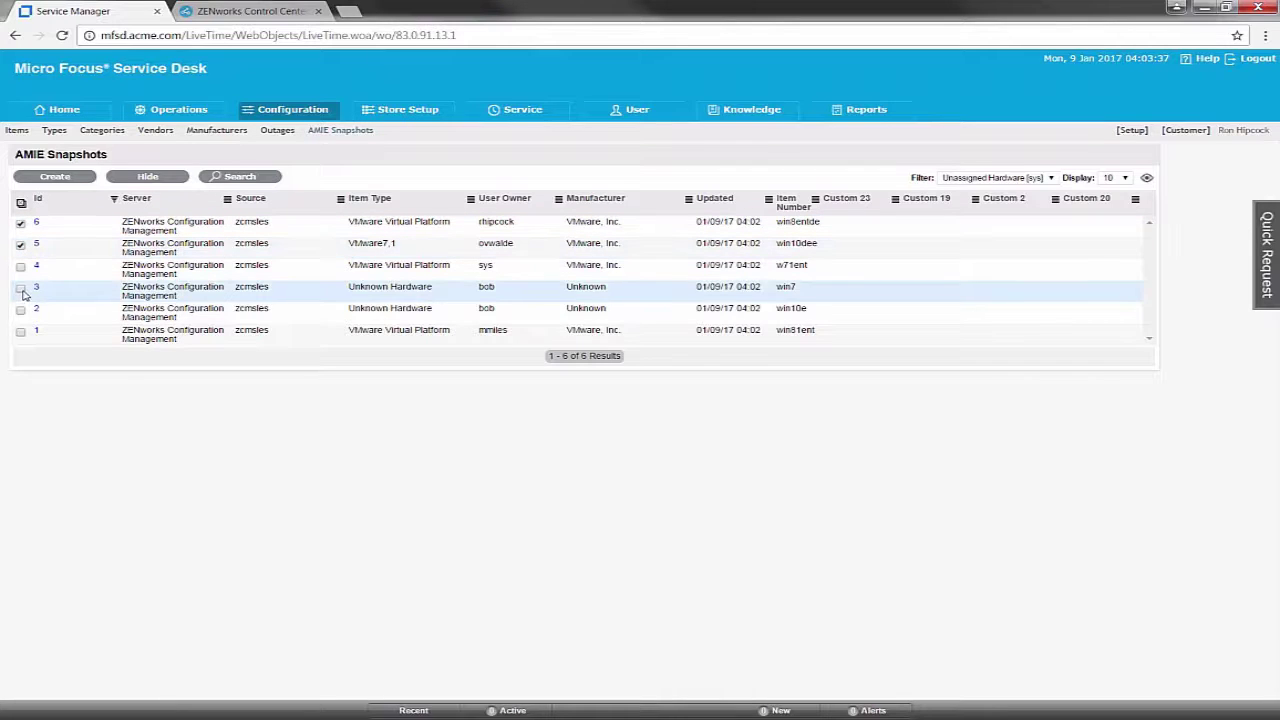
left_click(20, 310)
left_click(20, 331)
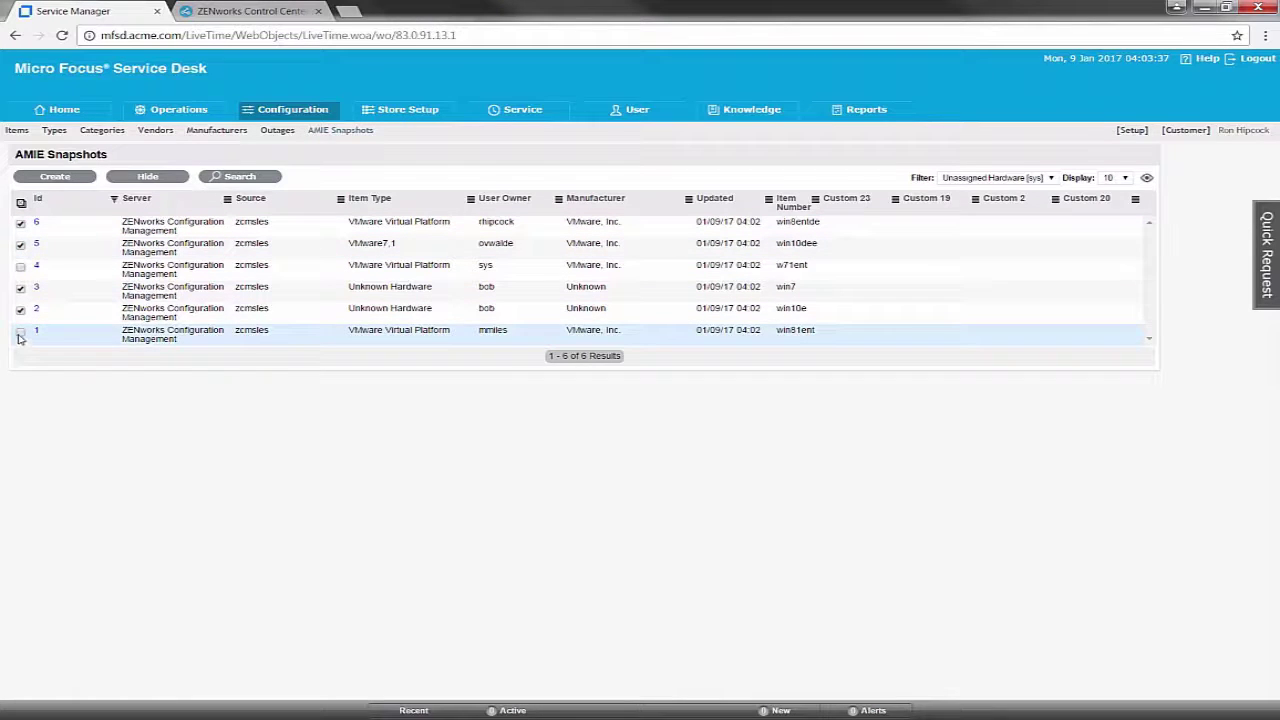
left_click(71, 181)
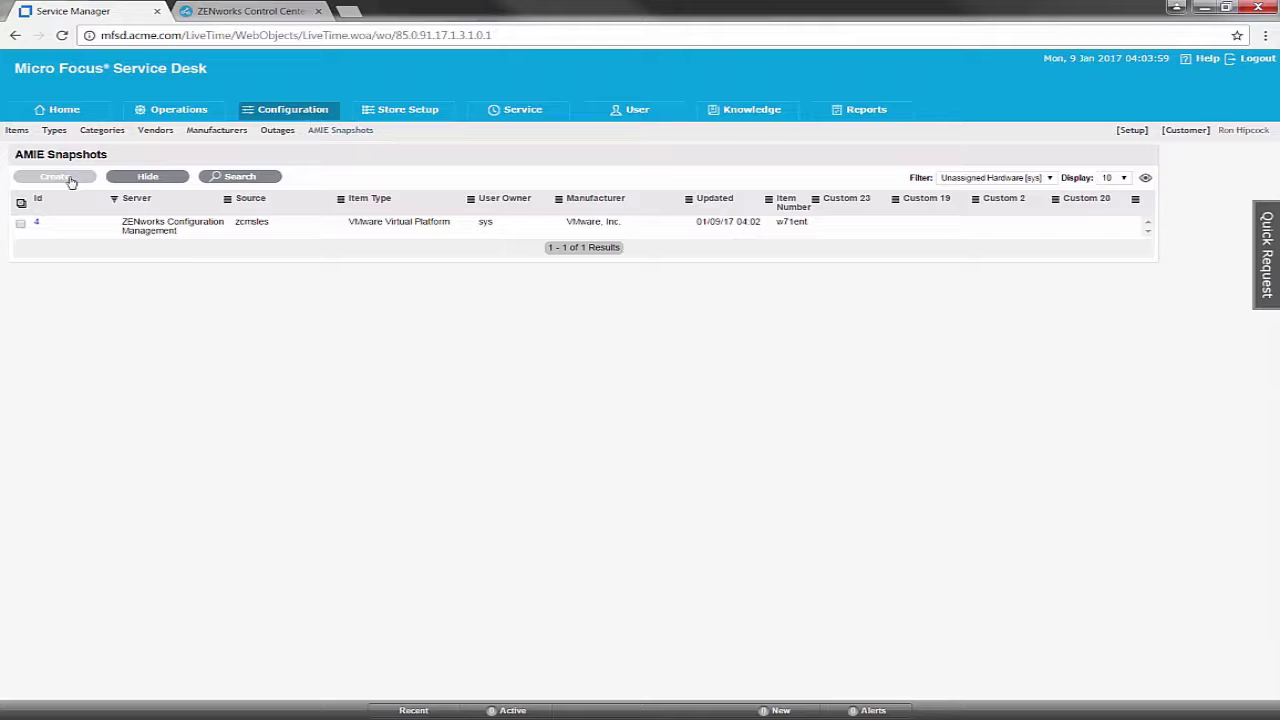
left_click(18, 131)
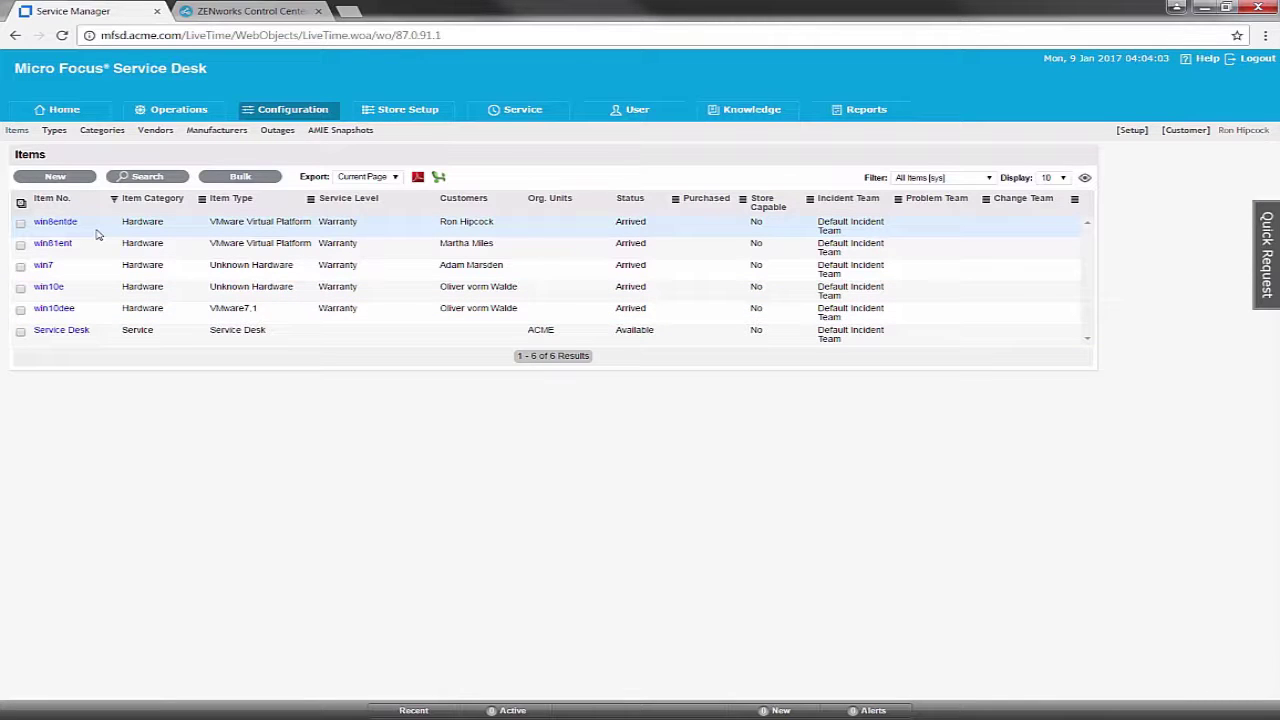
left_click(349, 131)
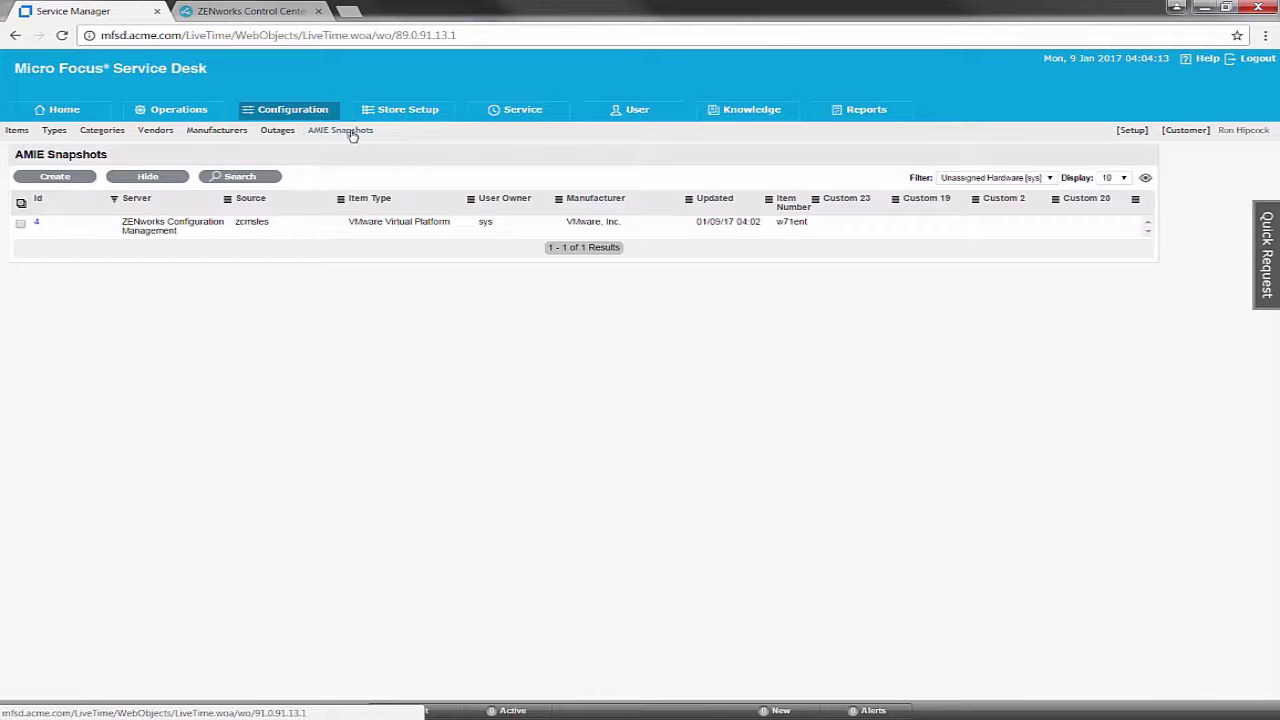
Filter snapshots to Unassigned [sys], then search Item Category ZENworks Bundle for 45 results
left_click(1047, 179)
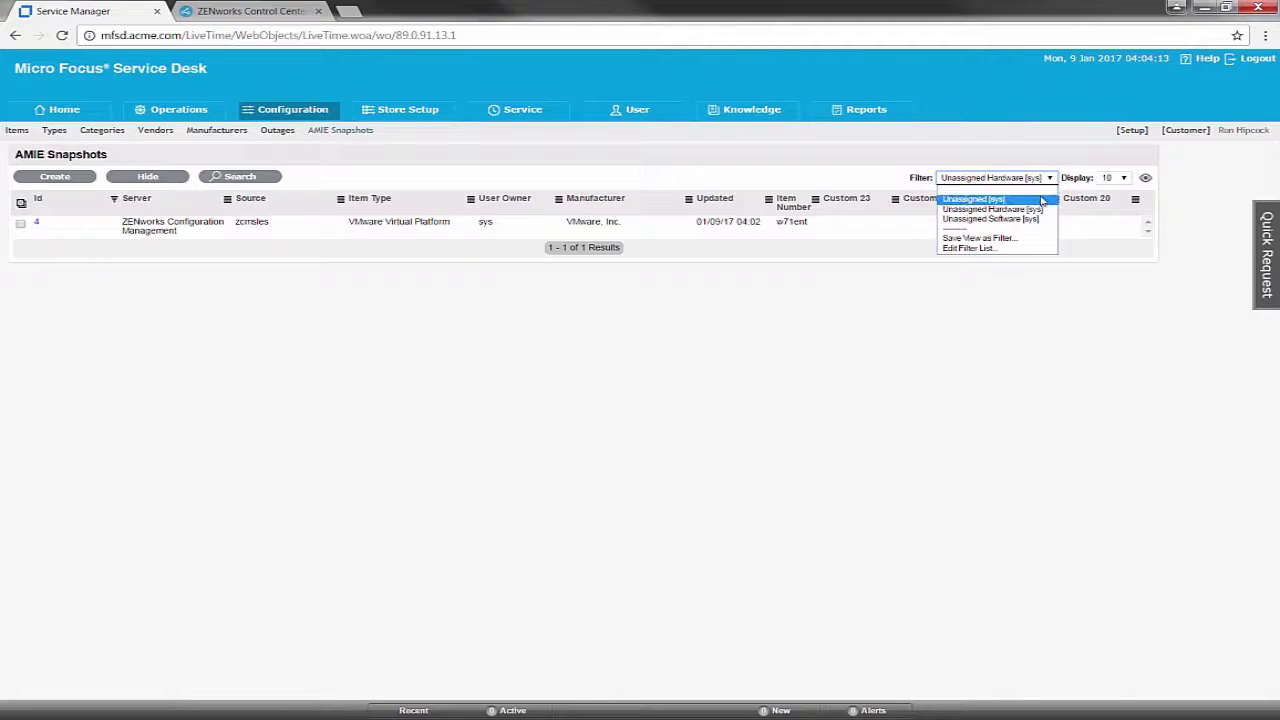
left_click(1038, 200)
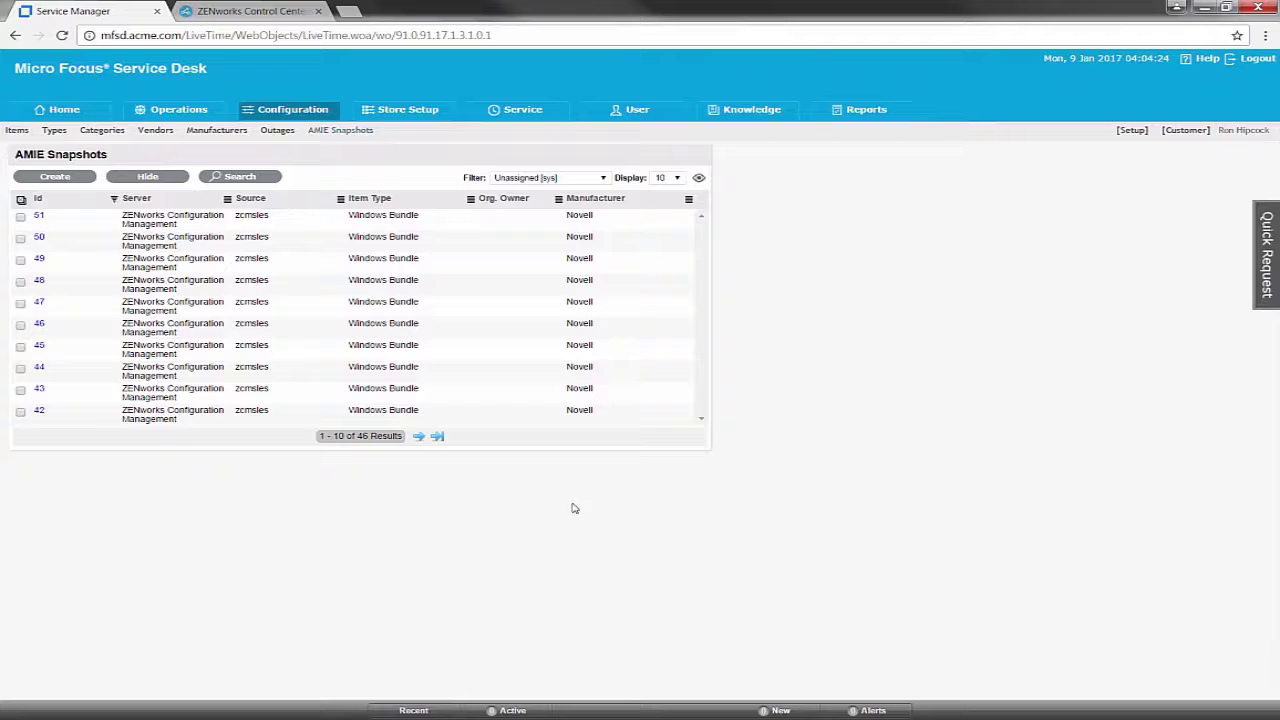
left_click(267, 180)
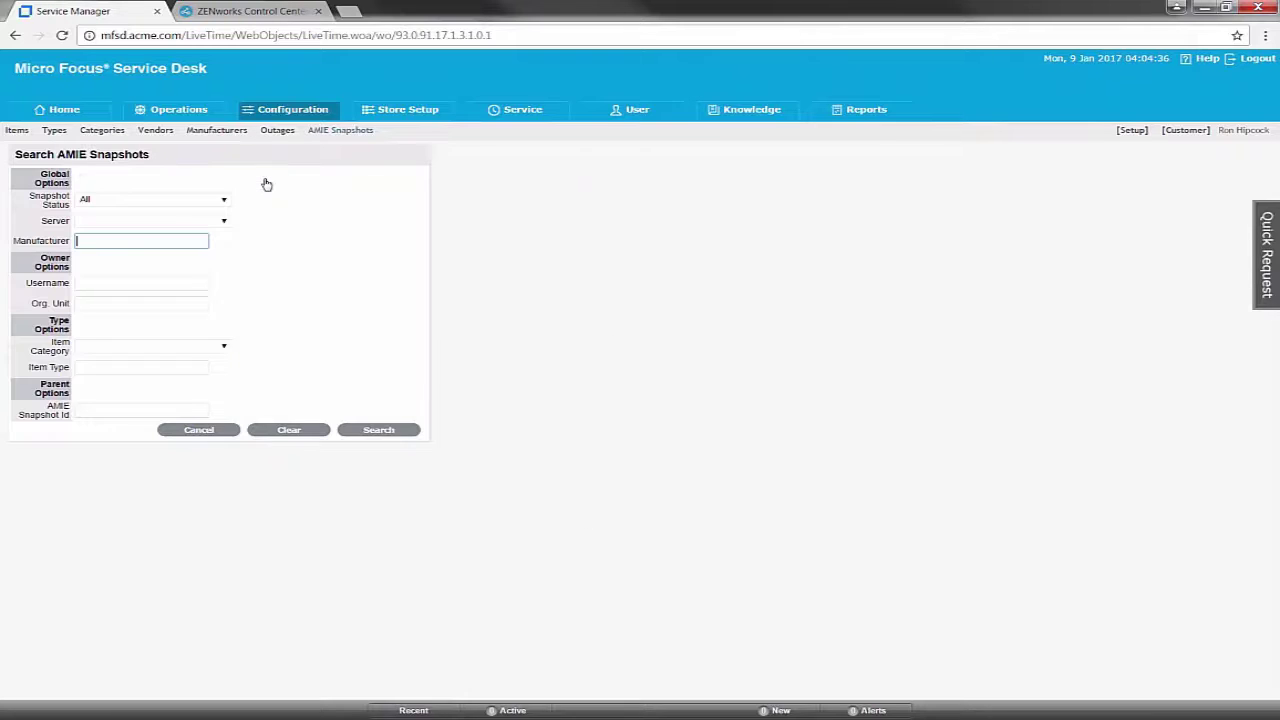
left_click(225, 349)
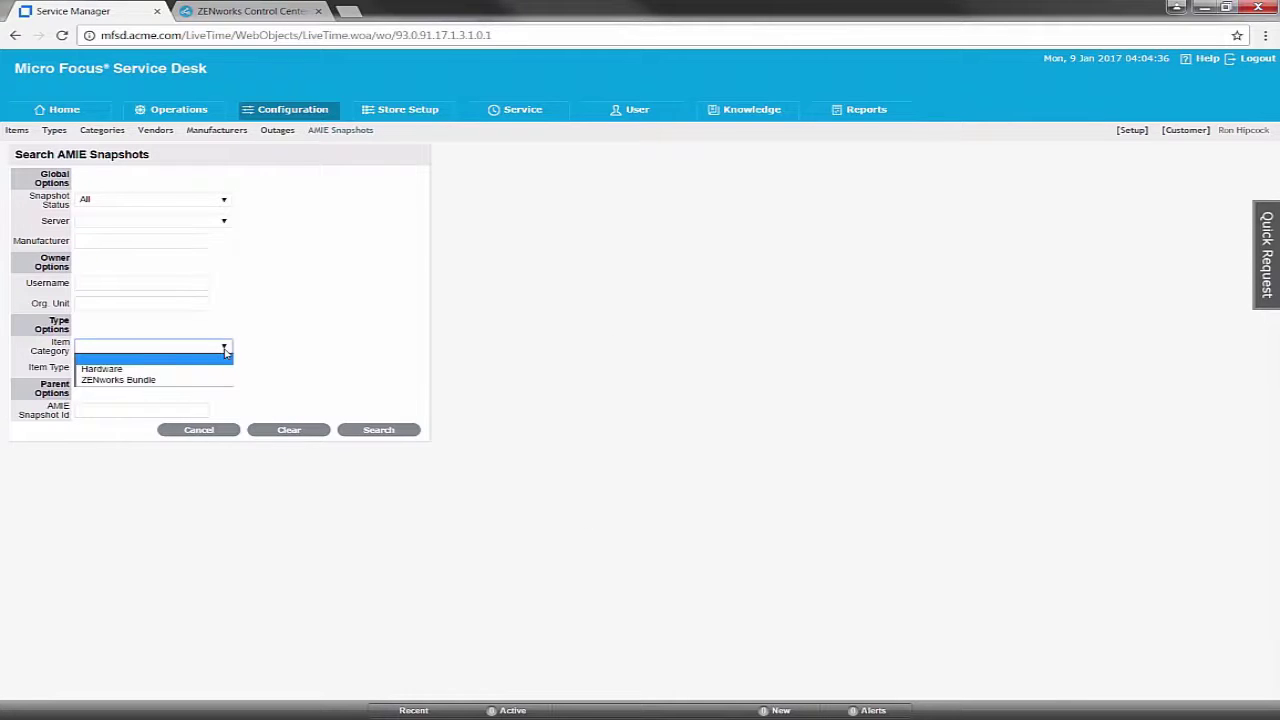
left_click(174, 380)
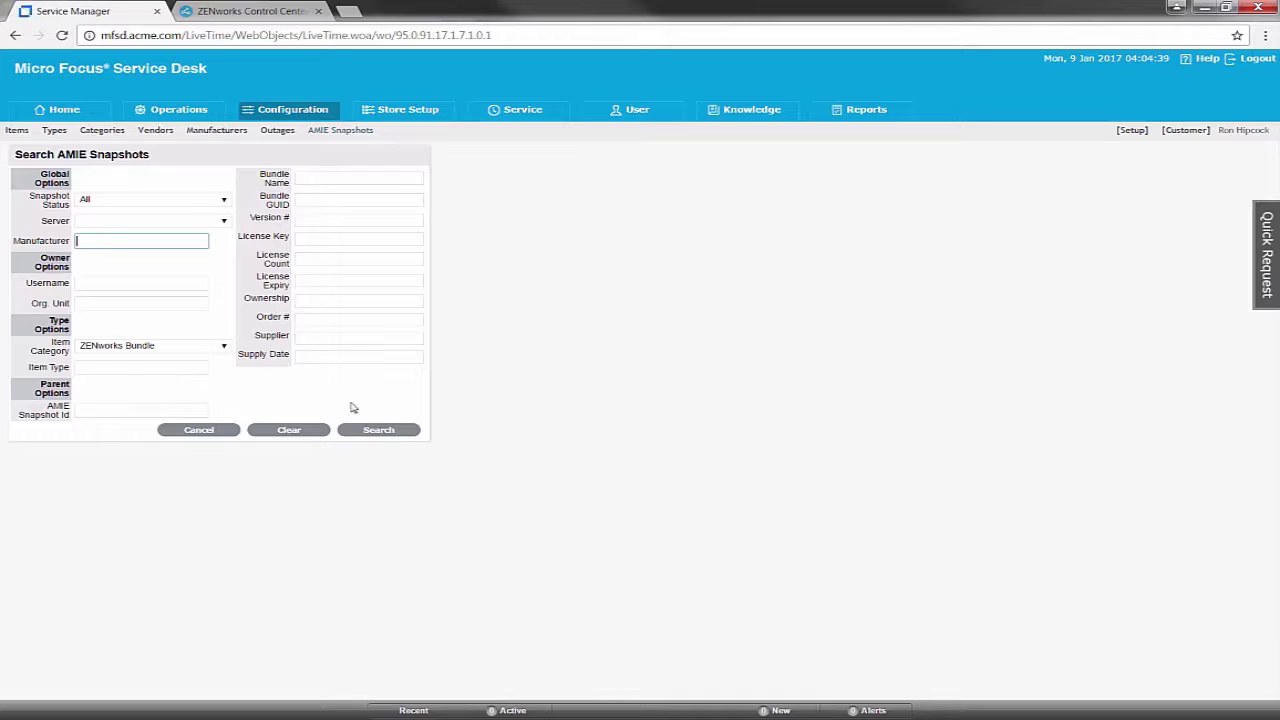
left_click(390, 432)
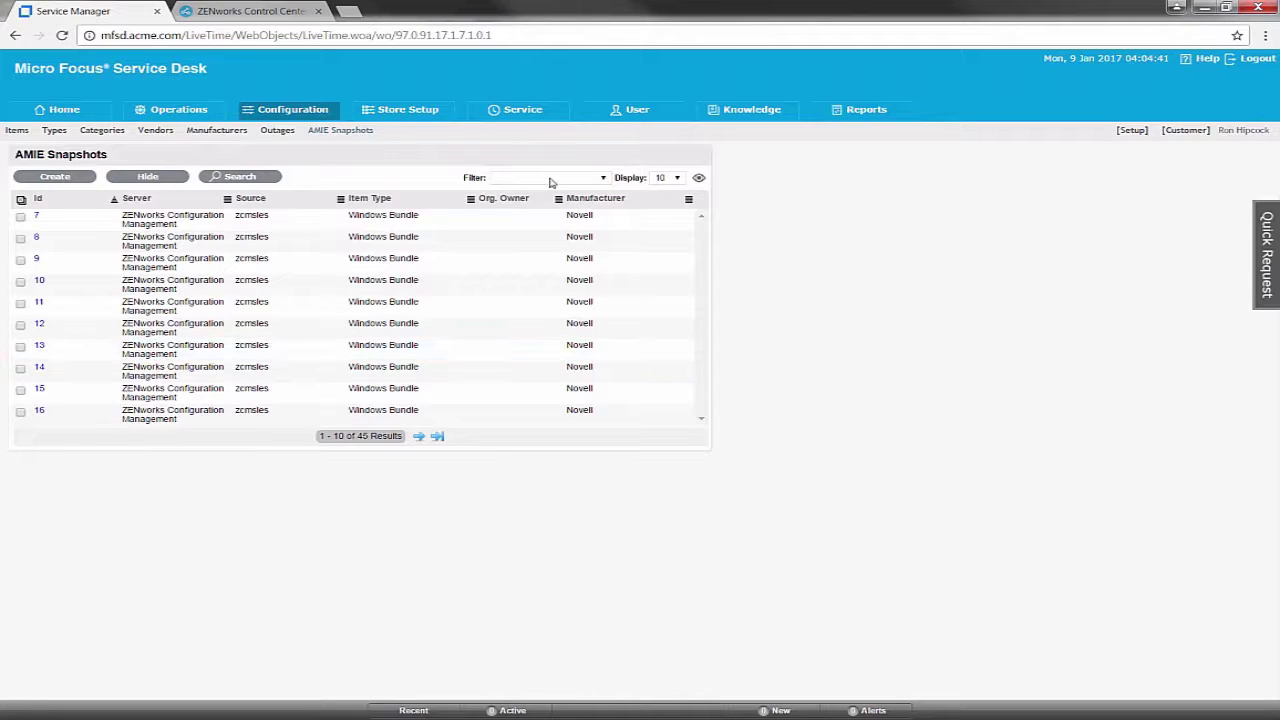
left_click(603, 178)
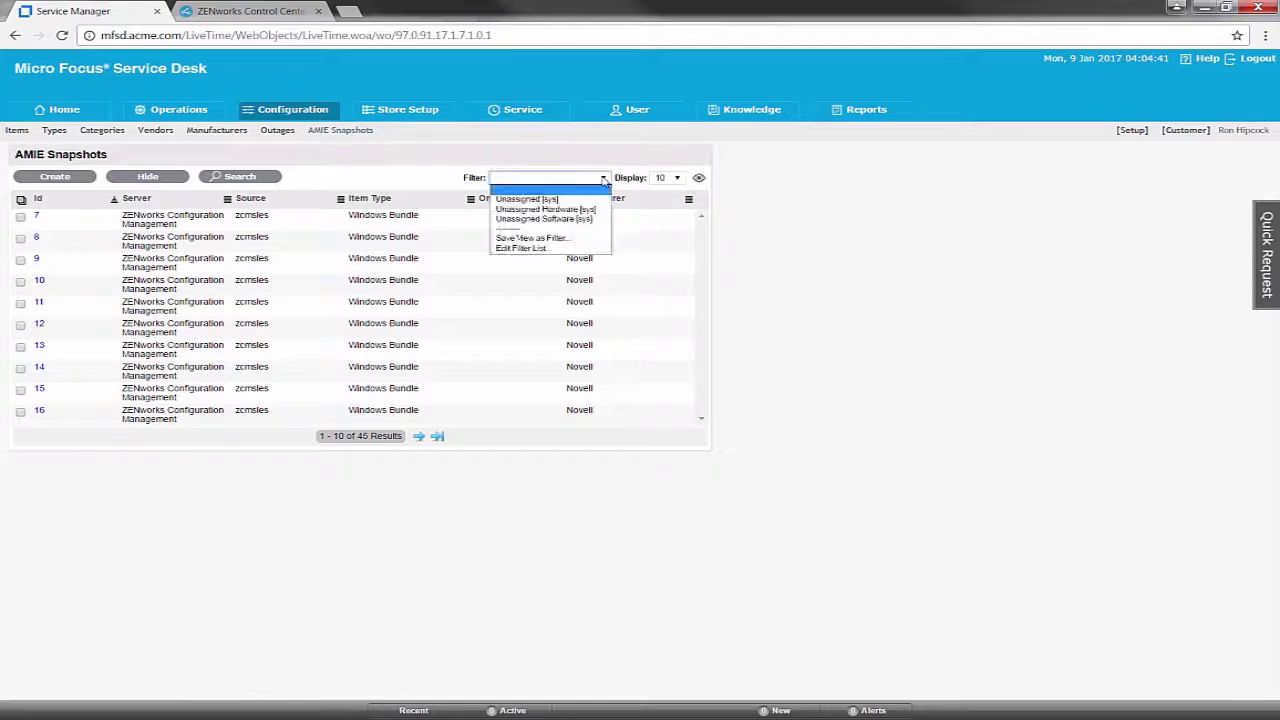
Save the current snapshot search as a 'ZENworks Bundles' filter shared with the Supervisor role
left_click(590, 242)
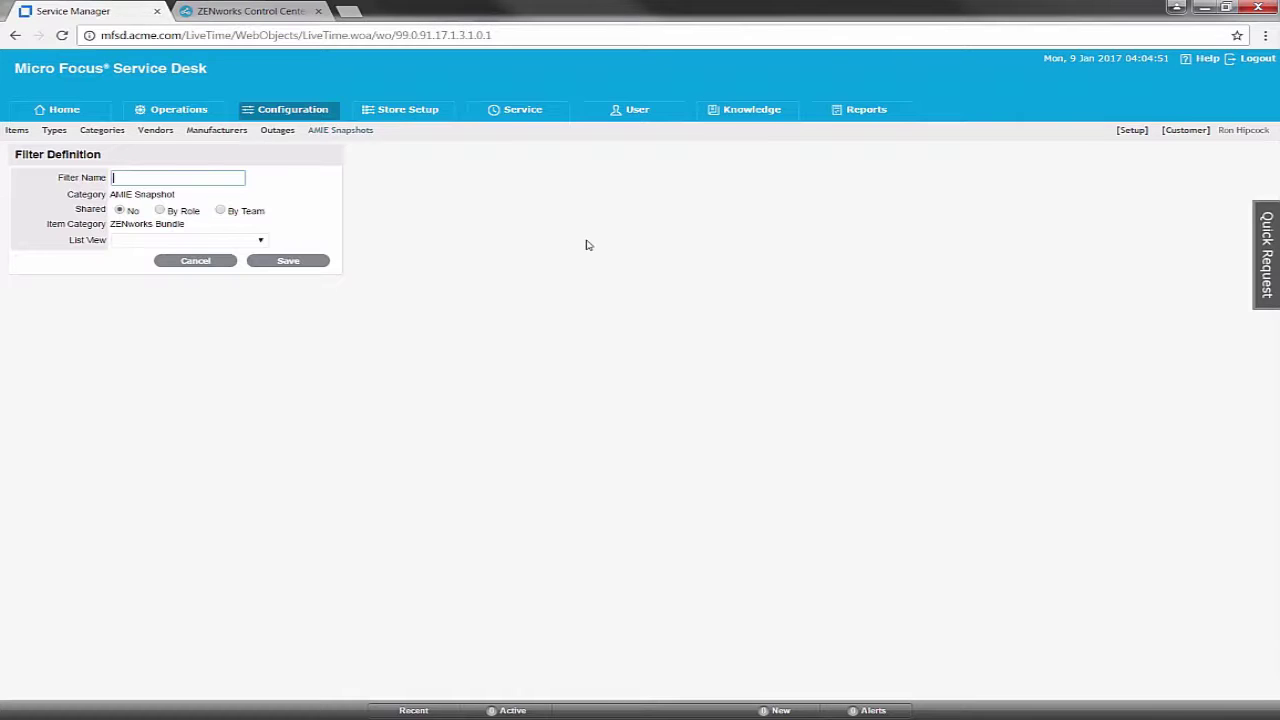
type("ZENworks Bundles")
key("Down")
key("Tab")
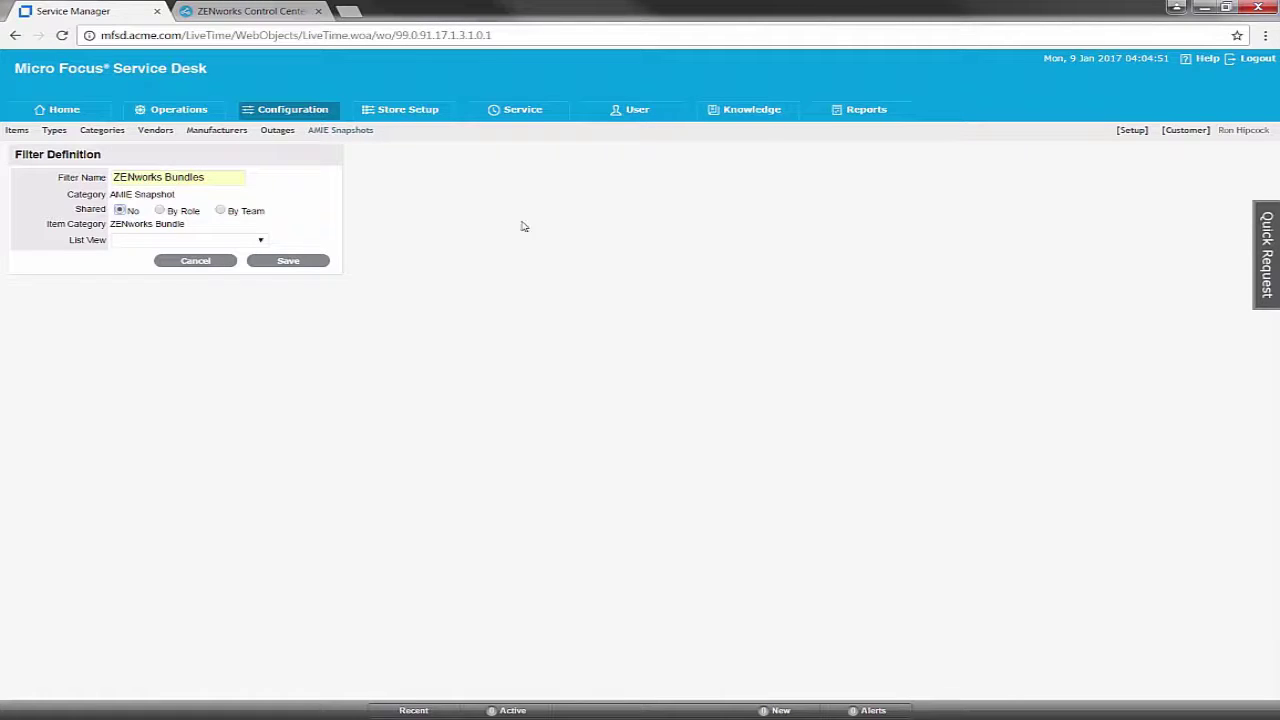
left_click(162, 212)
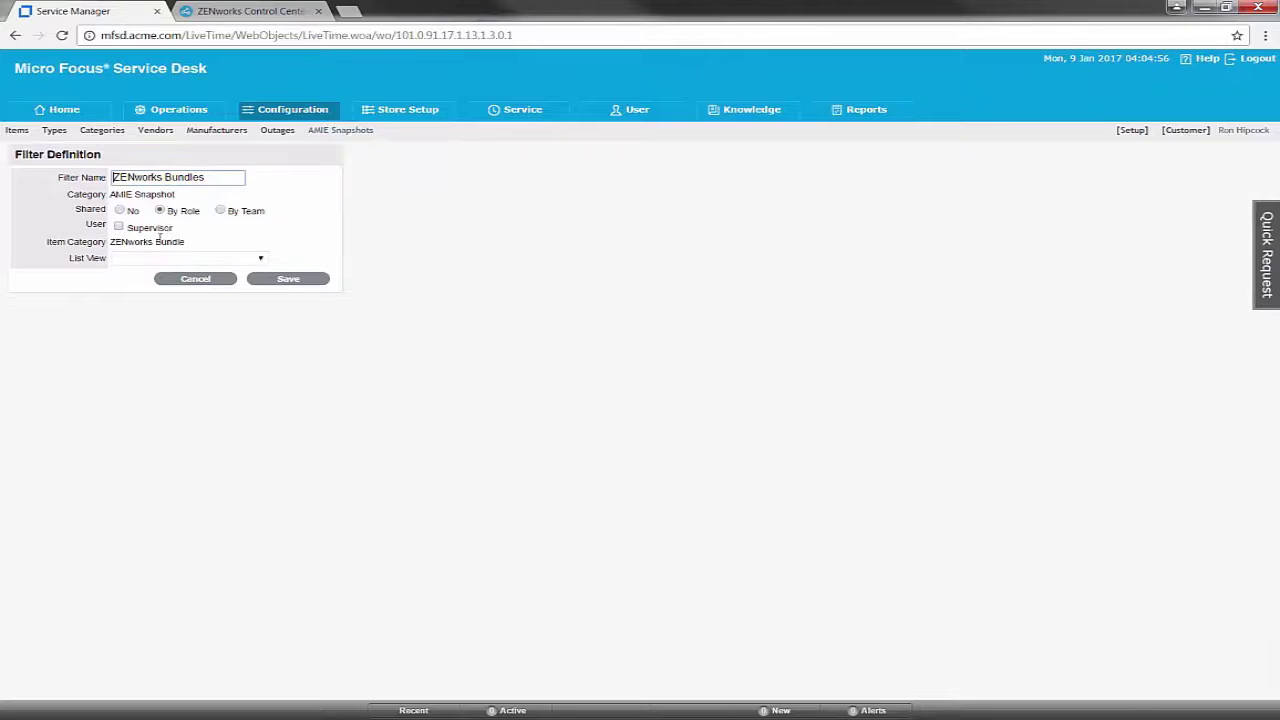
left_click(119, 228)
left_click(288, 280)
left_click(298, 279)
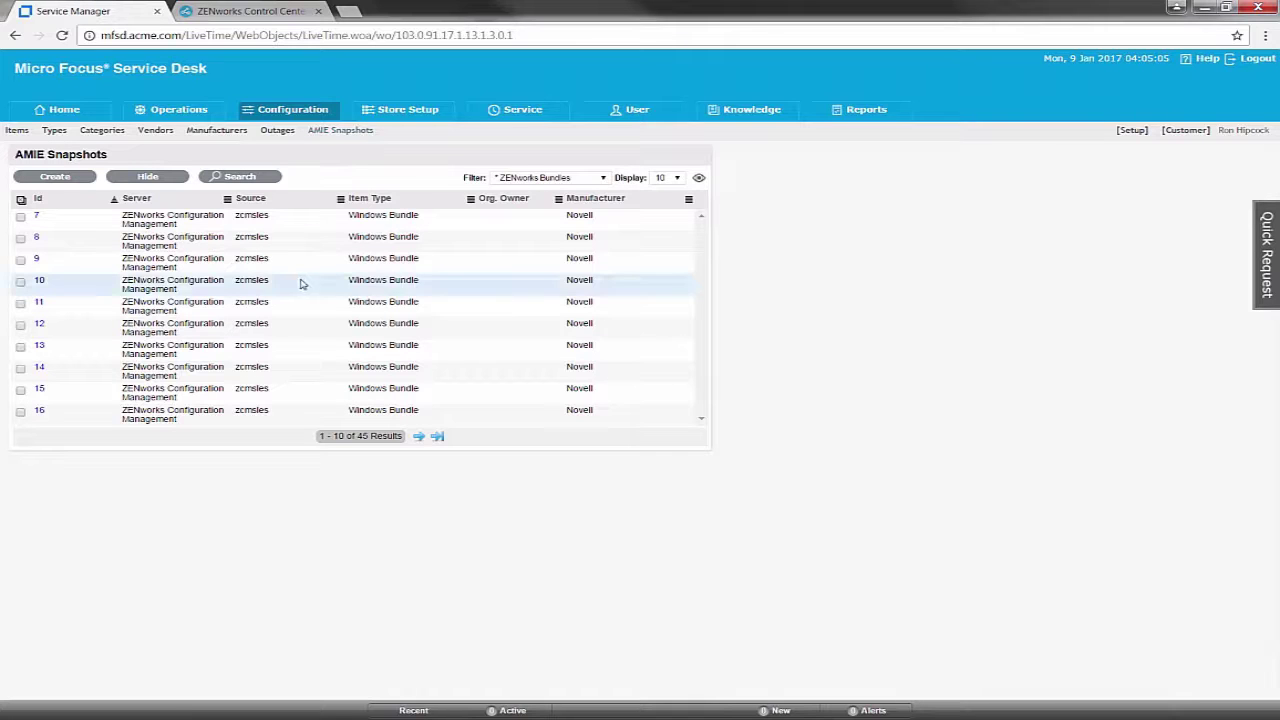
left_click(698, 180)
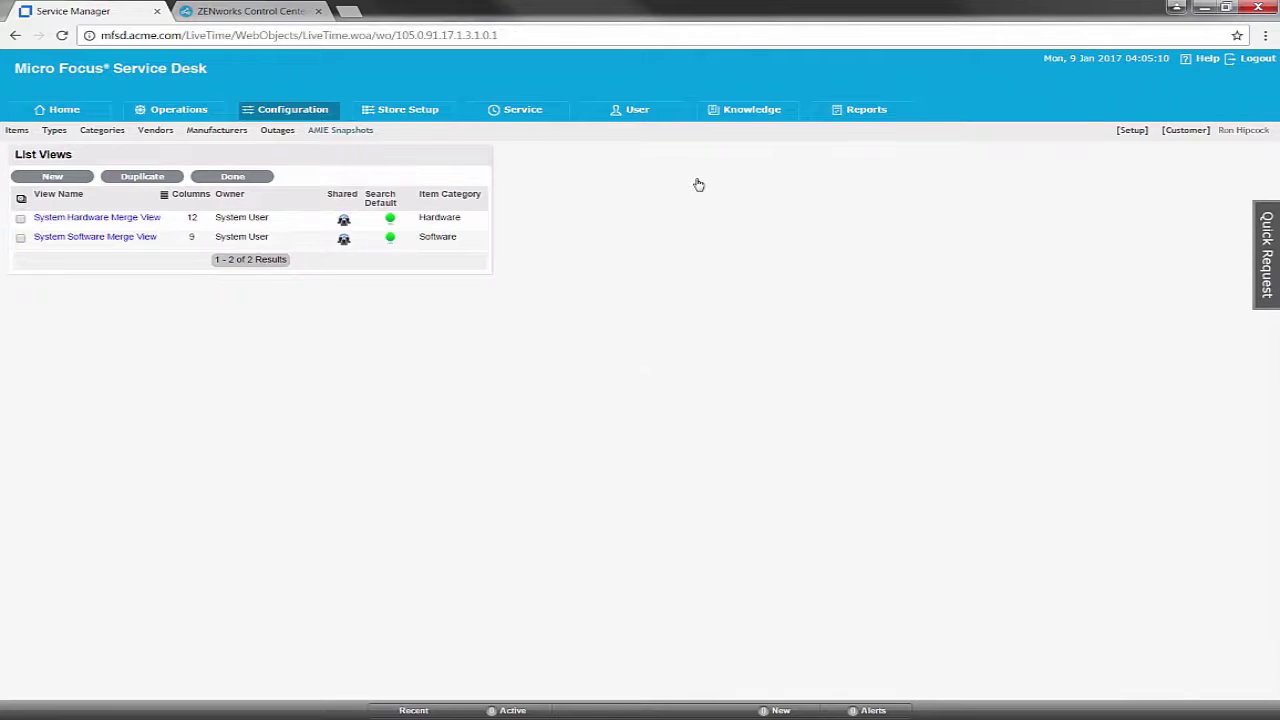
Start a new ZENworks Bundle list view named 'ZENworks Bundles', shared with the Supervisor role
left_click(46, 177)
left_click(155, 178)
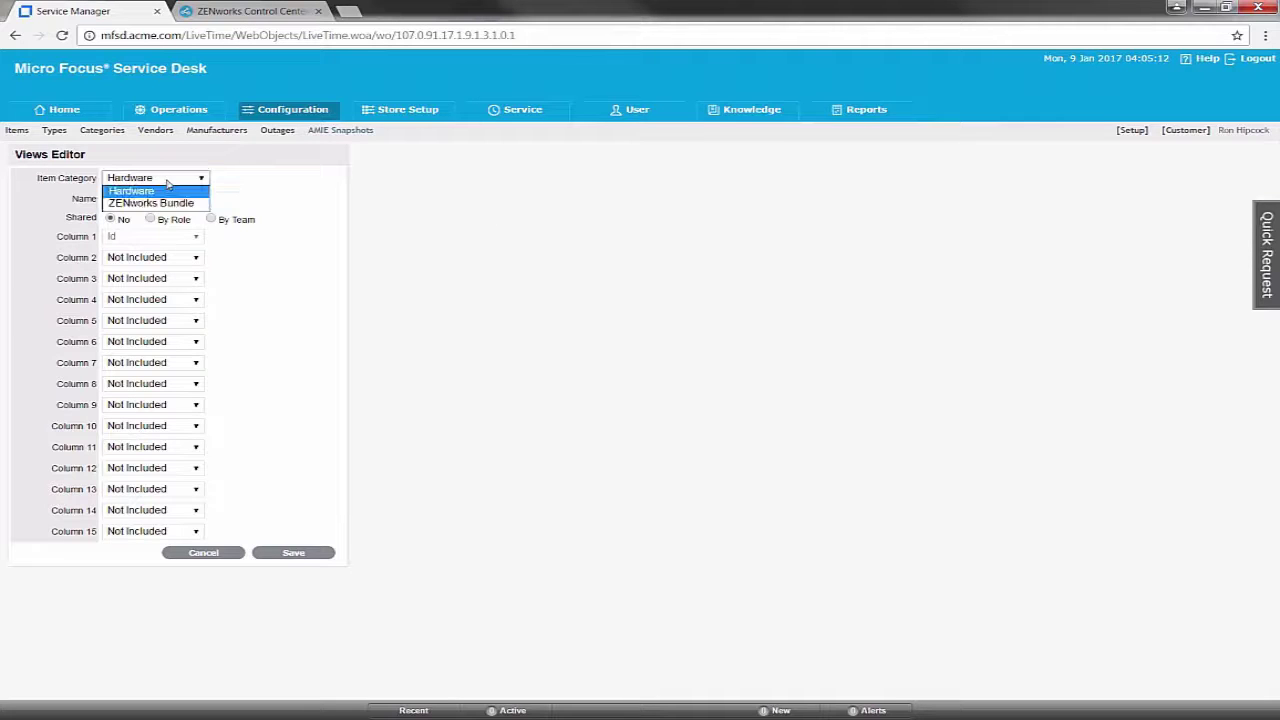
left_click(167, 204)
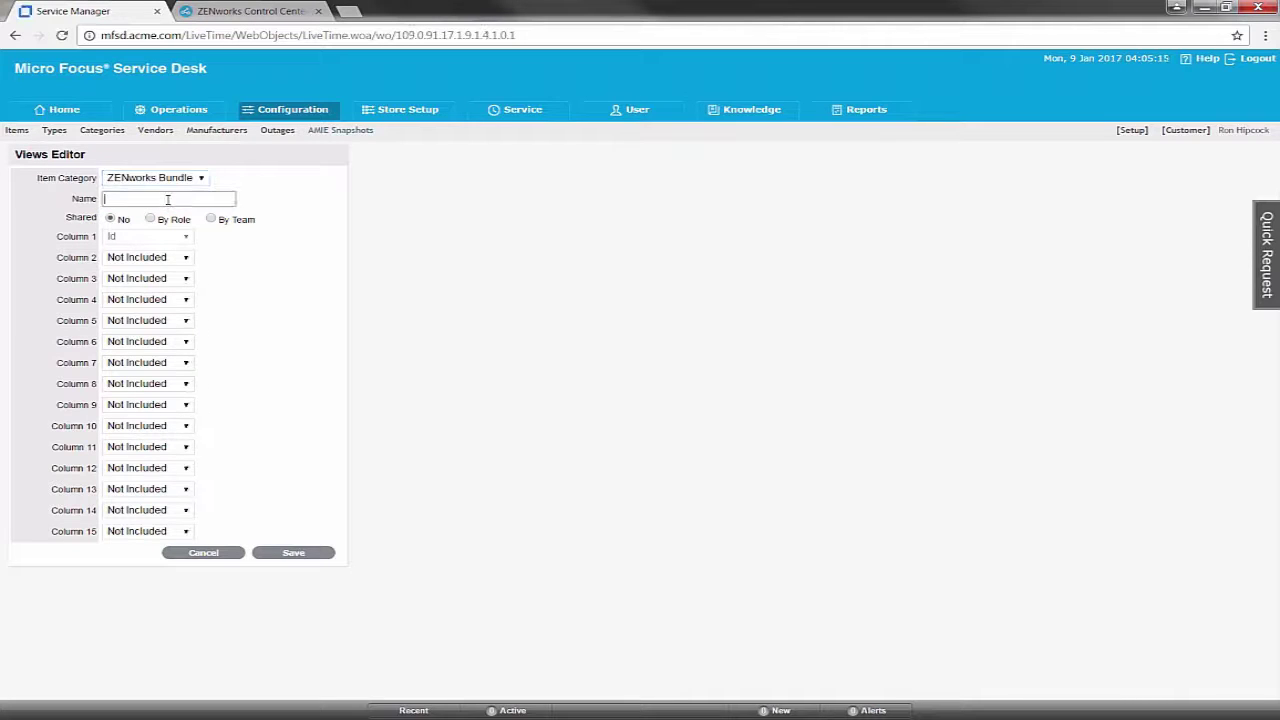
type("Z")
left_click(170, 215)
left_click(152, 219)
left_click(109, 236)
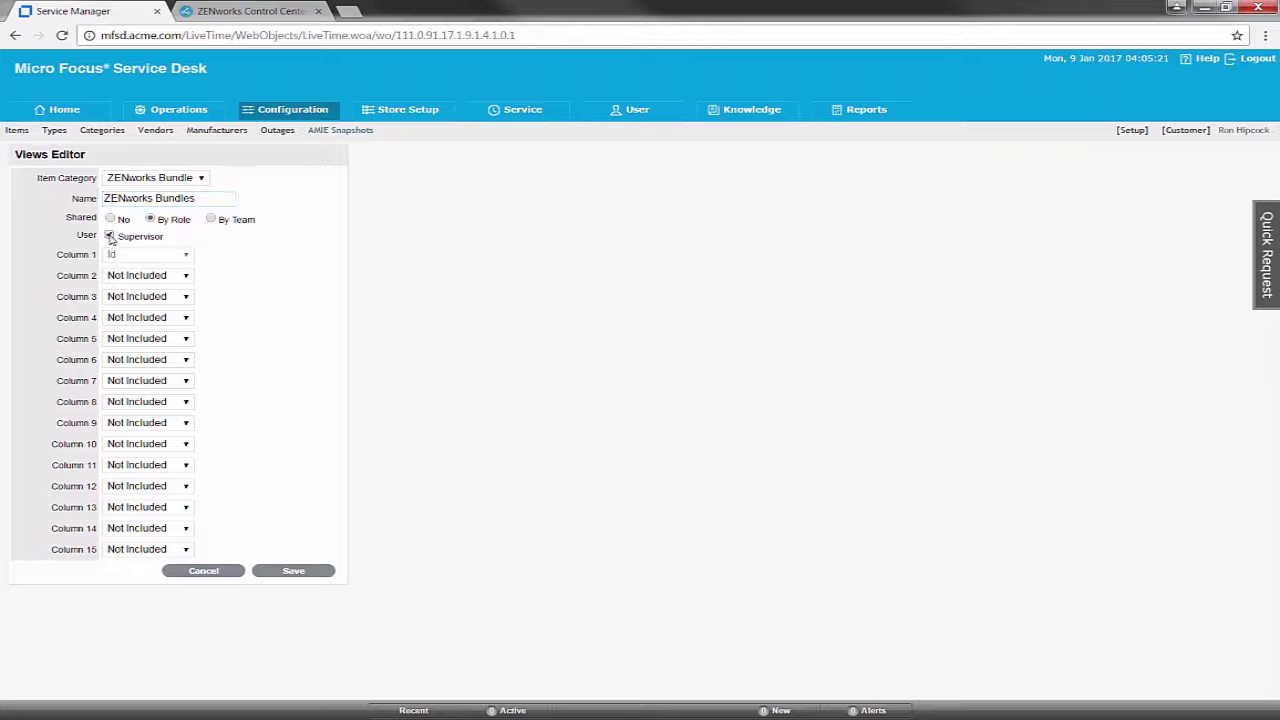
Set columns 2–6 to Bundle Name, Item Type, Manufacturer, Bundle GUID and Assigned Item
left_click(186, 277)
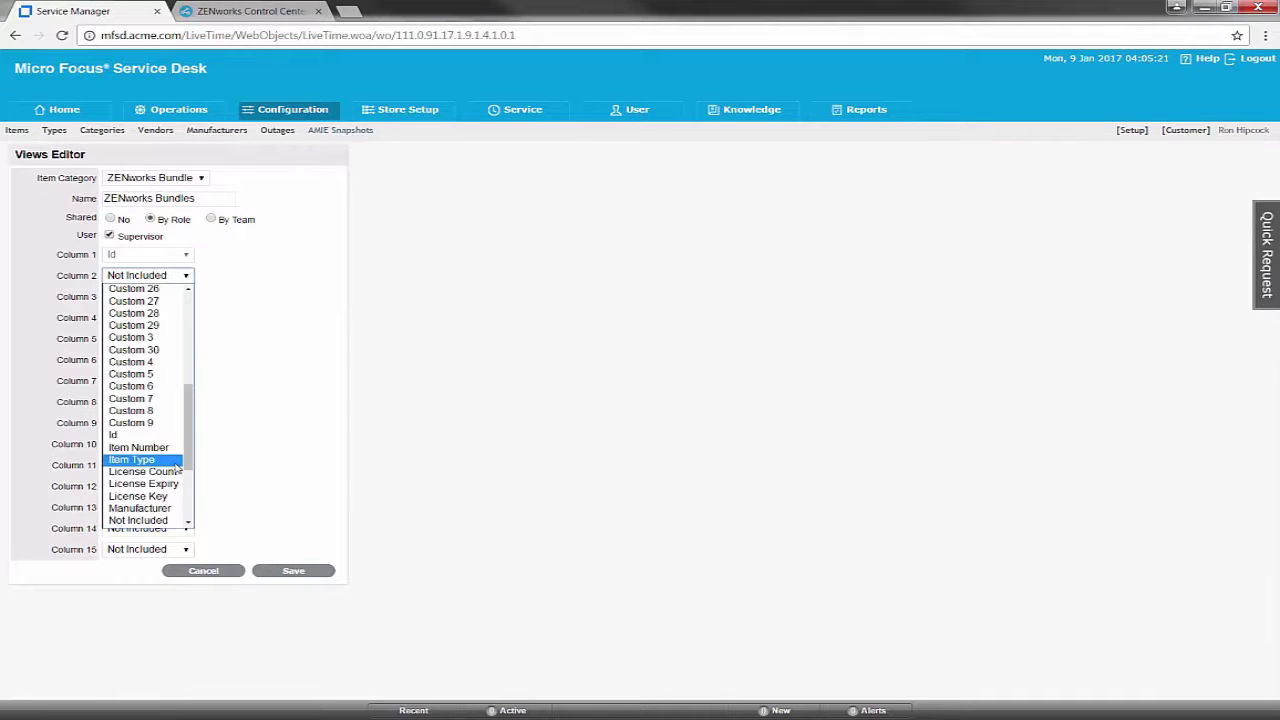
left_click_drag(188, 430, 188, 334)
left_click(170, 318)
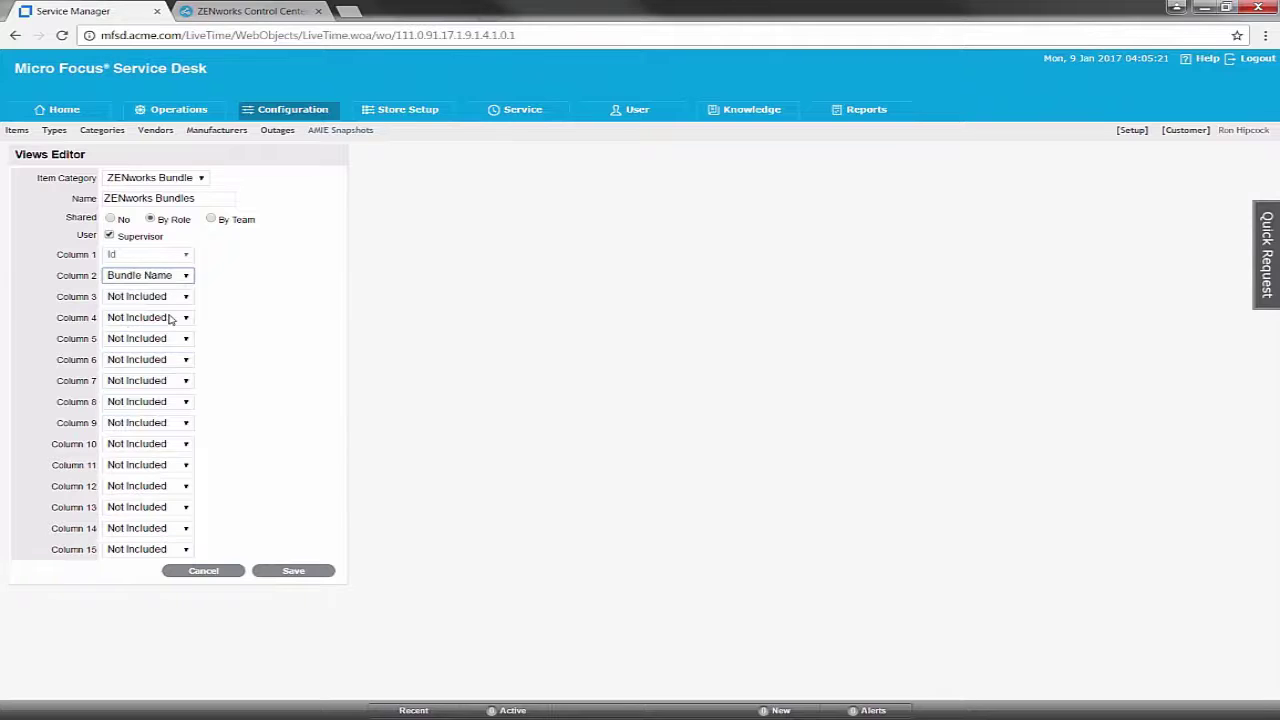
left_click(185, 298)
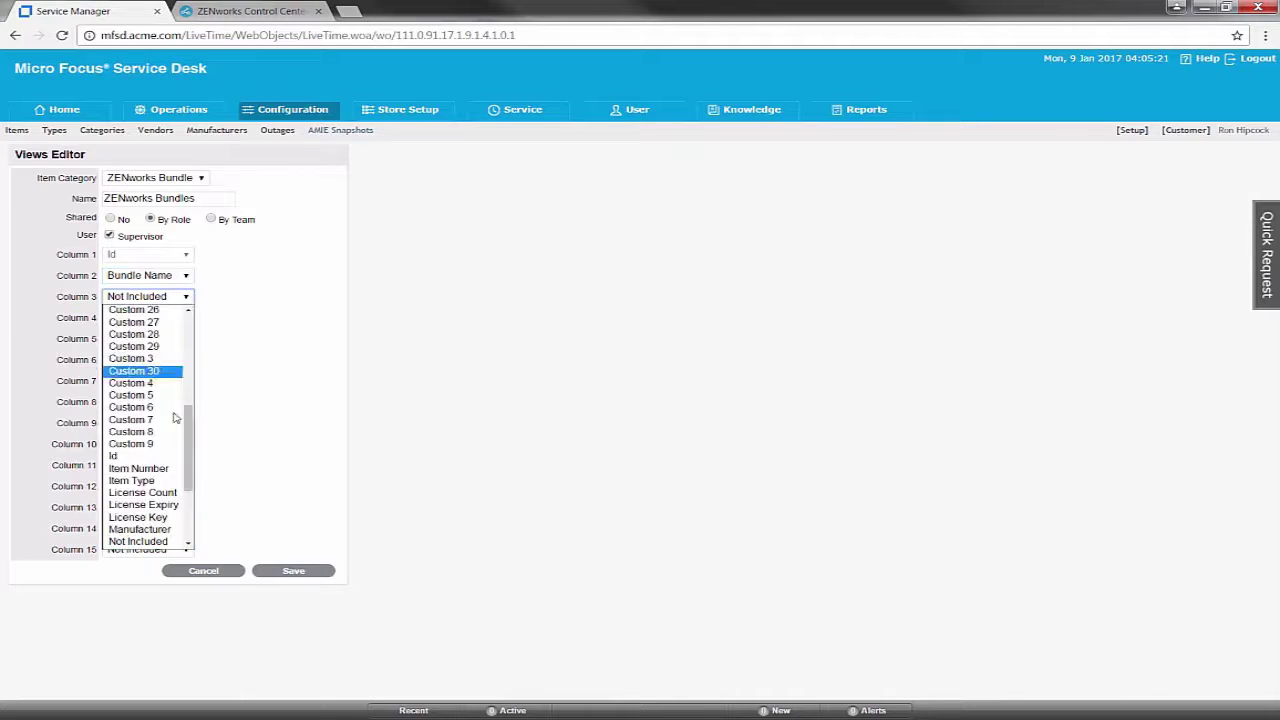
left_click(160, 485)
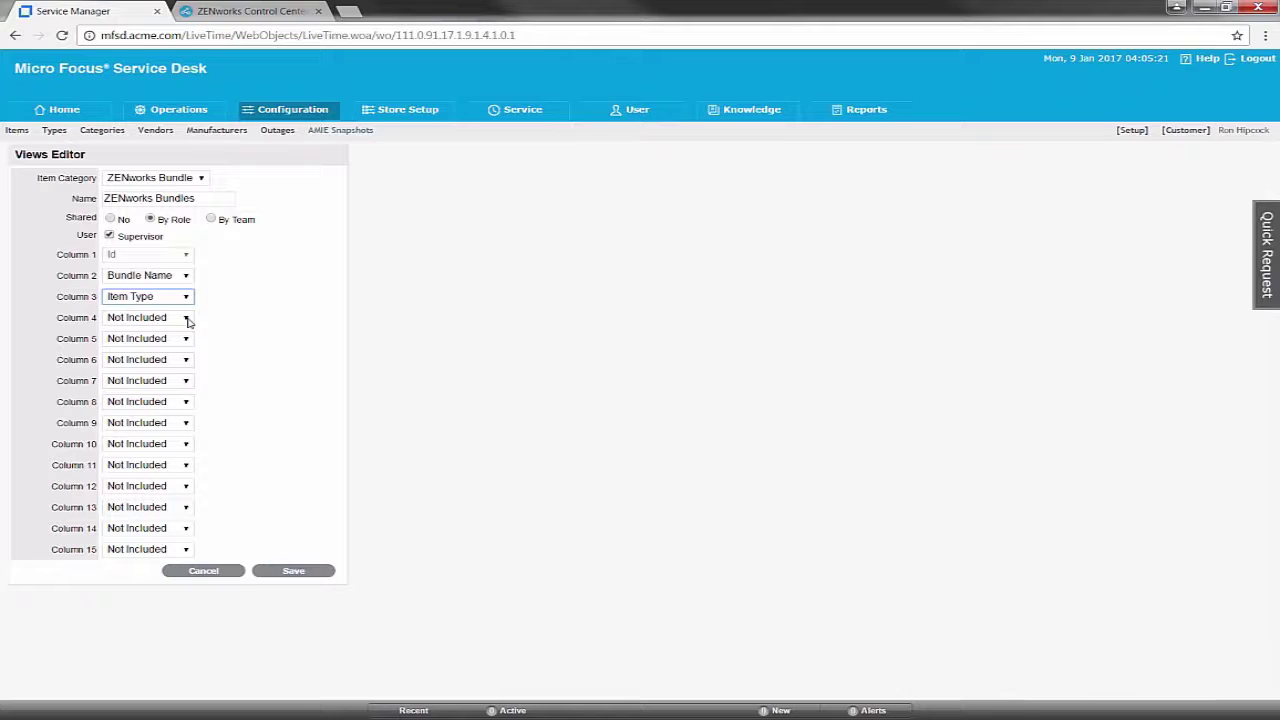
left_click(186, 318)
left_click(140, 552)
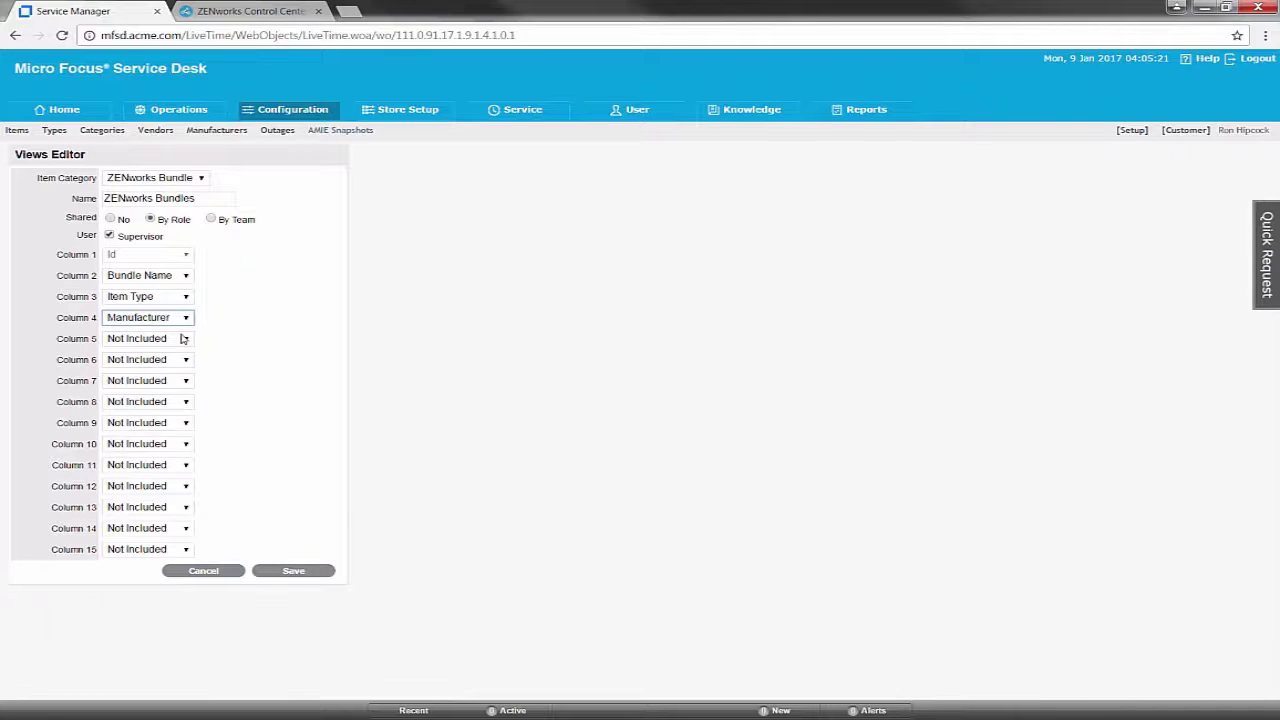
left_click(185, 339)
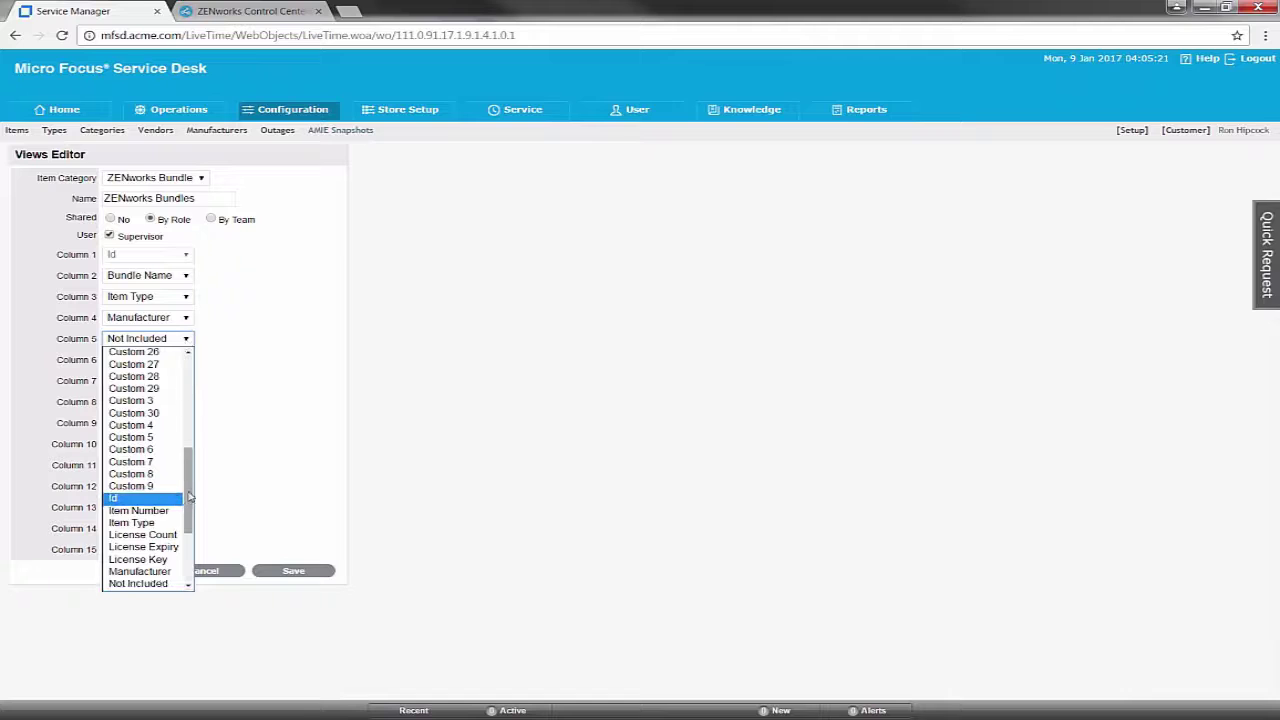
left_click_drag(190, 484, 186, 362)
left_click(182, 363)
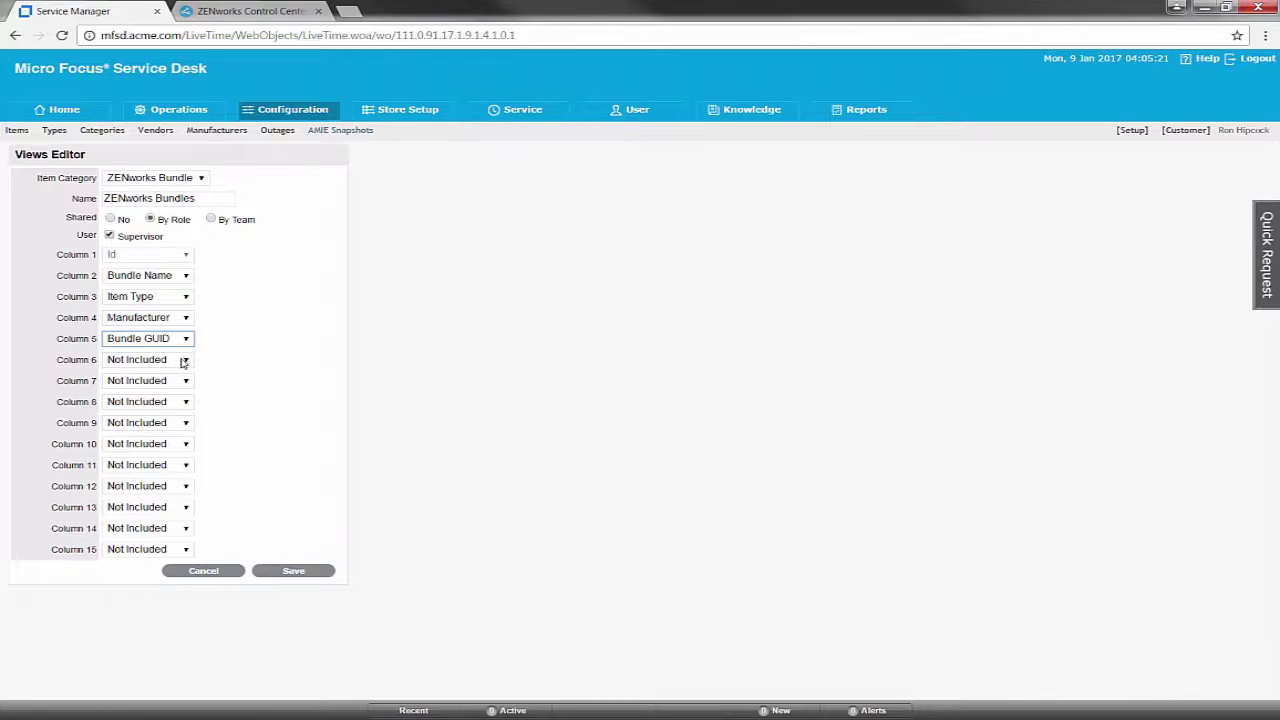
left_click(184, 362)
scroll(140, 480, "up", 10)
left_click(140, 368)
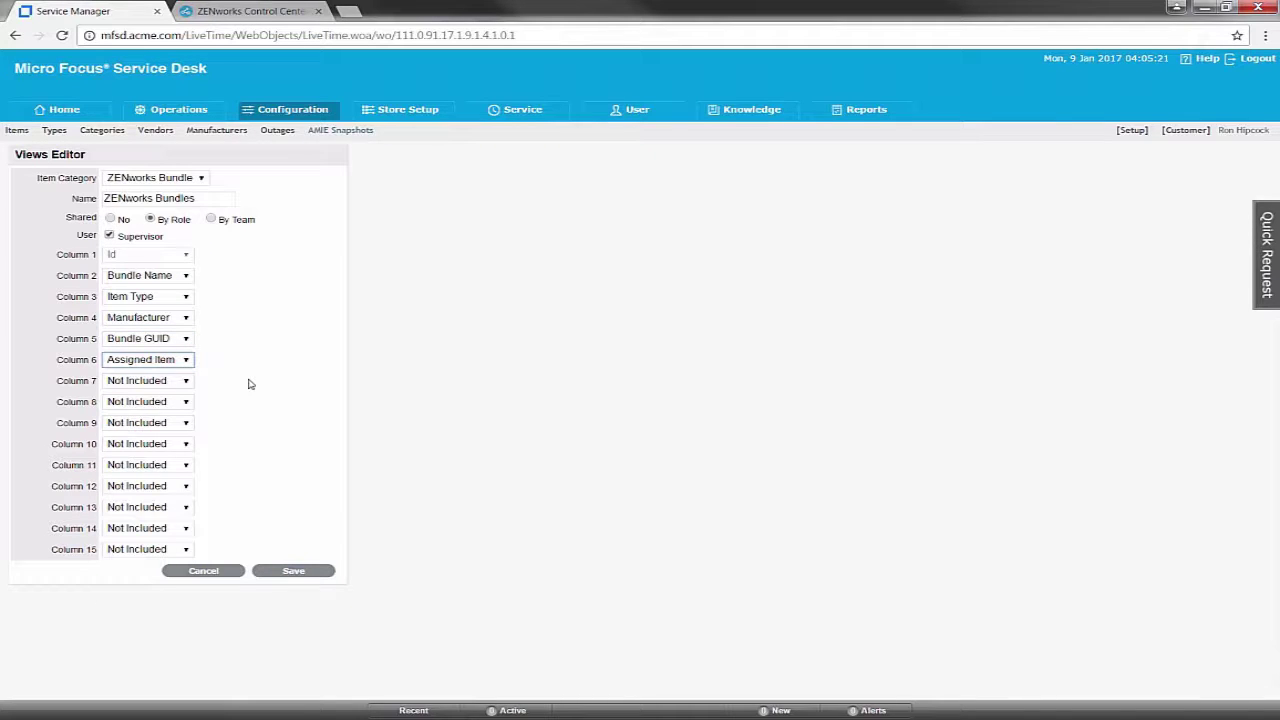
Save the ZENworks Bundles list view and open the saved snapshot filters for editing
left_click(300, 571)
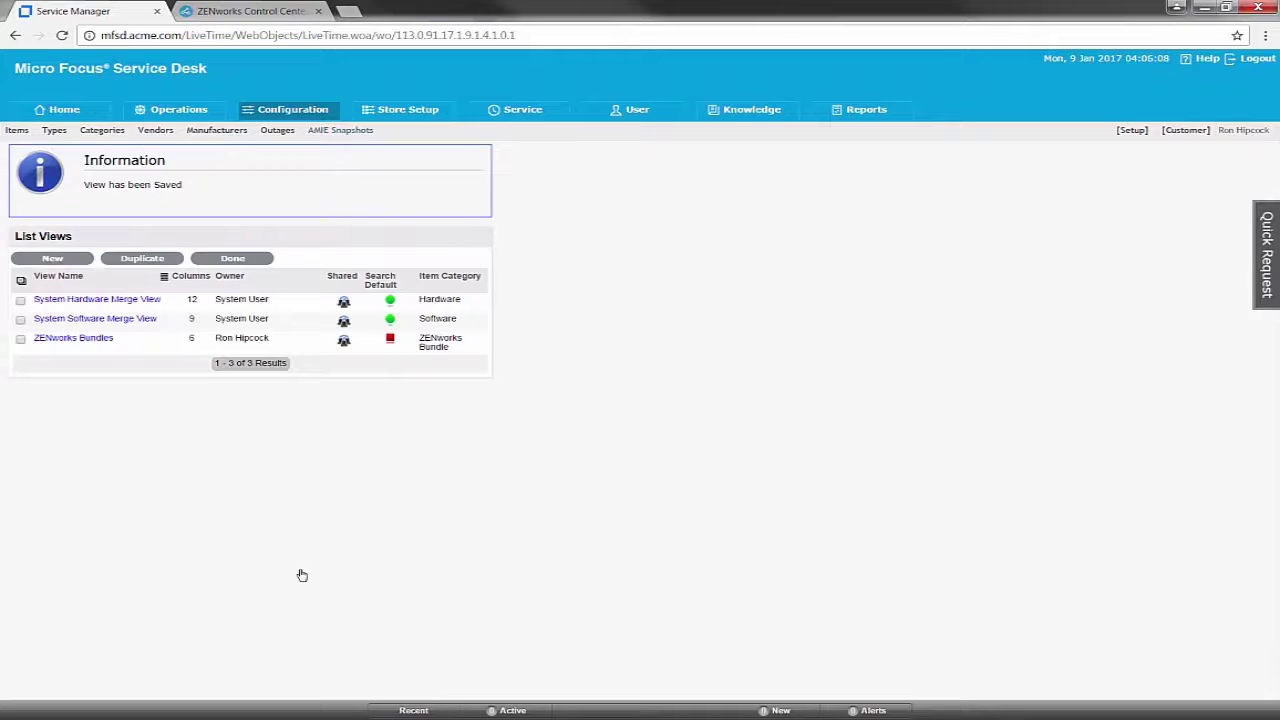
left_click(232, 259)
left_click(603, 177)
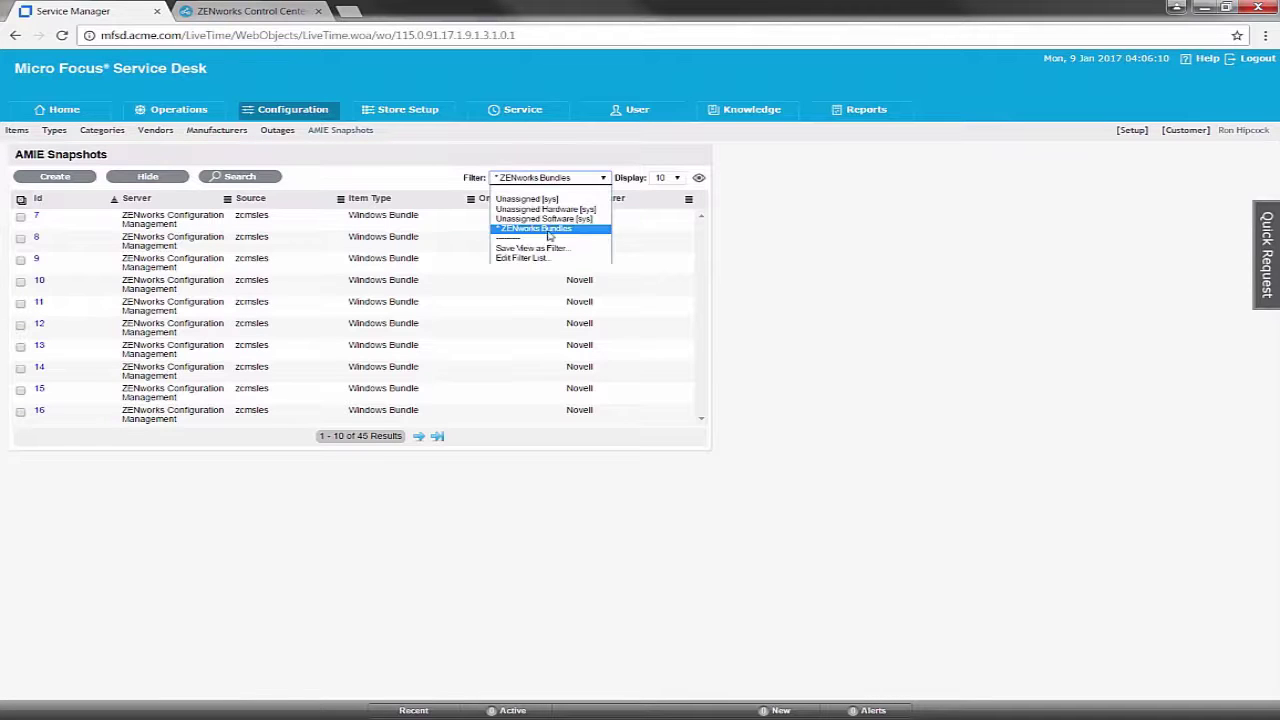
left_click(541, 259)
Attach the ZENworks Bundles list view to the ZENworks Bundles filter, save it, and apply the filter
left_click(50, 214)
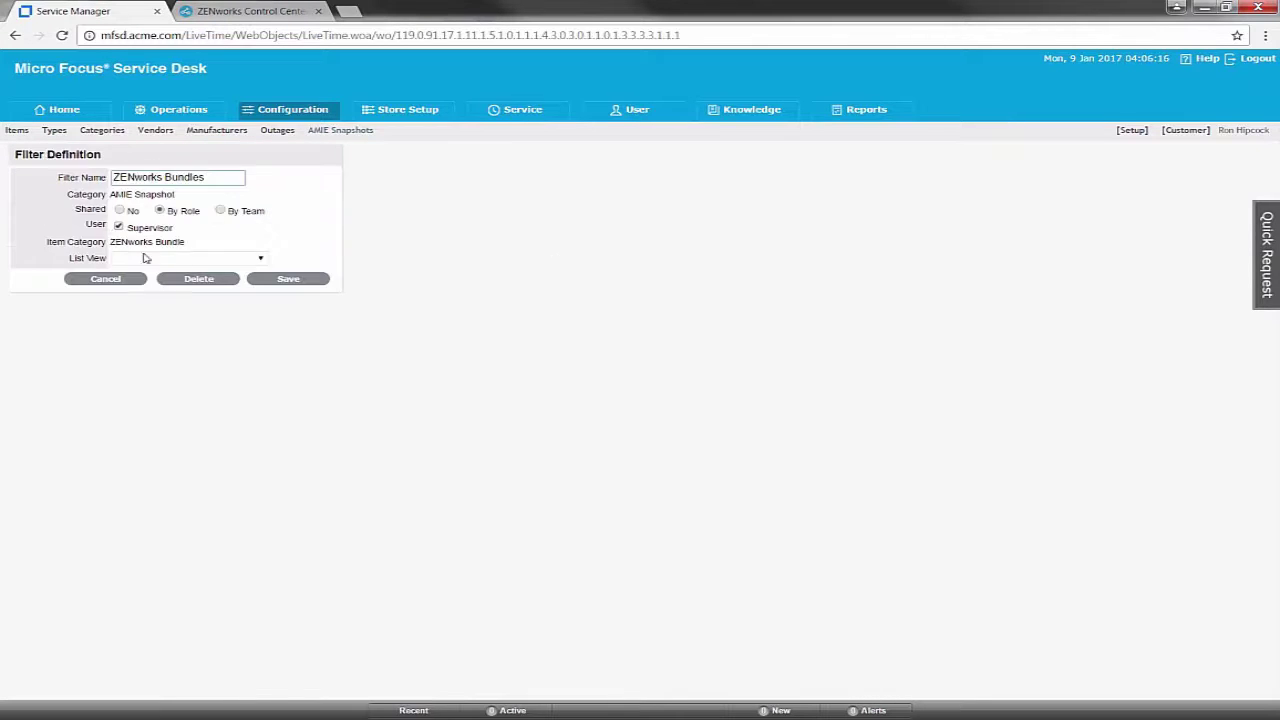
left_click(218, 260)
left_click(190, 280)
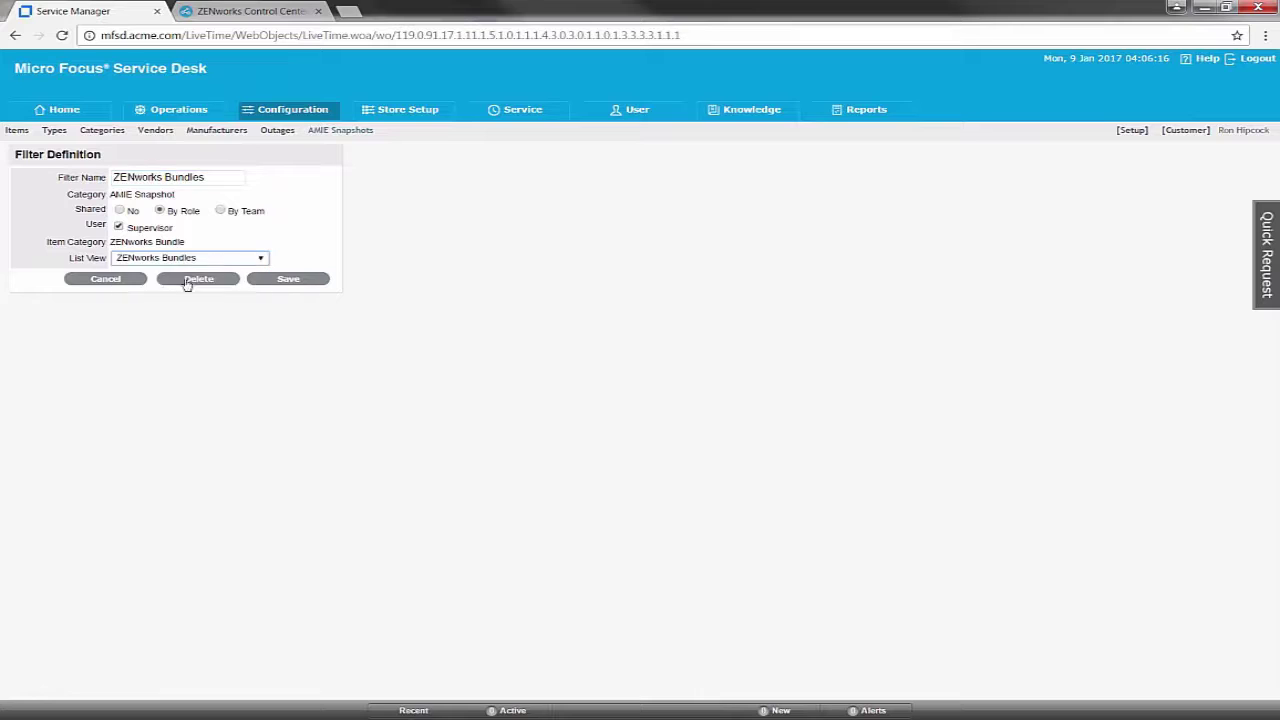
left_click(300, 280)
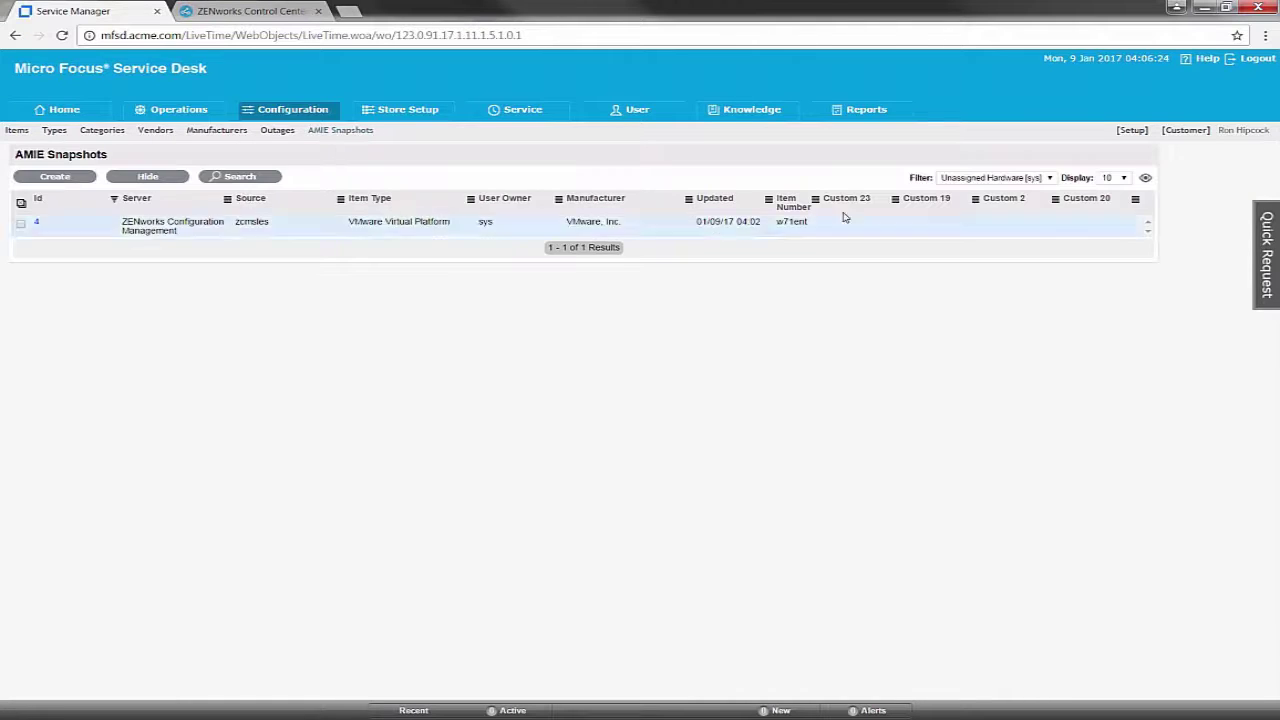
left_click(1050, 178)
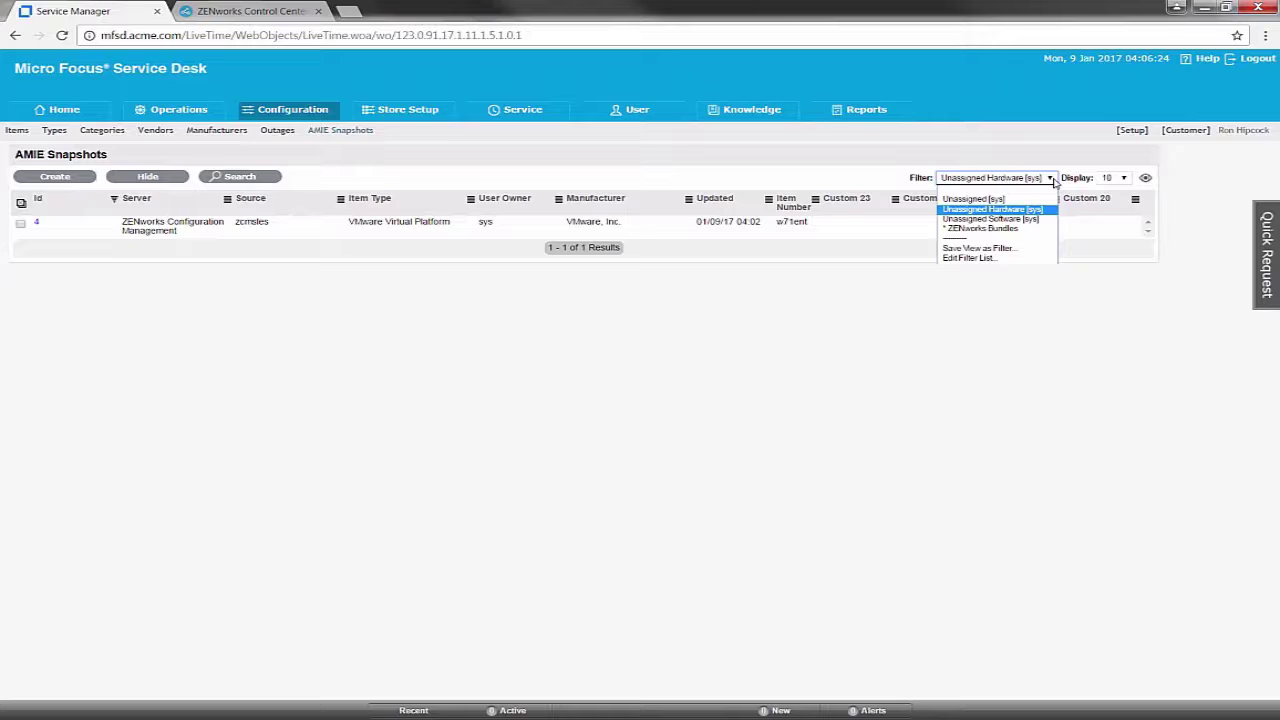
left_click(1030, 228)
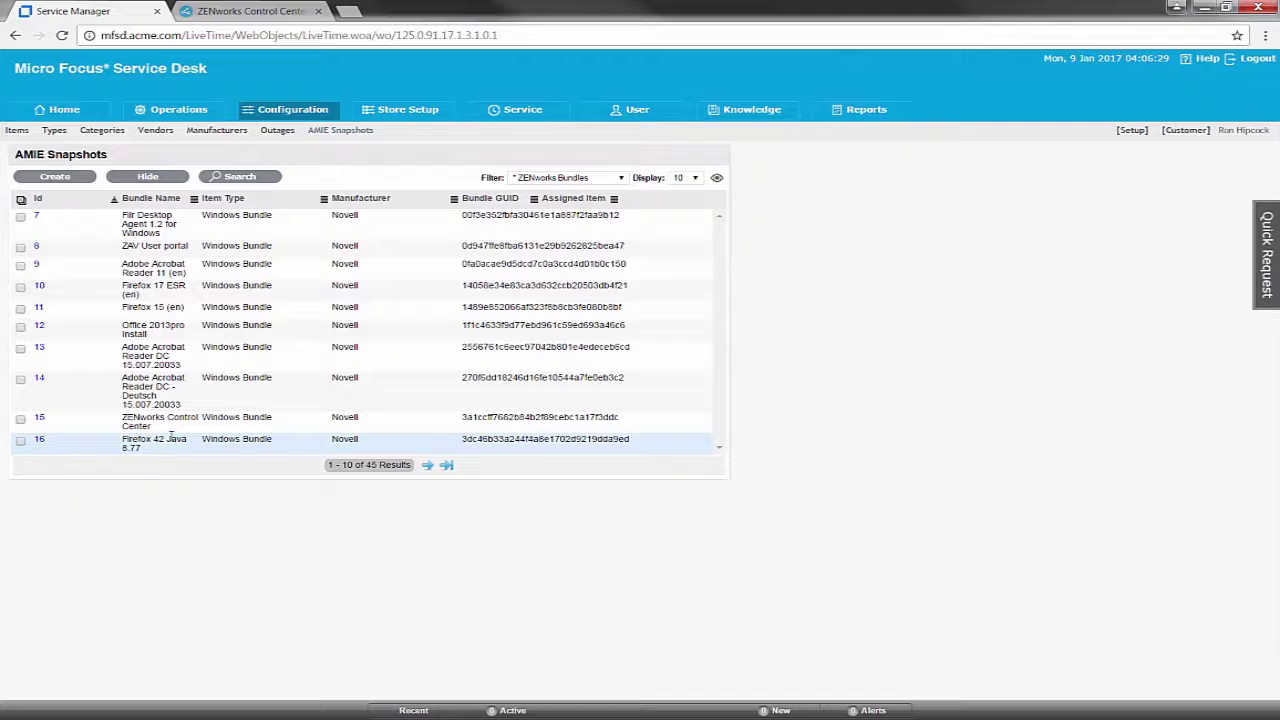
left_click(239, 12)
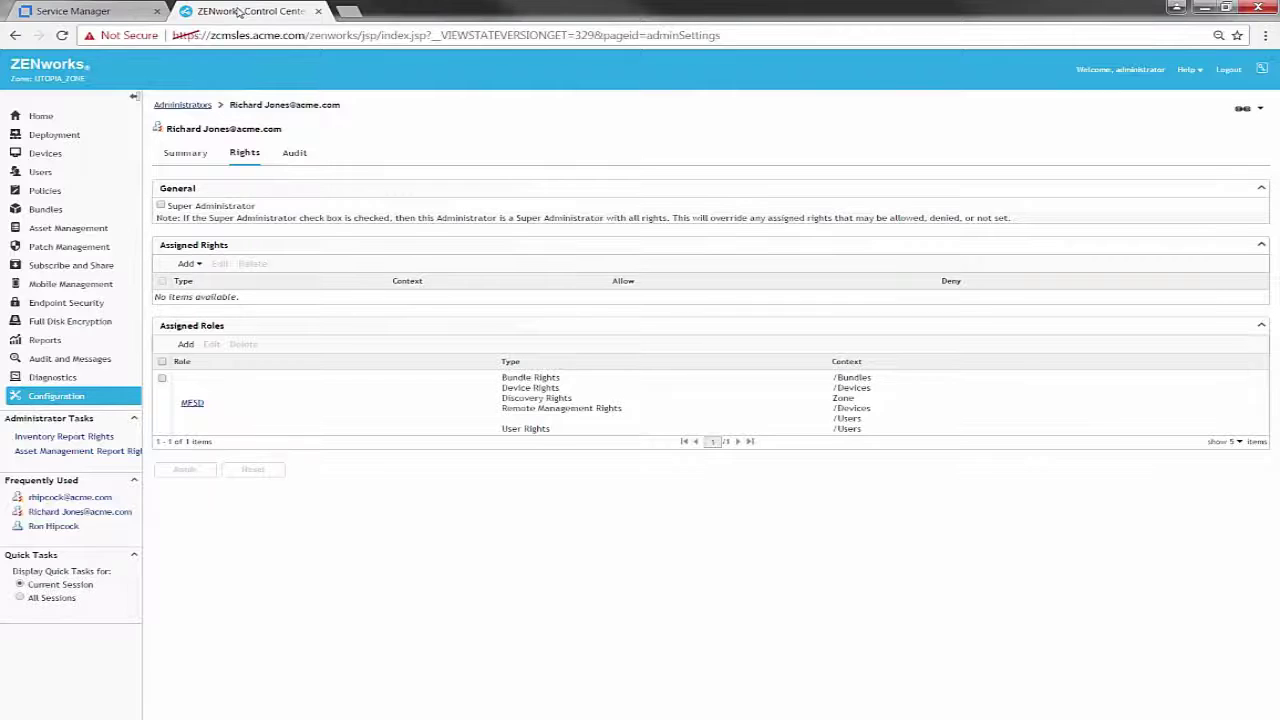
Browse the ZENworks WINDOWS > FREE TOOLS bundle folder, then return to the Service Desk snapshot list
left_click(44, 211)
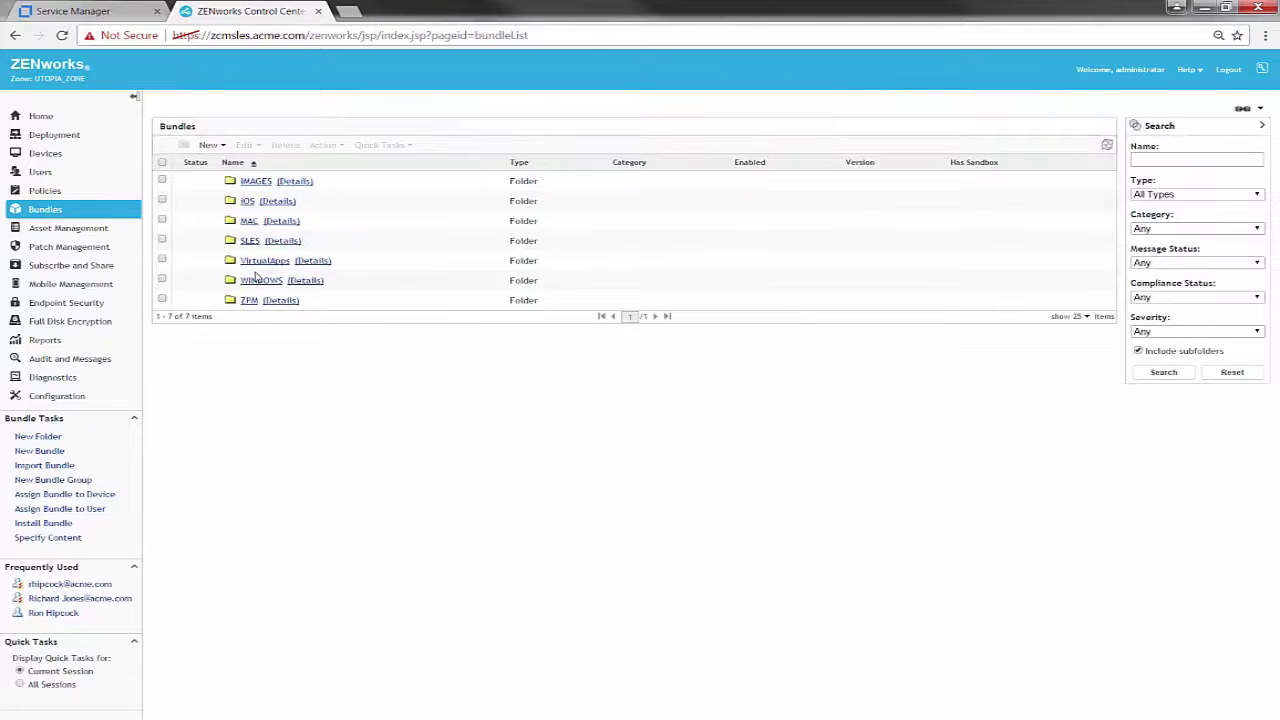
left_click(262, 281)
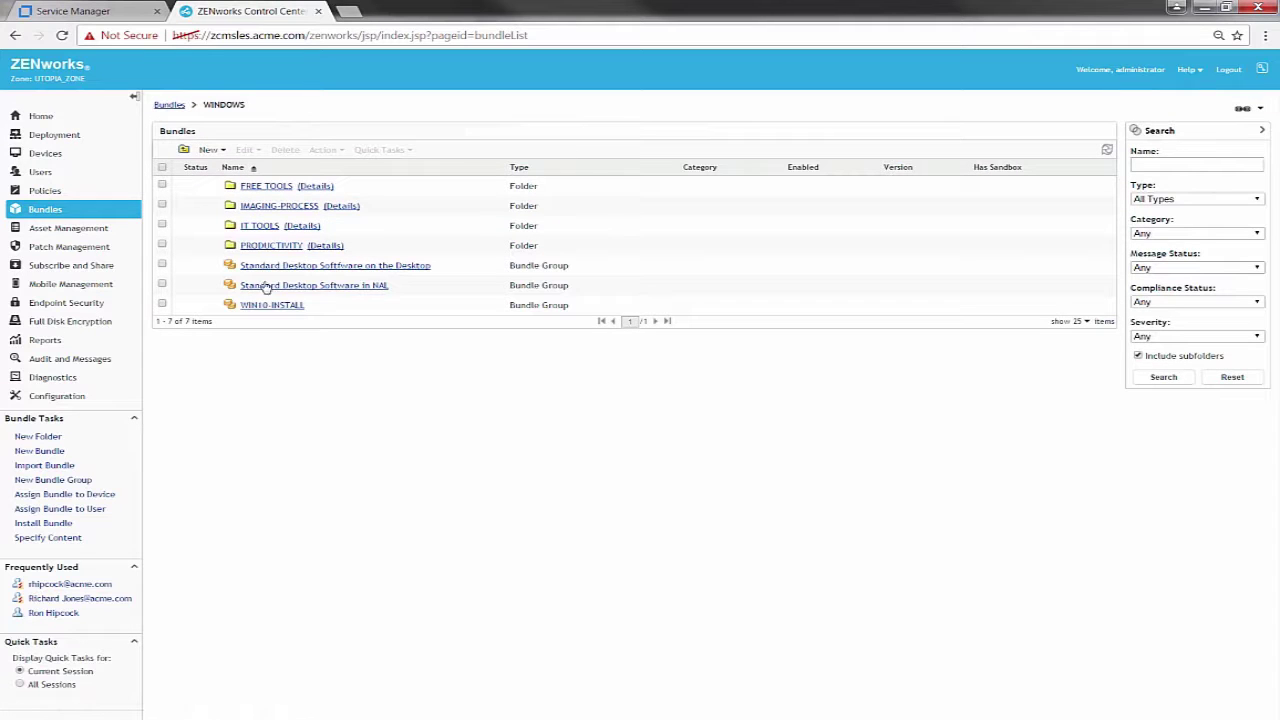
left_click(274, 188)
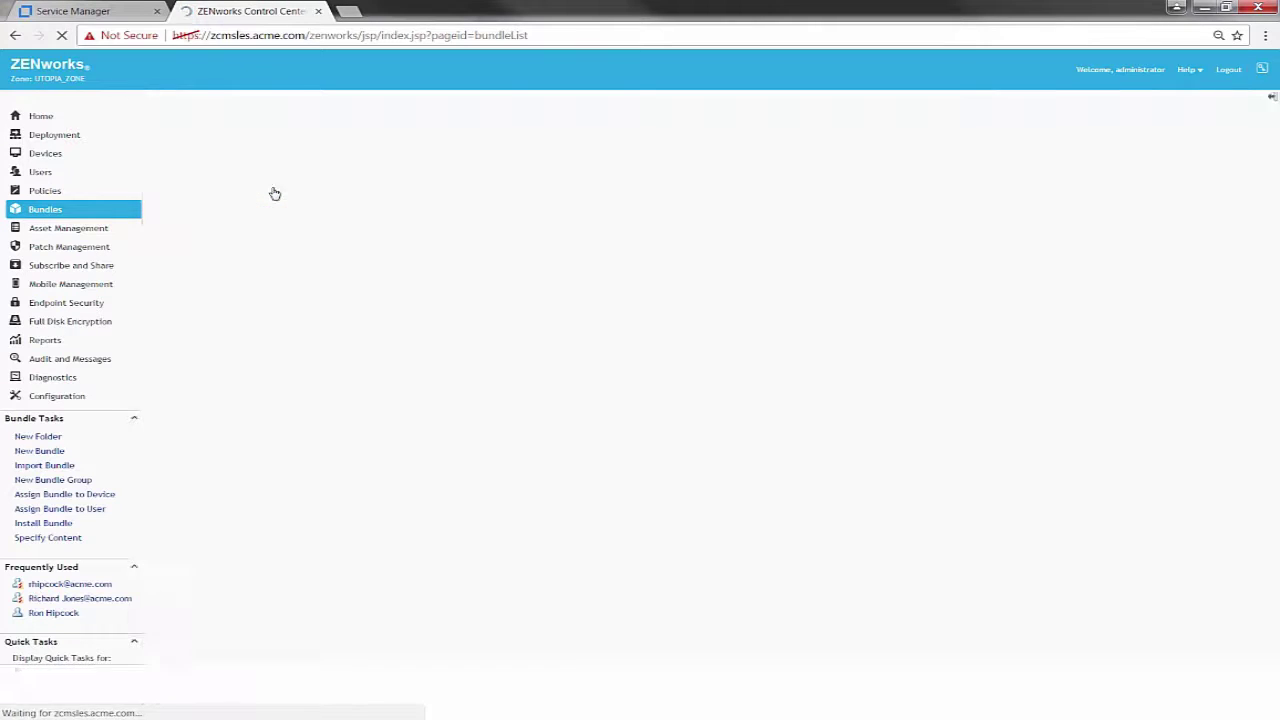
left_click(116, 14)
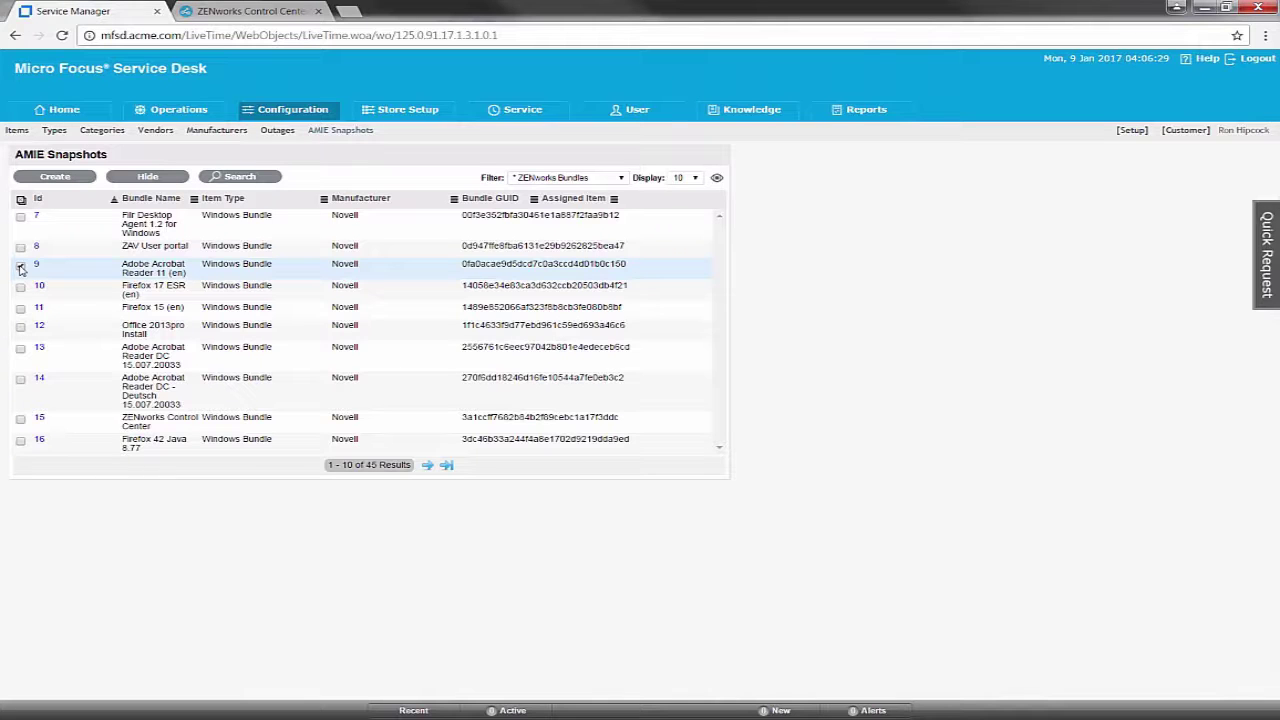
Mark bundle snapshots across several pages, including Adobe Acrobat Reader 11 (en), and create Service Desk items from them
left_click(20, 267)
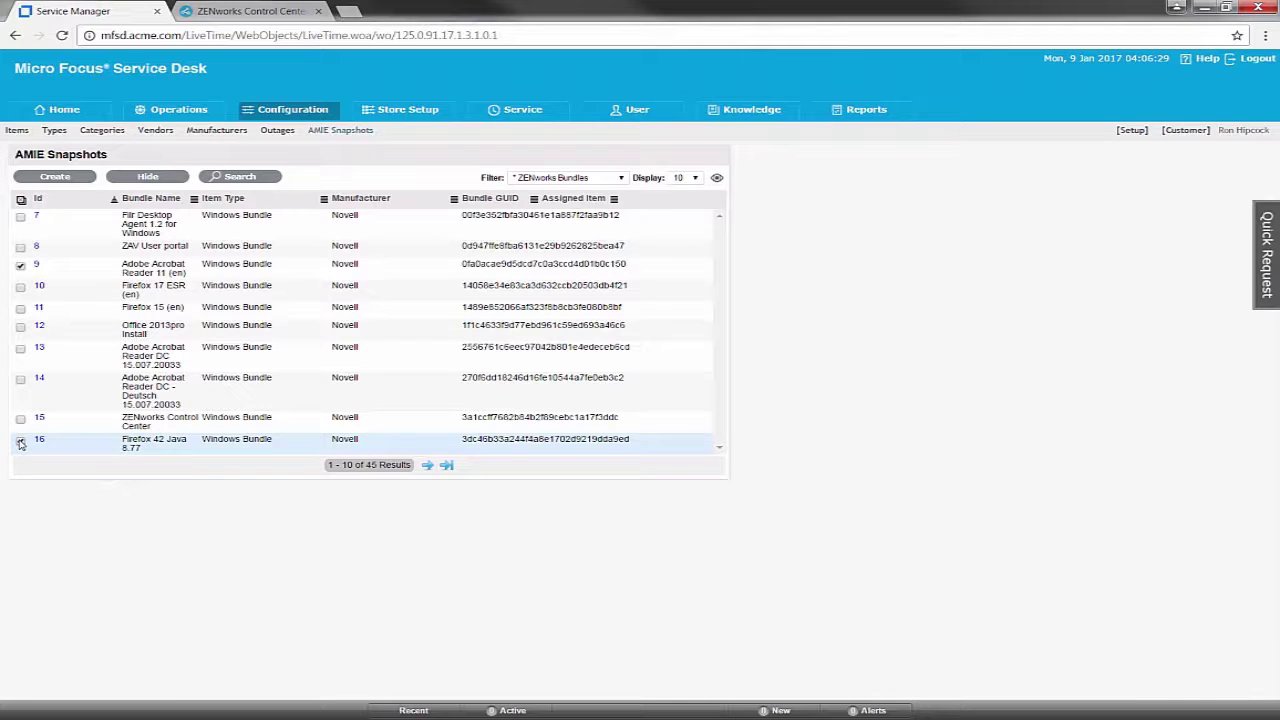
left_click(427, 465)
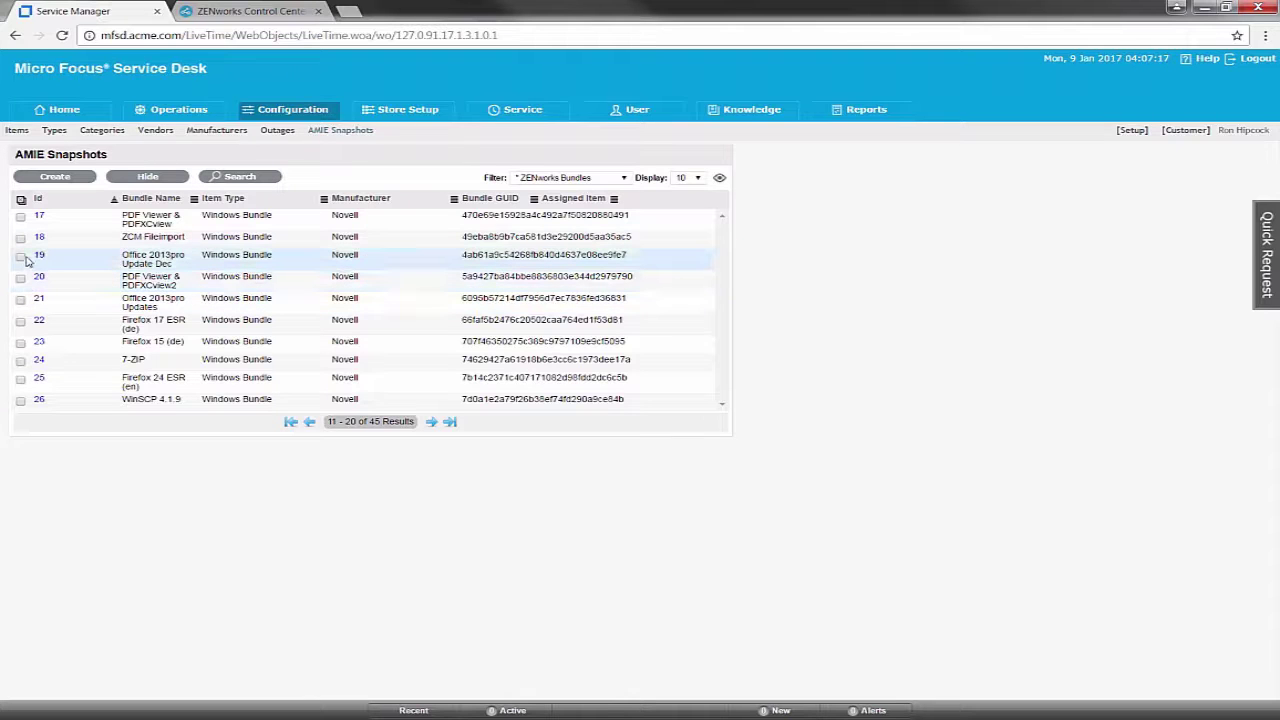
left_click(20, 361)
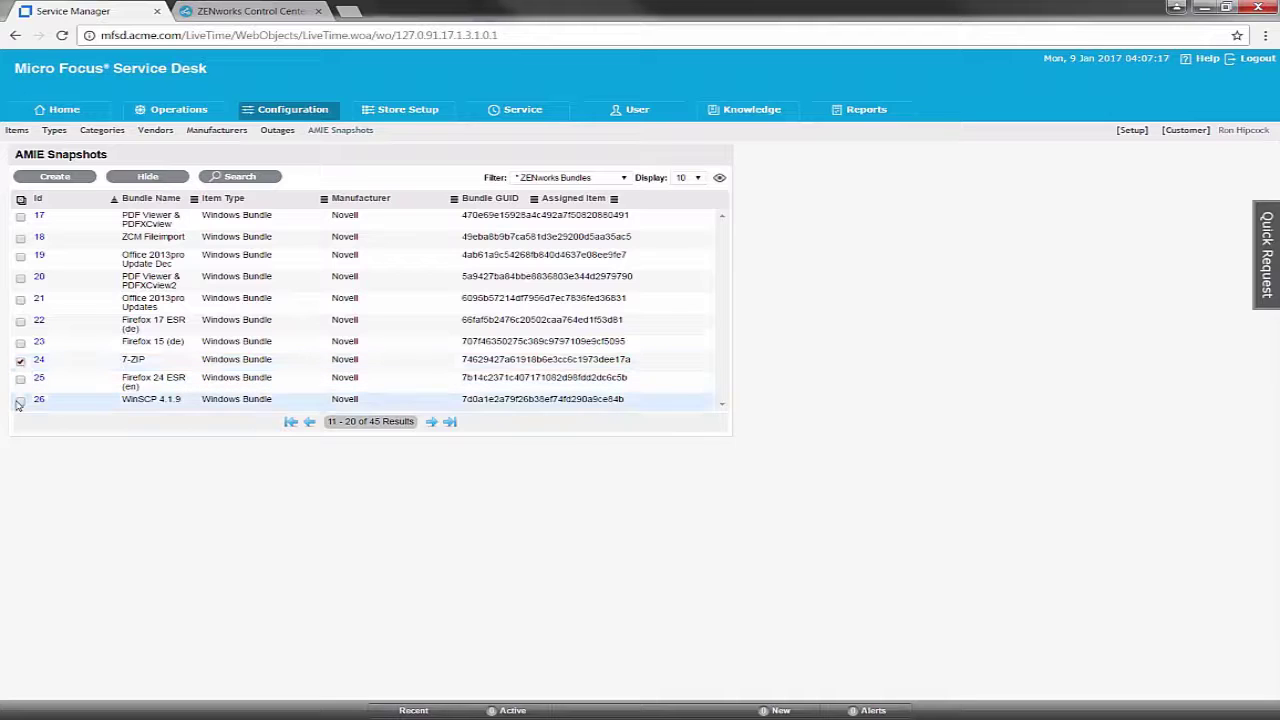
left_click(431, 421)
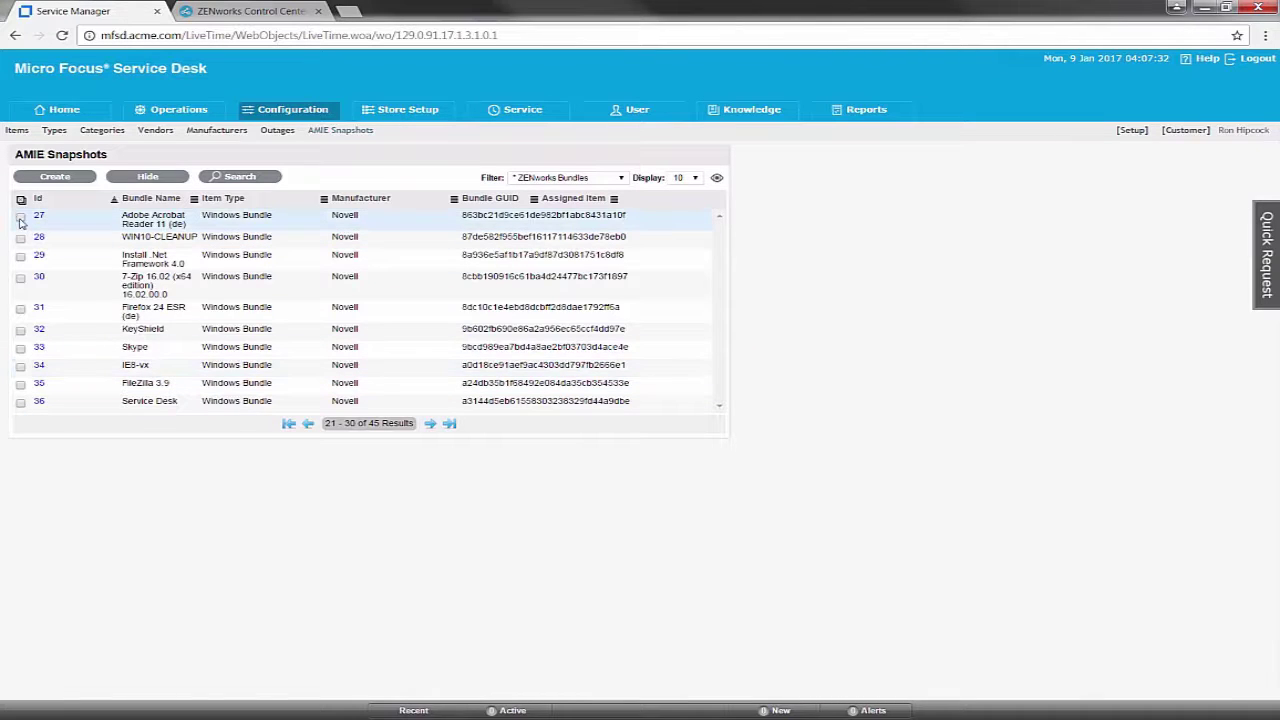
left_click(430, 423)
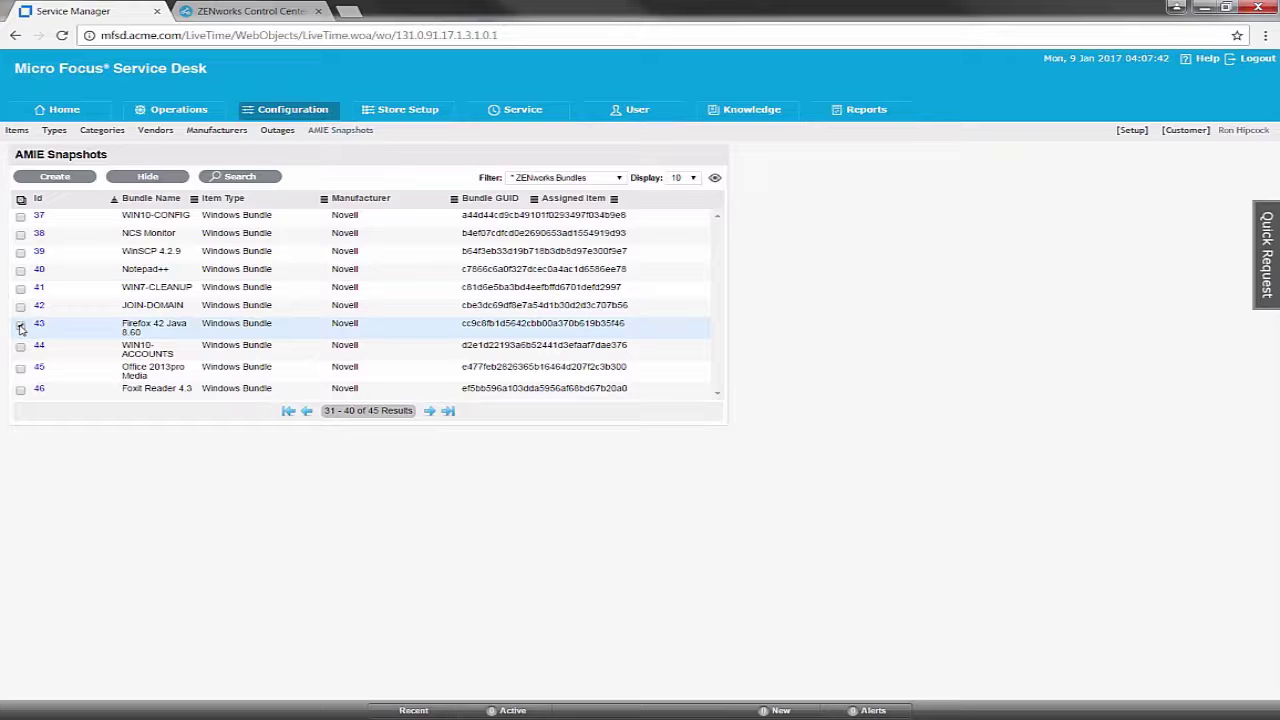
left_click(21, 326)
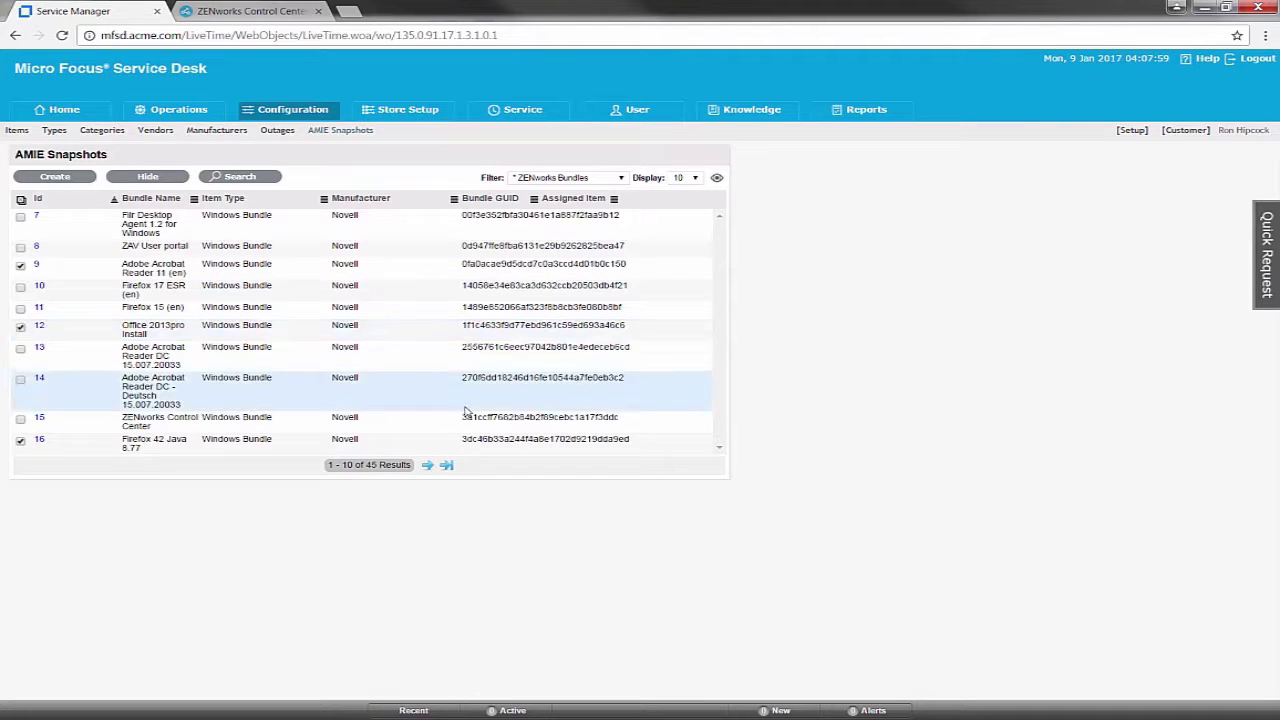
left_click(58, 180)
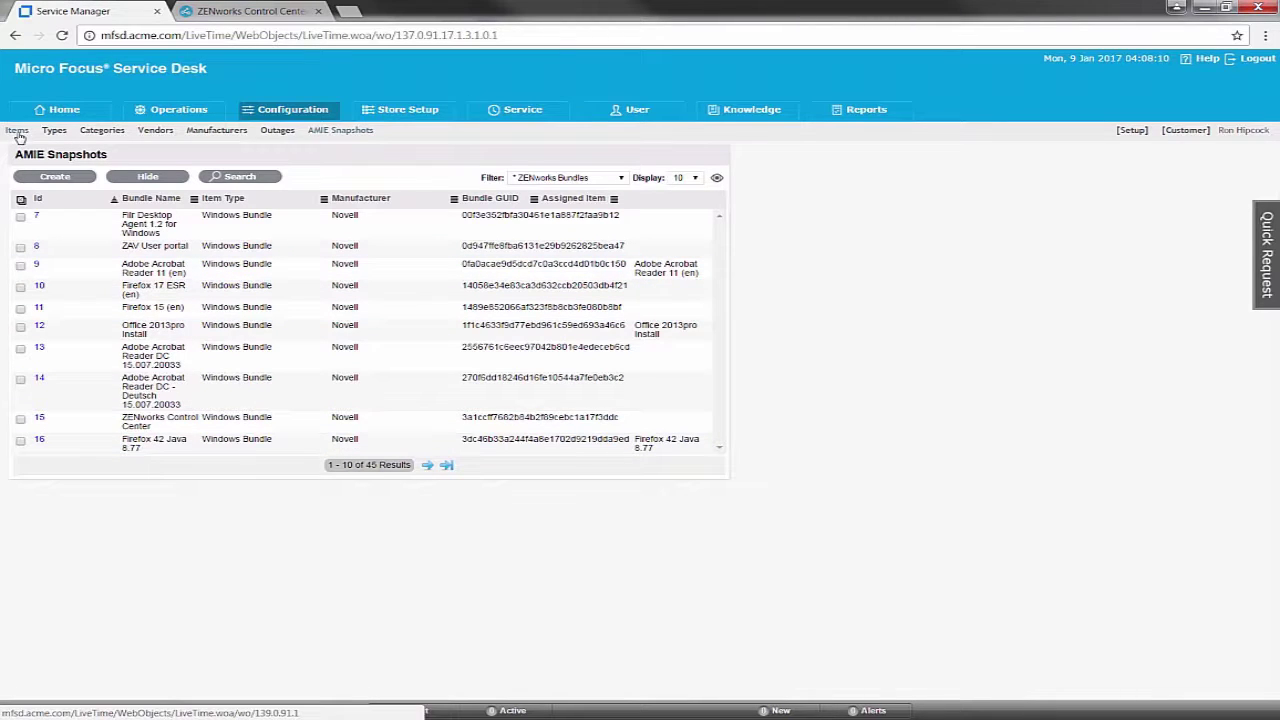
Search Items by the ZENworks Bundle category, giving 11 results, and start saving the view as a filter
left_click(17, 132)
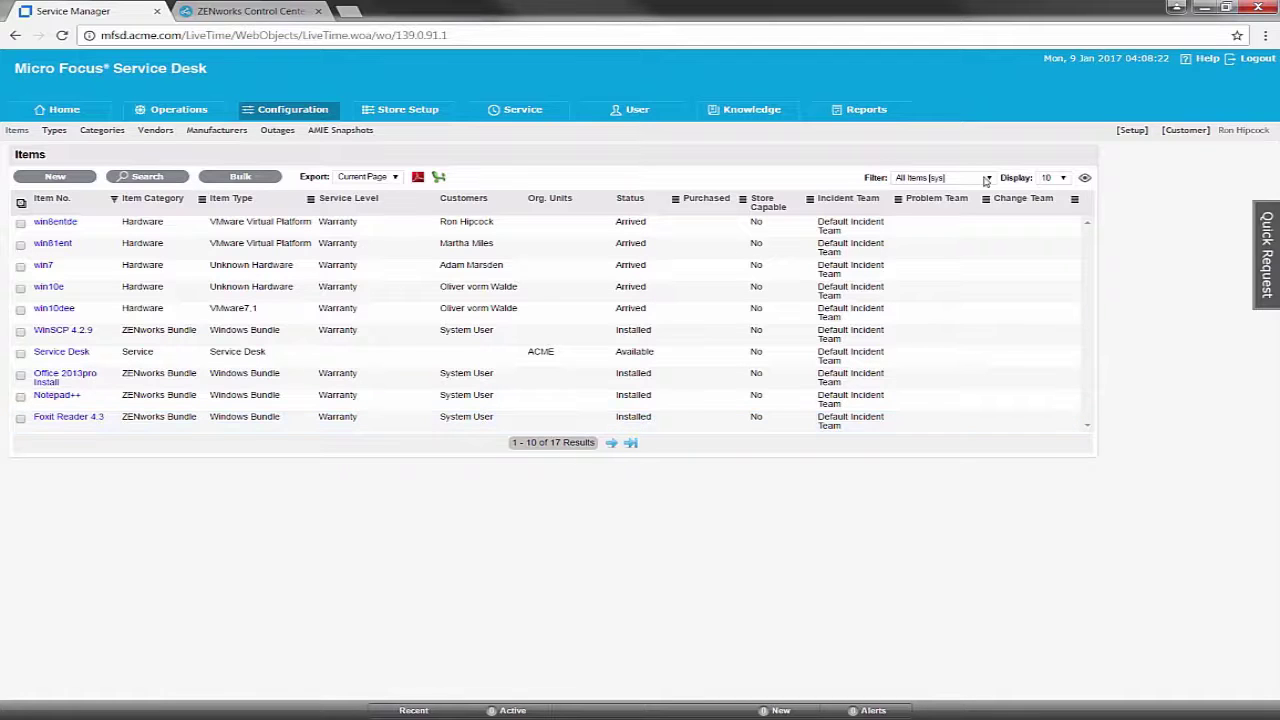
left_click(174, 185)
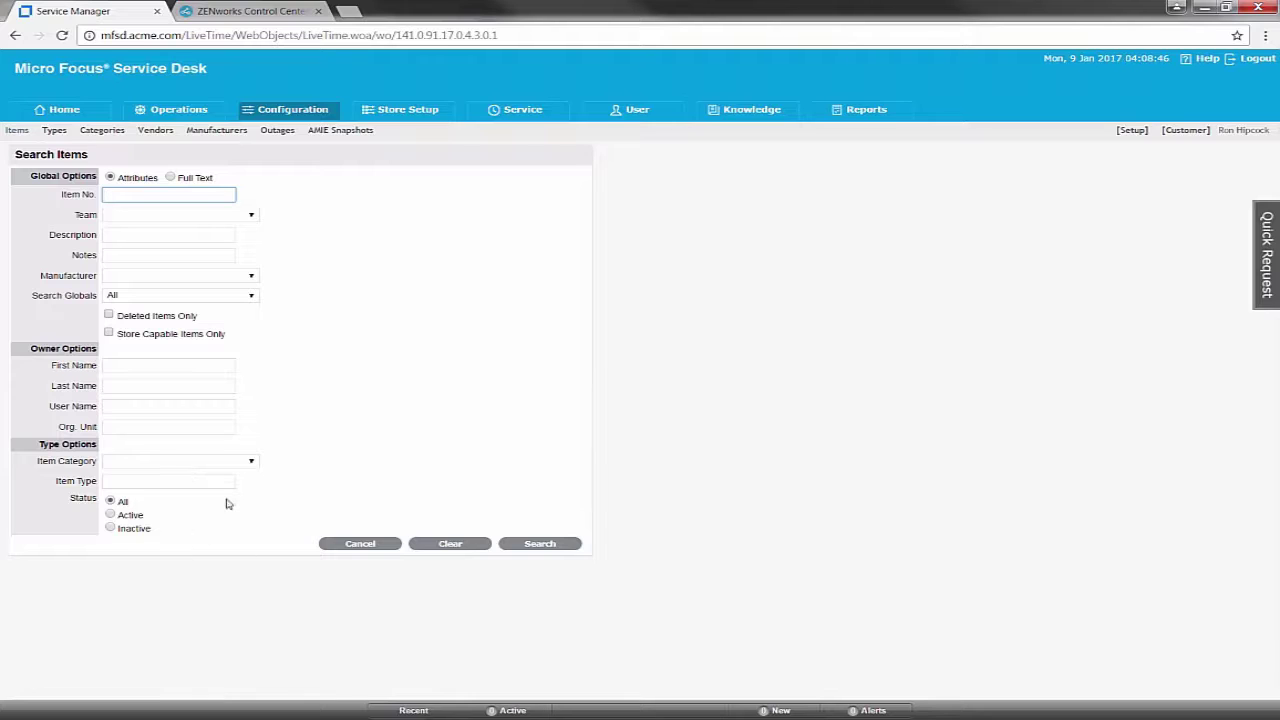
left_click(251, 461)
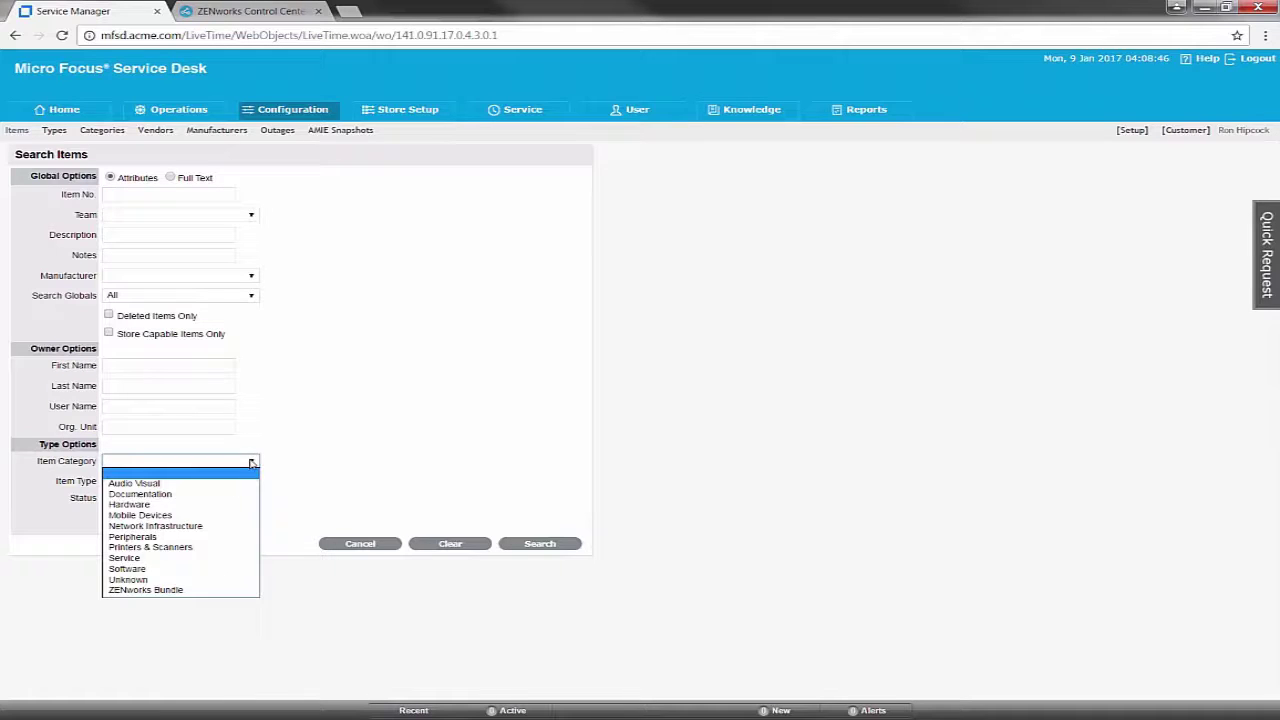
left_click(187, 591)
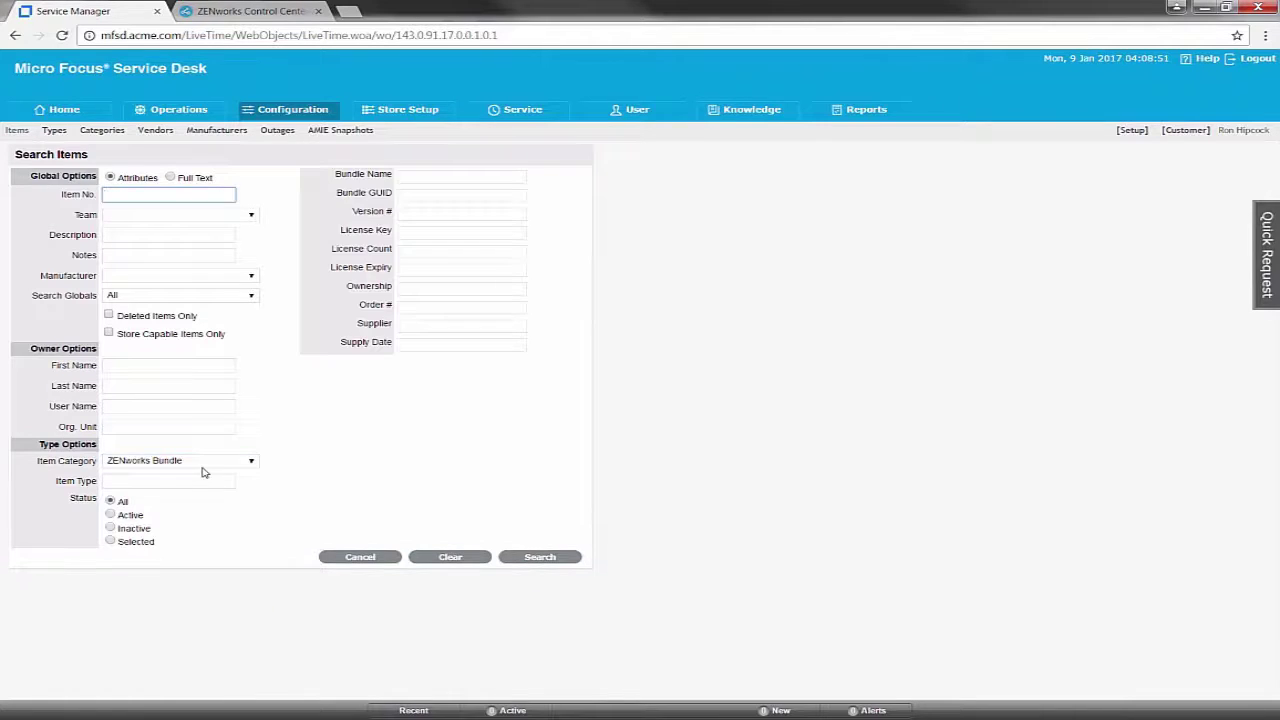
left_click(566, 558)
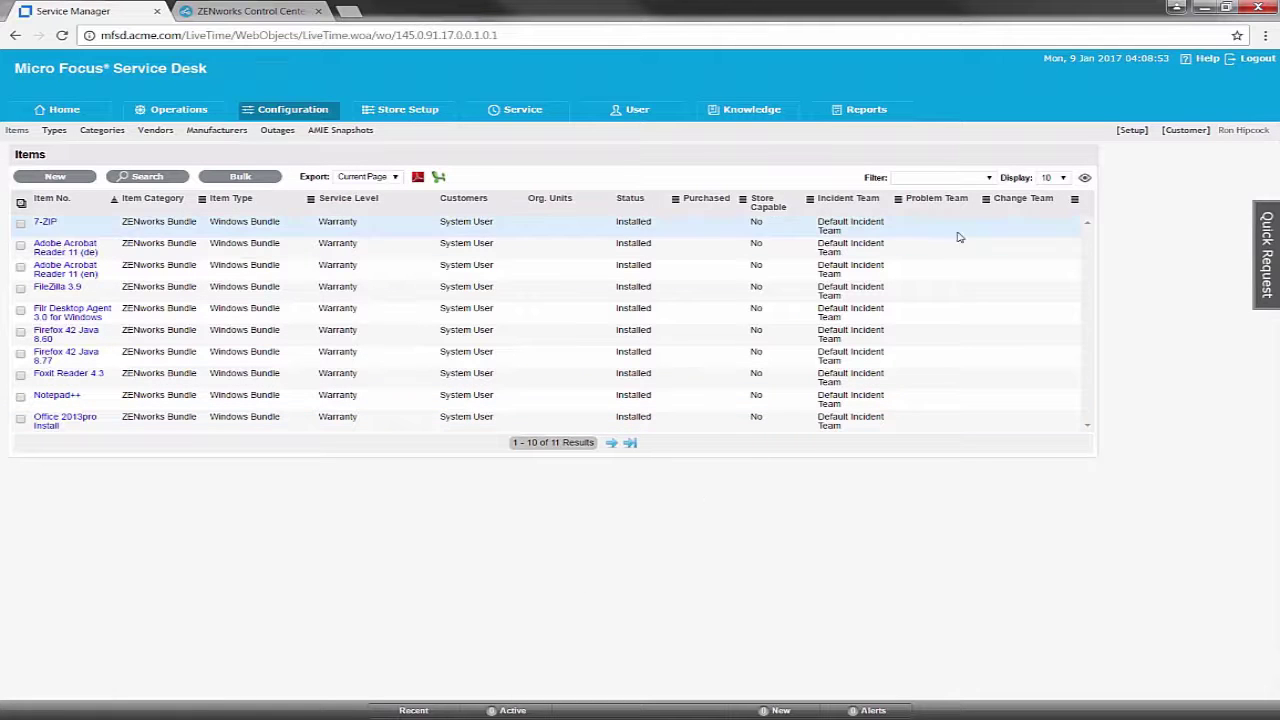
left_click(991, 181)
left_click(972, 273)
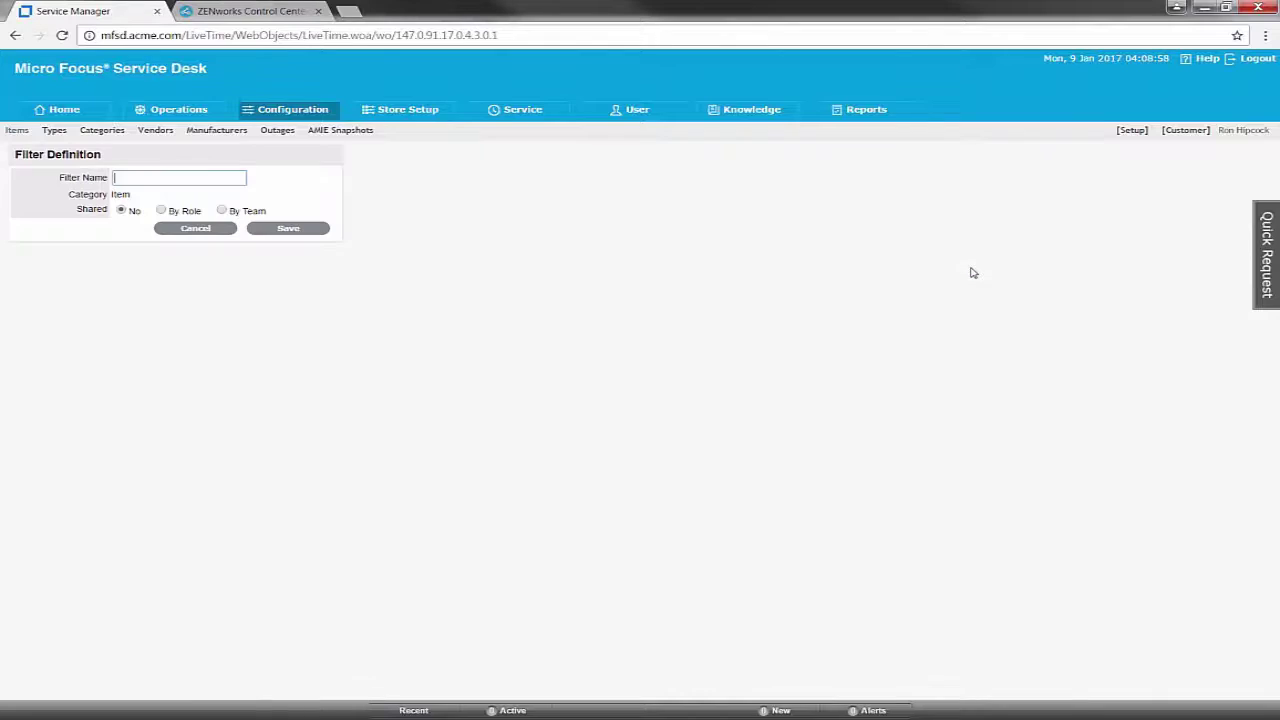
Name the filter 'ZENworks Bundles', share it with the Technician and Supervisor roles, and save it
type("Z")
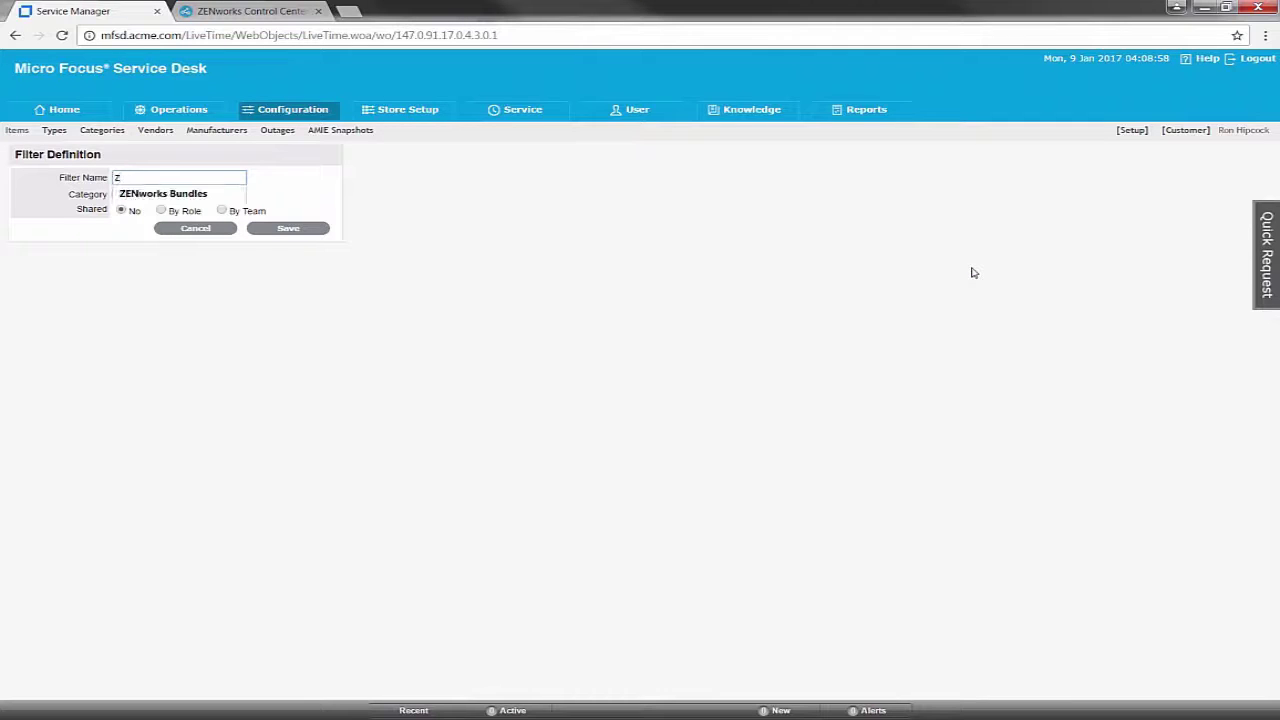
key("Return")
left_click(163, 211)
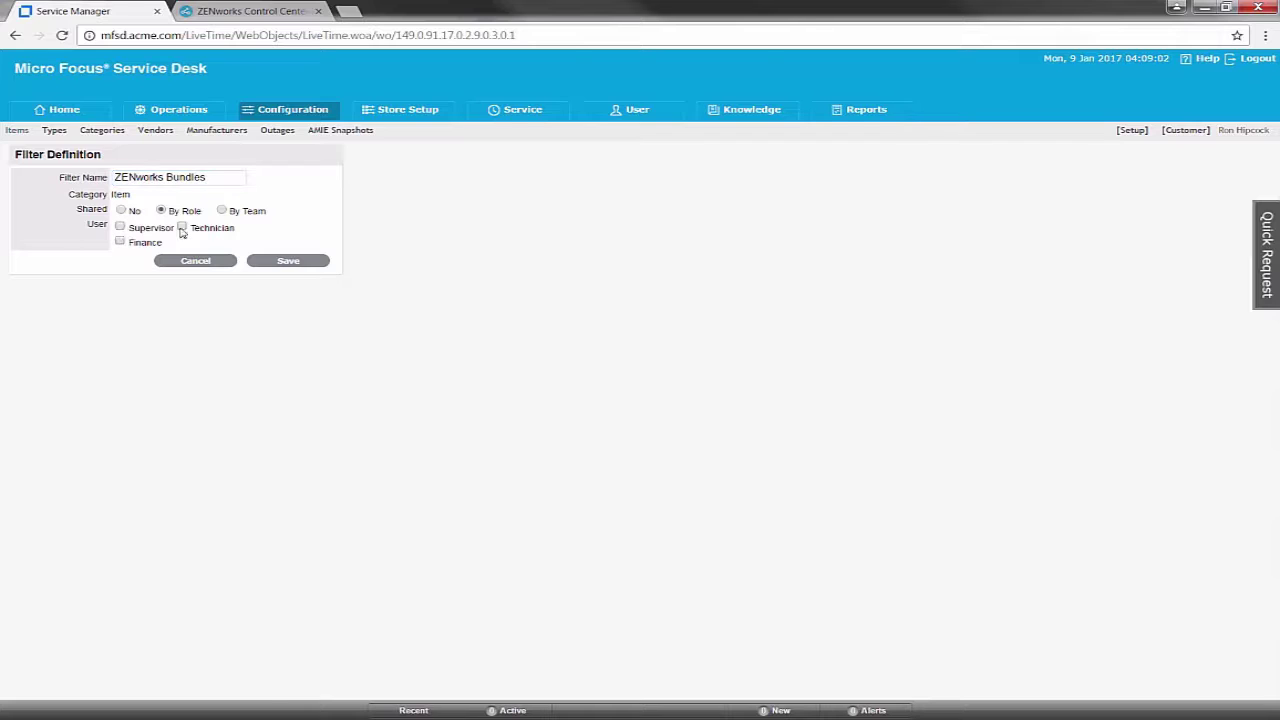
left_click(182, 228)
left_click(120, 227)
left_click(287, 259)
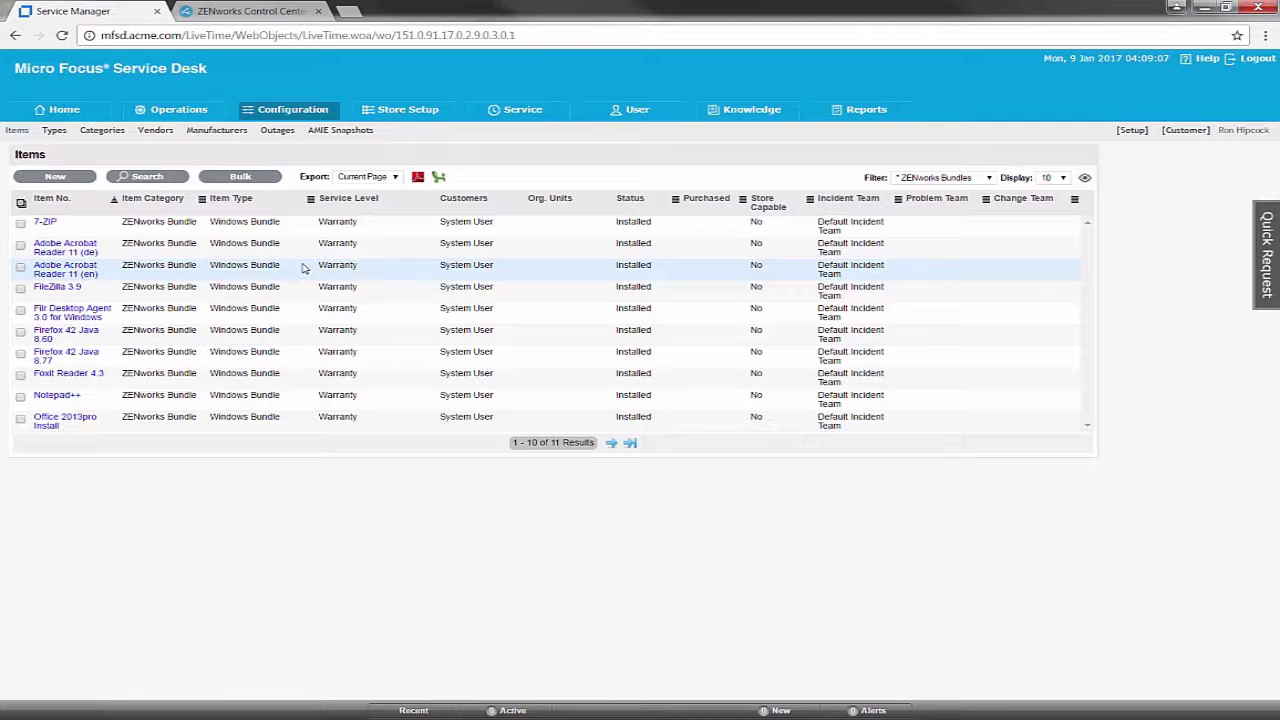
Bulk-update all 11 bundle items, removing System User as customer and assigning the ACME org unit
left_click(21, 204)
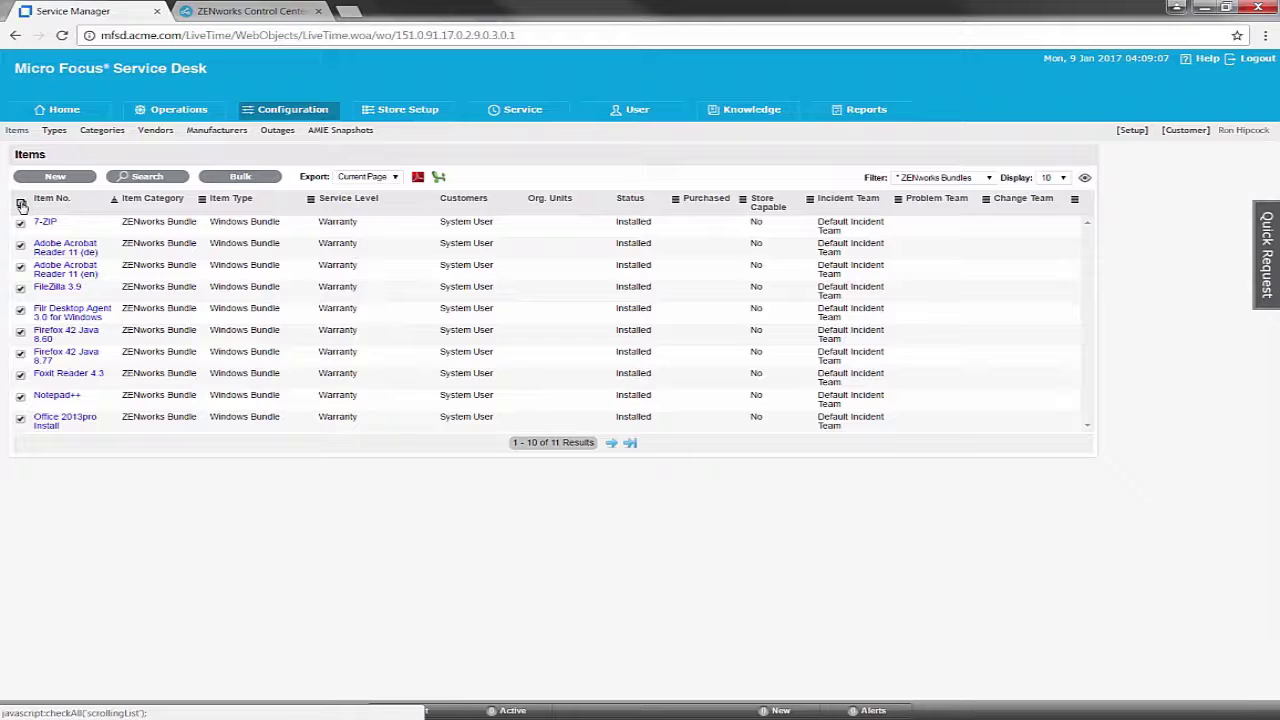
left_click(611, 442)
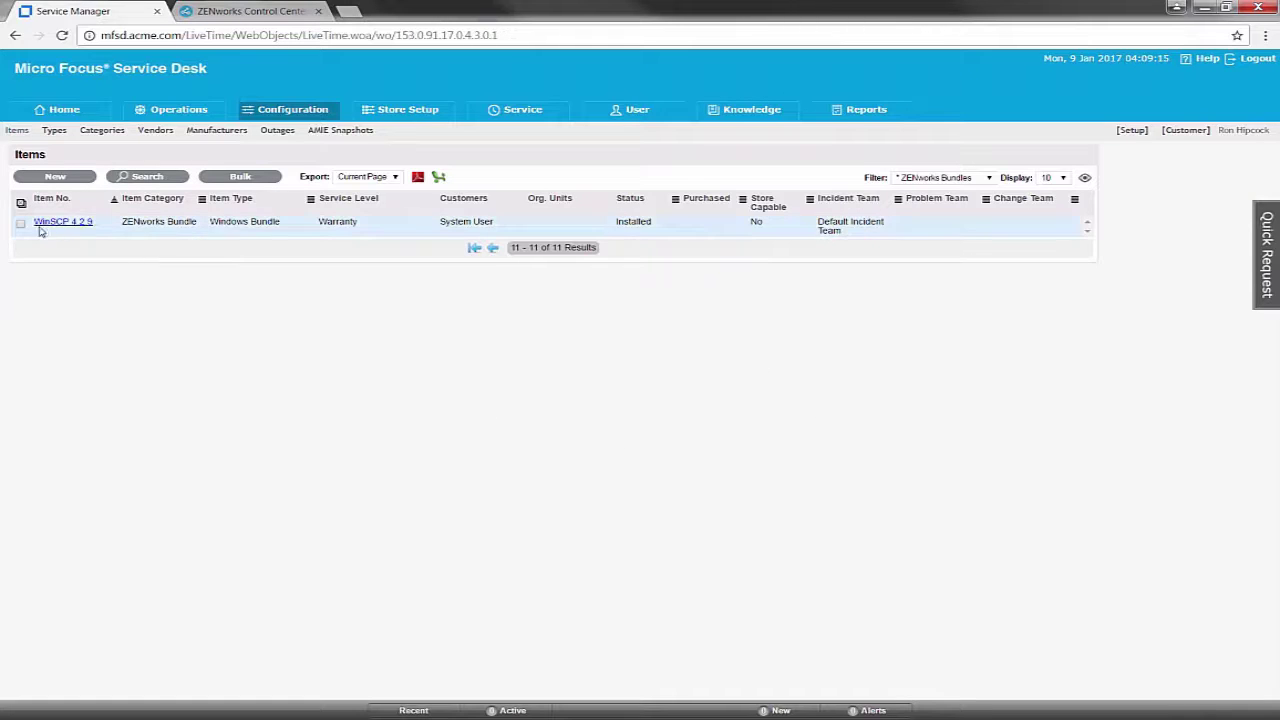
left_click(256, 179)
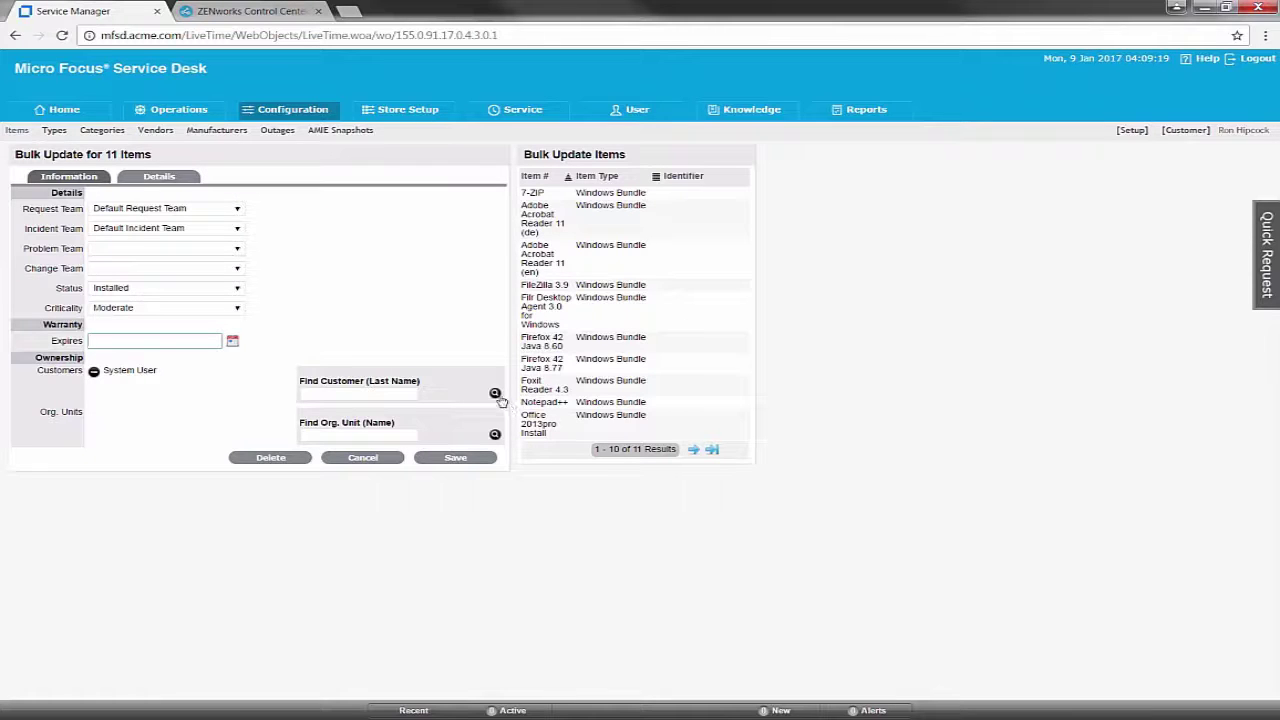
left_click(94, 371)
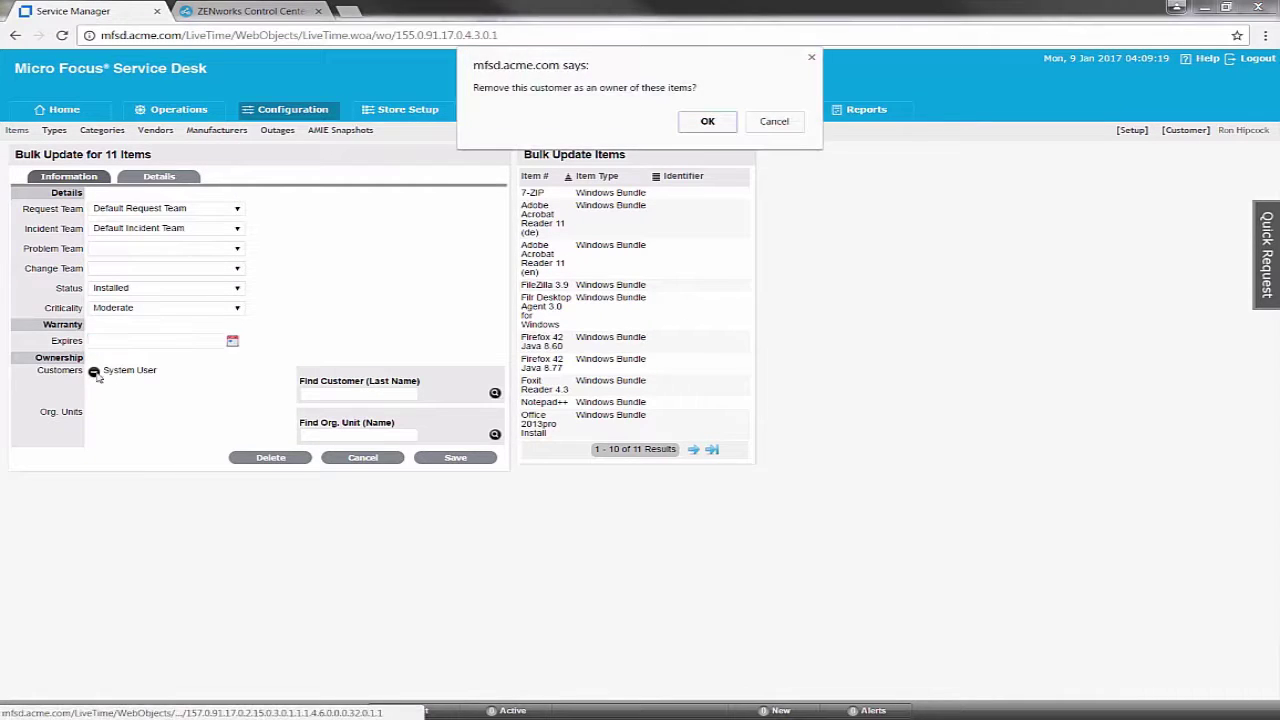
left_click(708, 123)
left_click(494, 434)
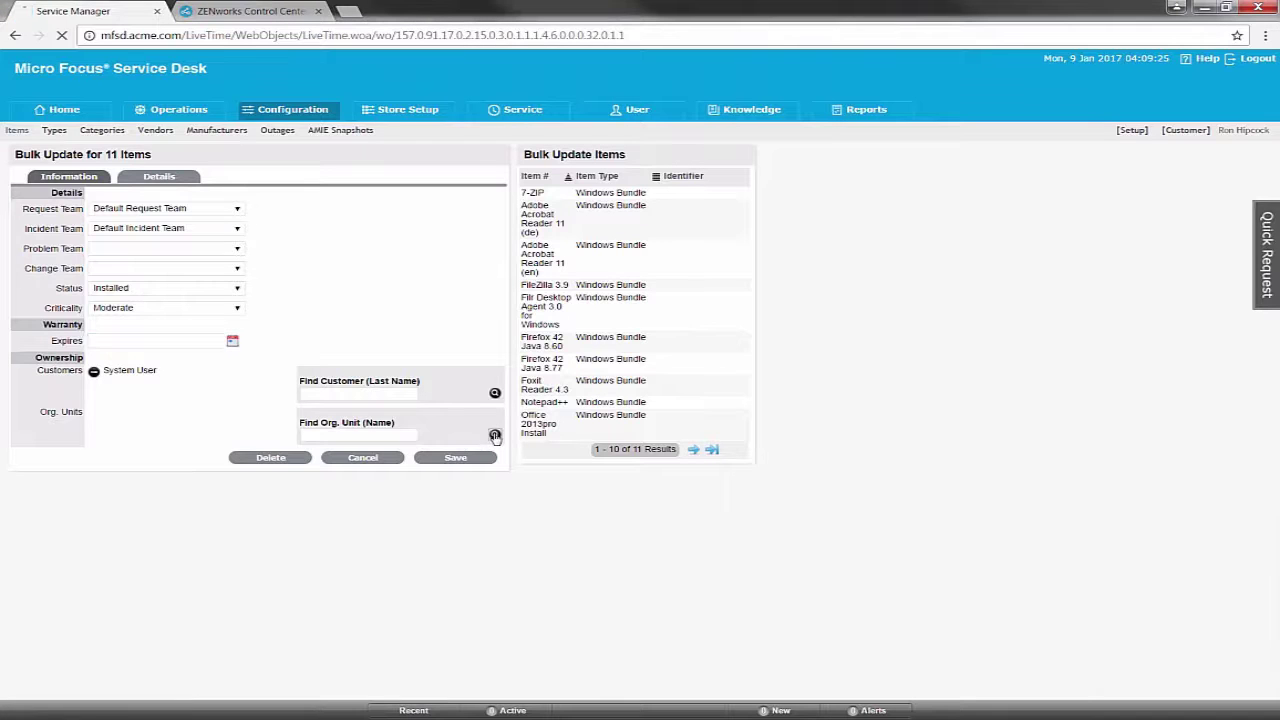
left_click(314, 477)
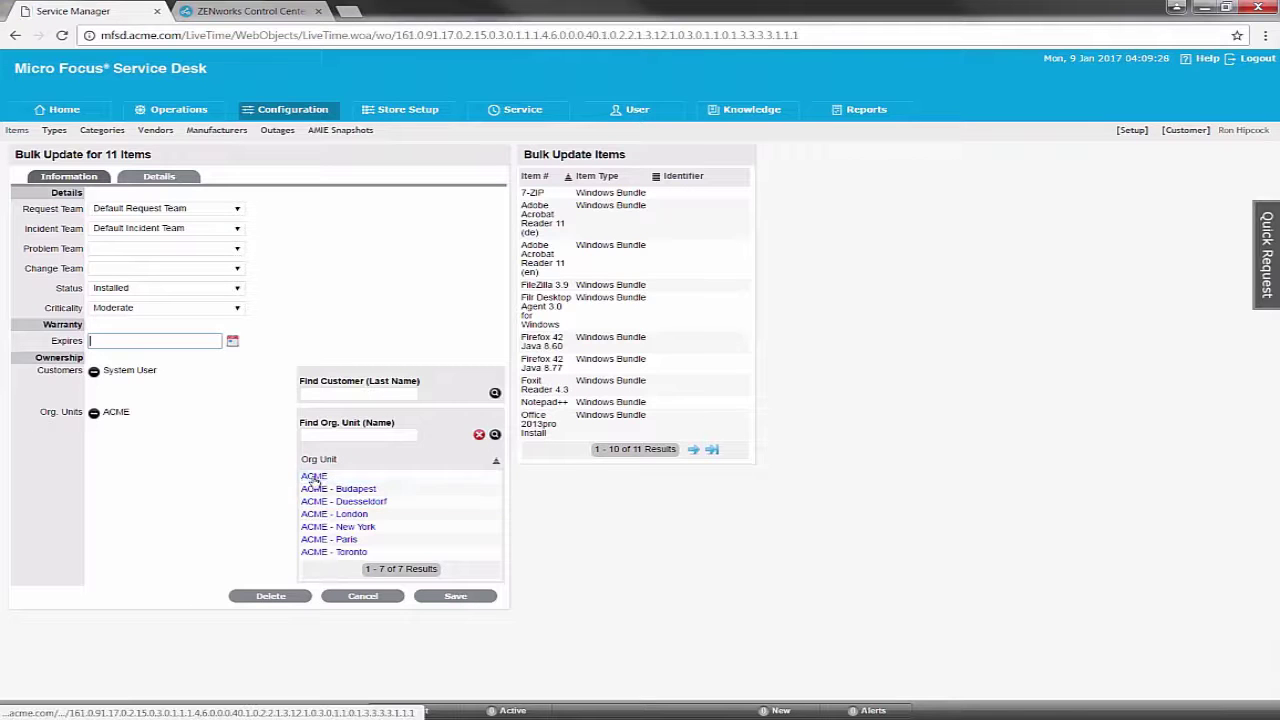
left_click(469, 598)
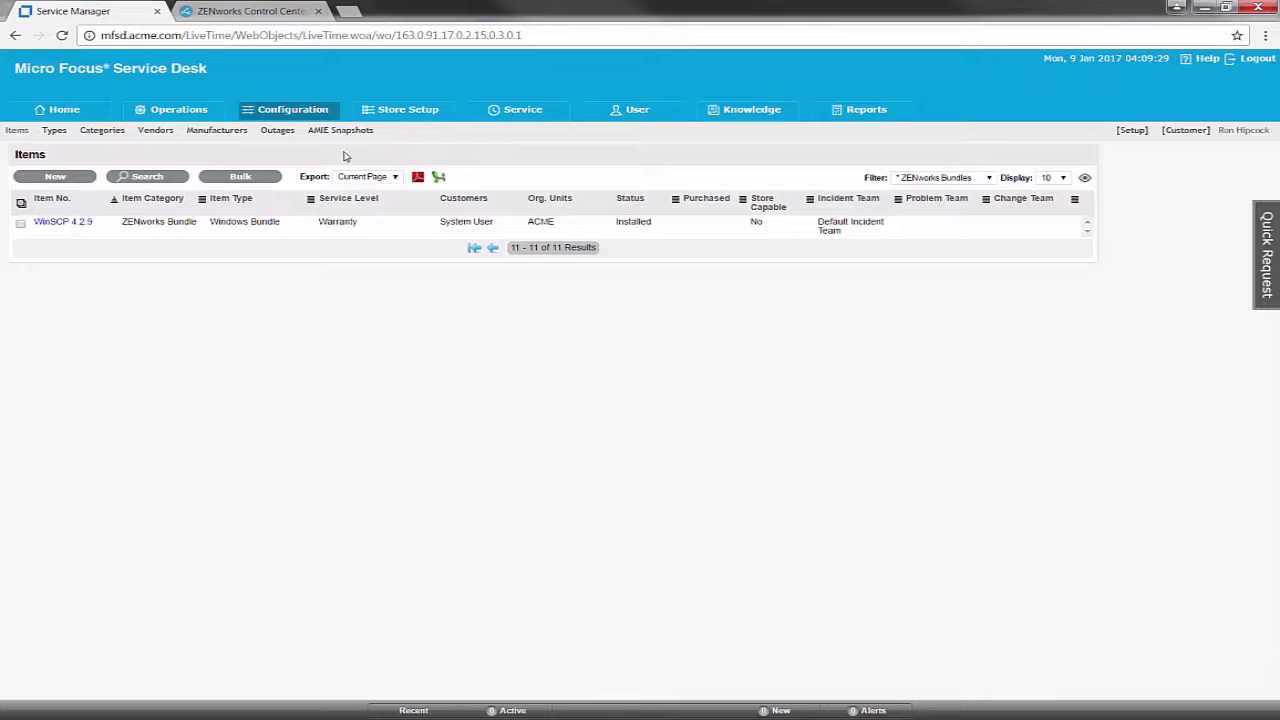
Reload the Items list and check both pages for the updated bundle items
left_click(16, 133)
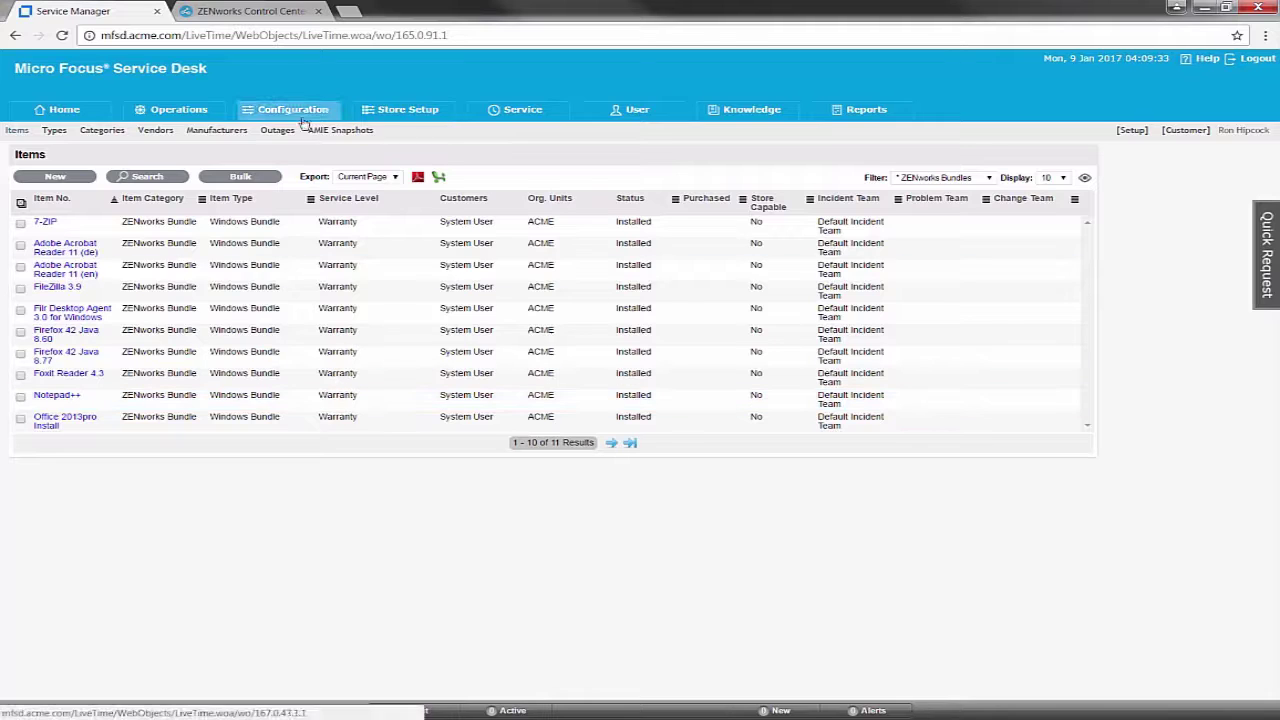
left_click(609, 443)
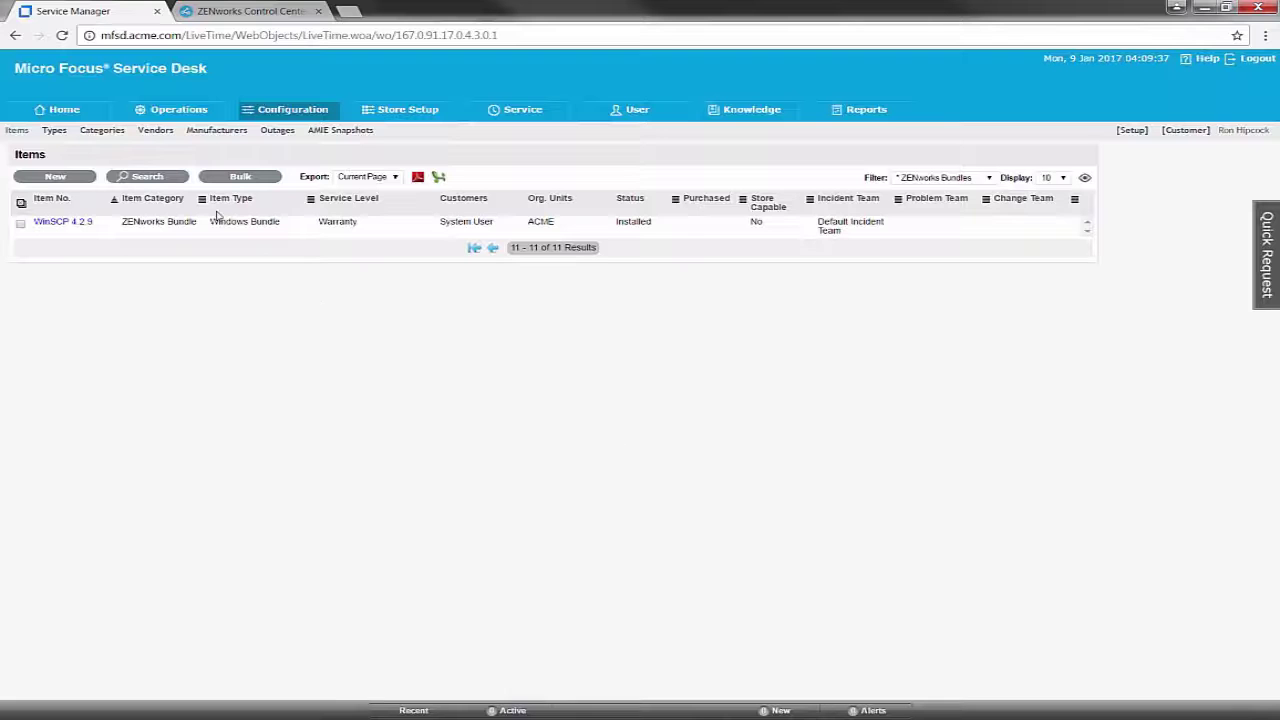
left_click(288, 115)
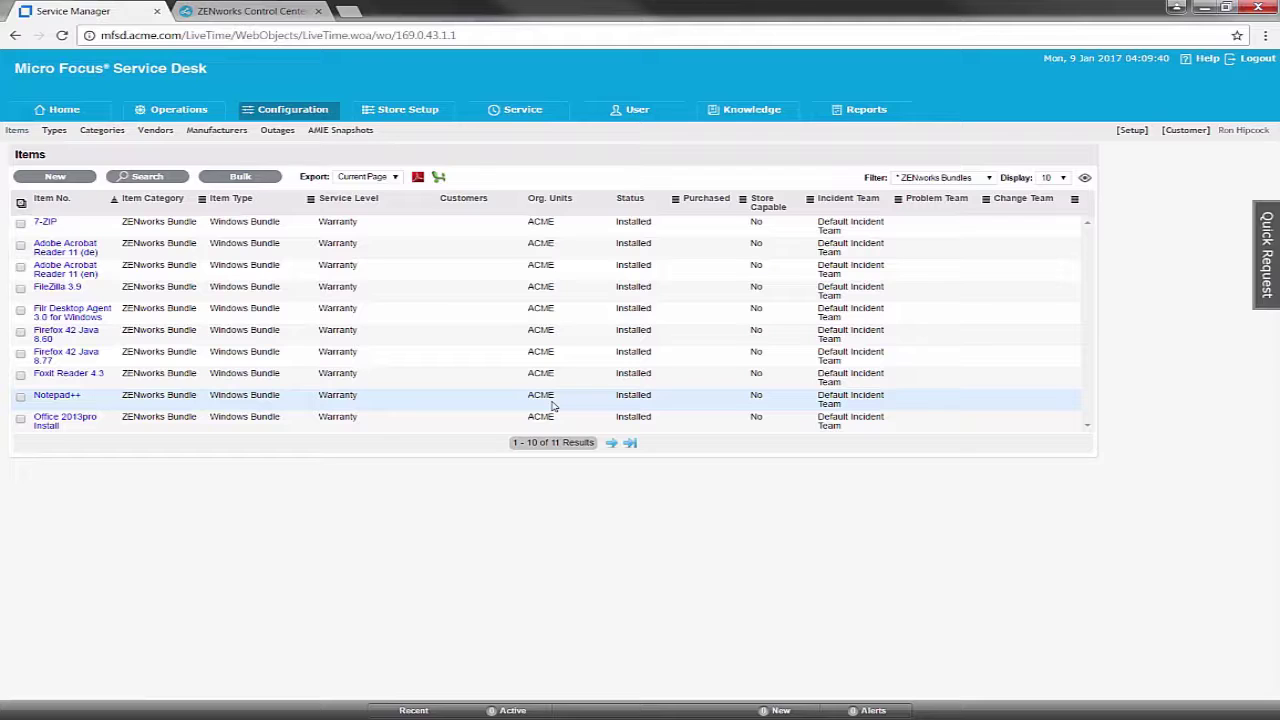
Filter to Hardware Catalog [sys], bulk-set all five hardware items to Deployed, then show Item Categories
left_click(988, 179)
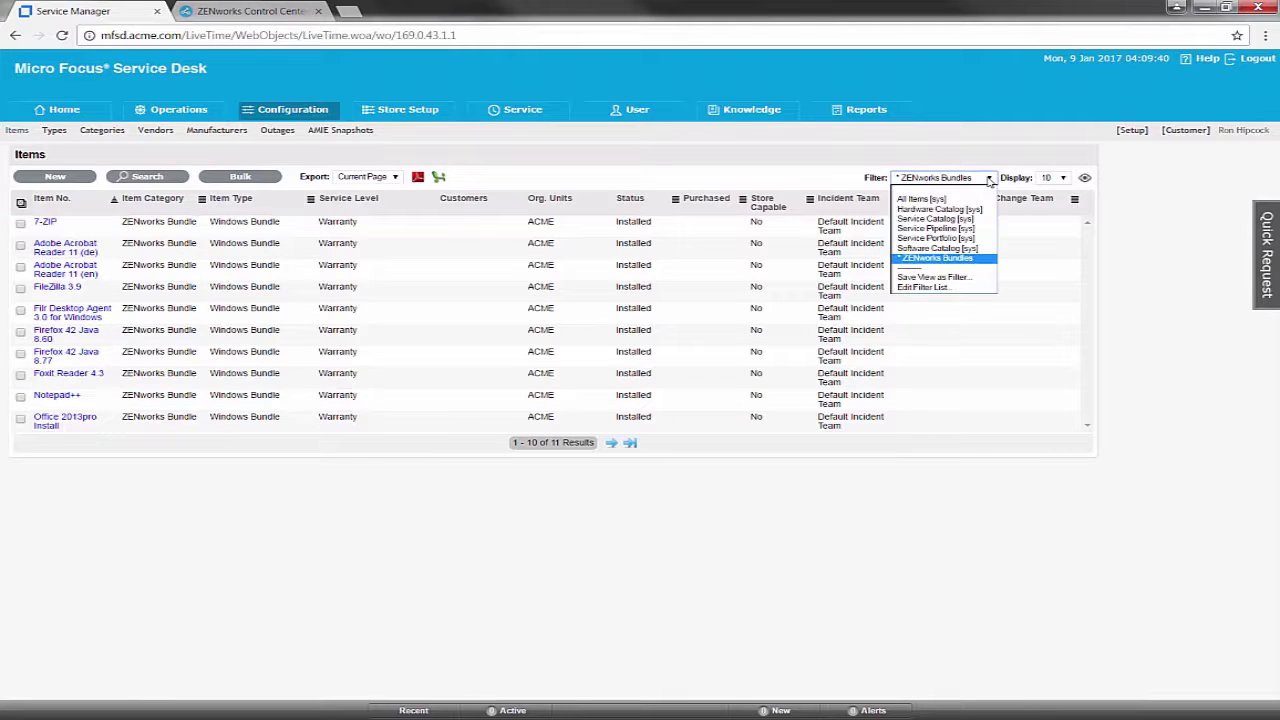
left_click(983, 210)
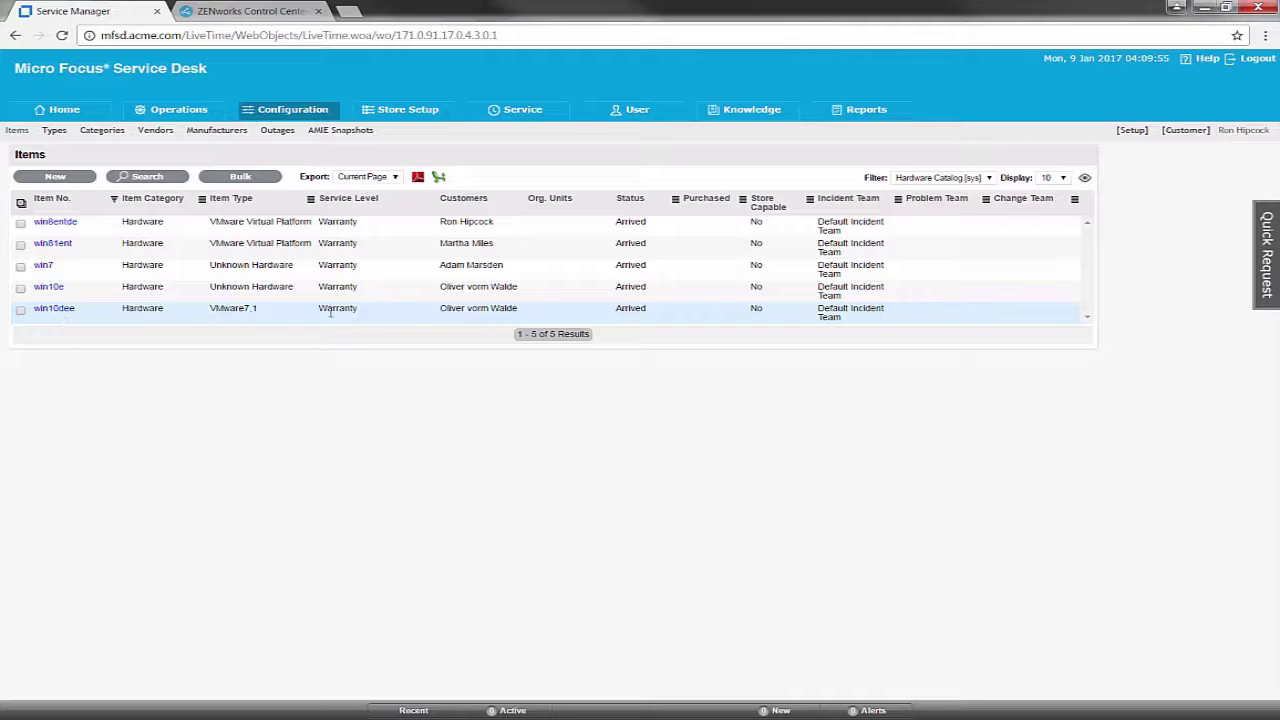
left_click(21, 203)
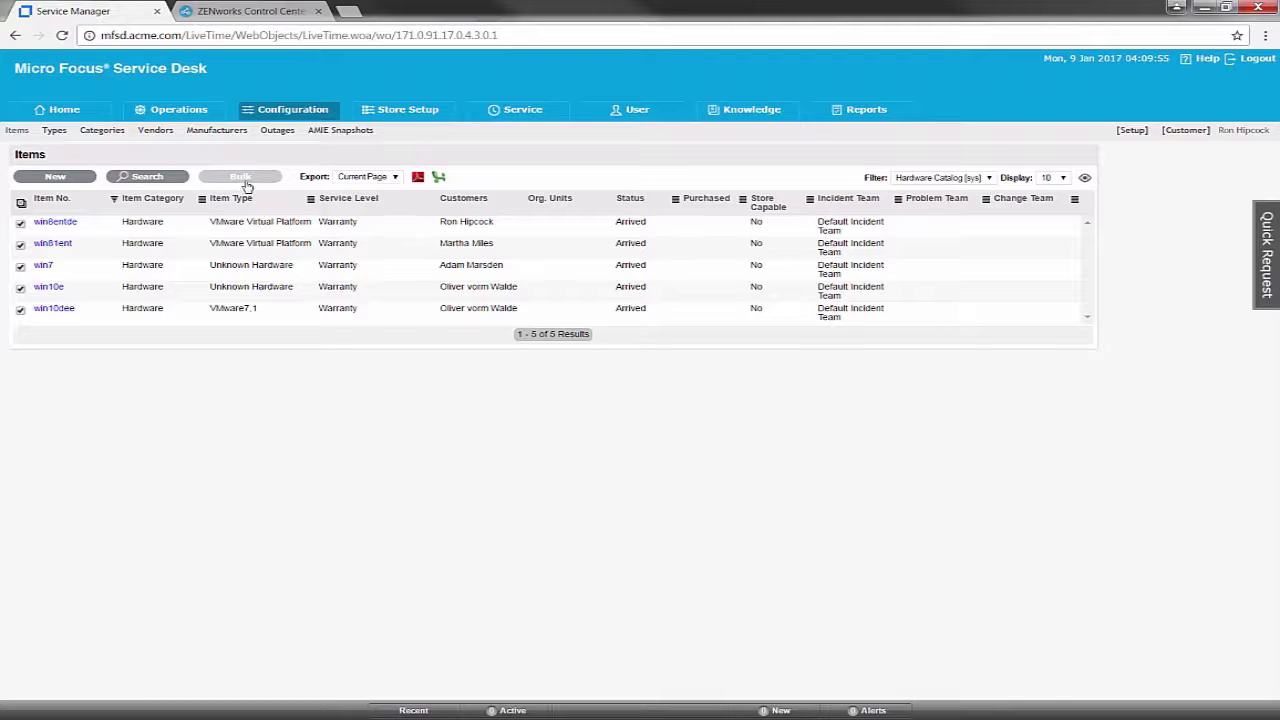
left_click(243, 177)
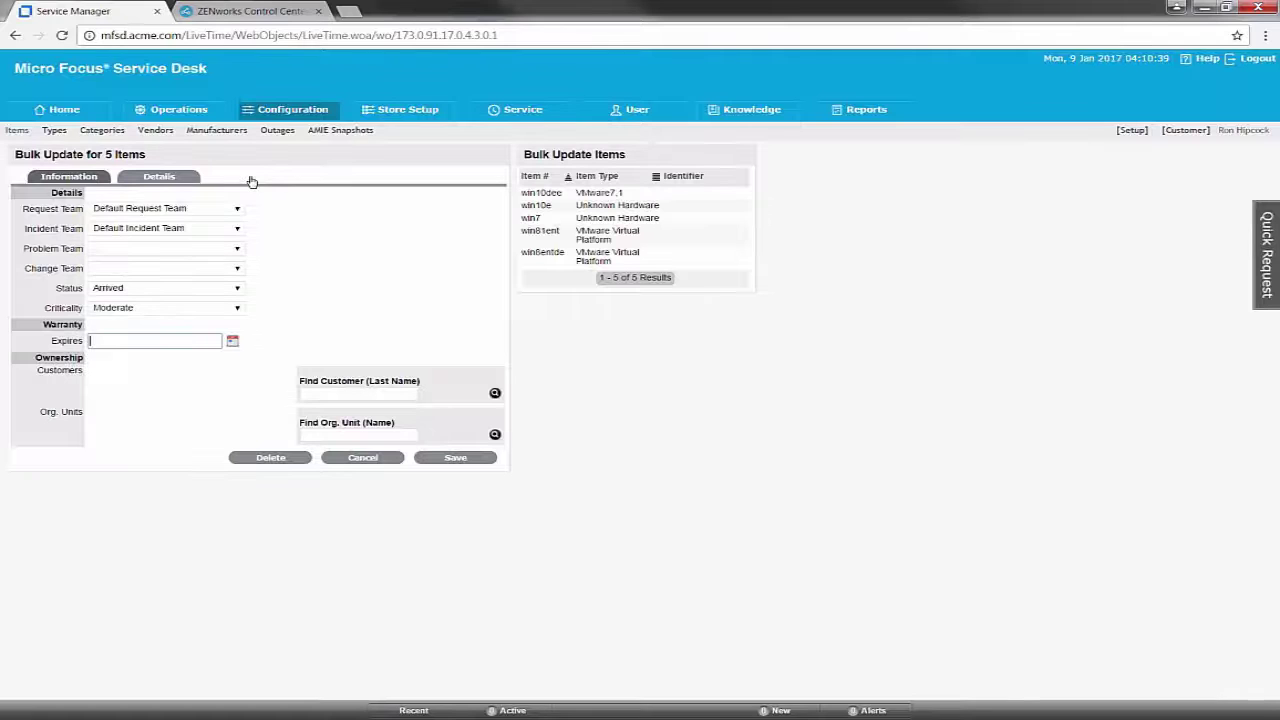
left_click(236, 289)
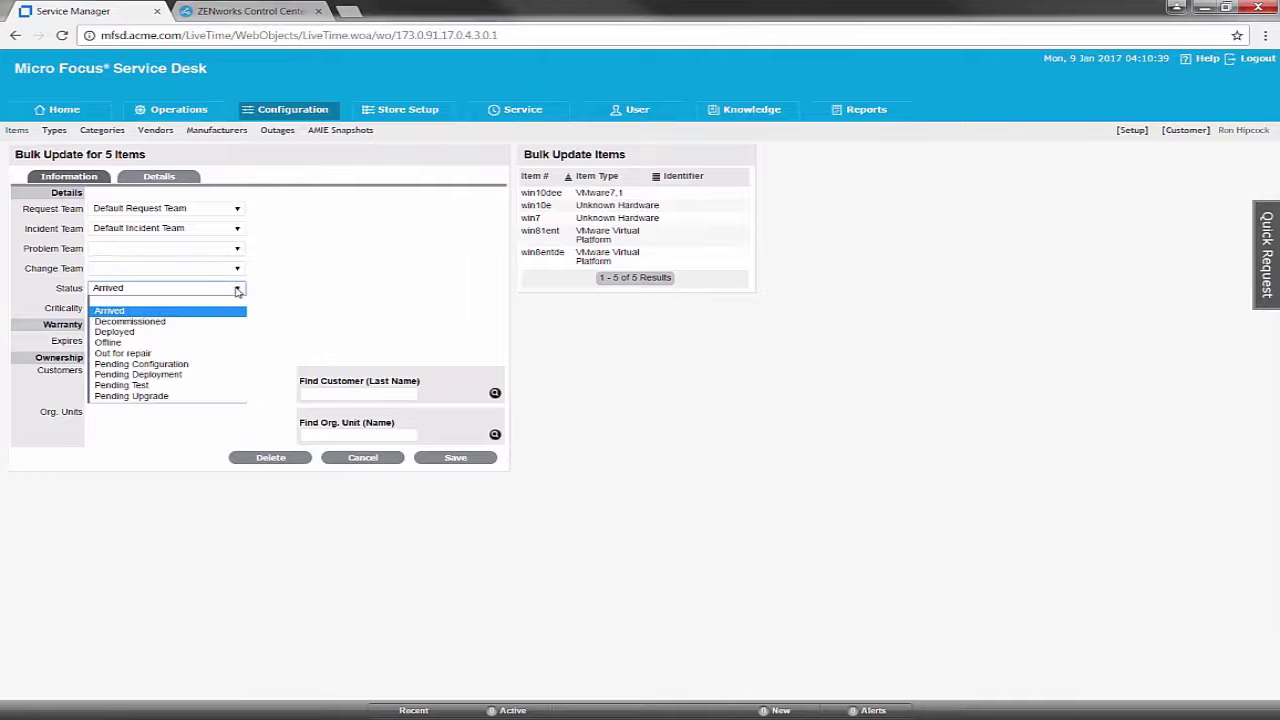
left_click(170, 332)
left_click(476, 490)
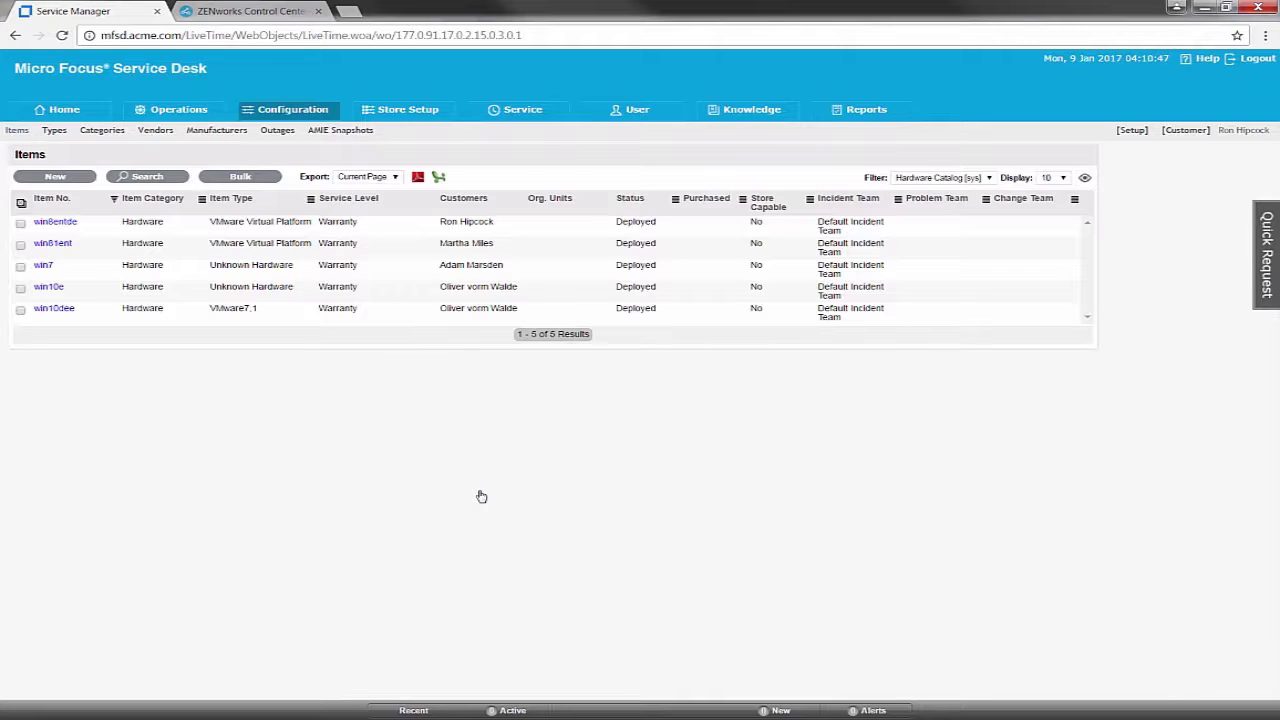
left_click(116, 134)
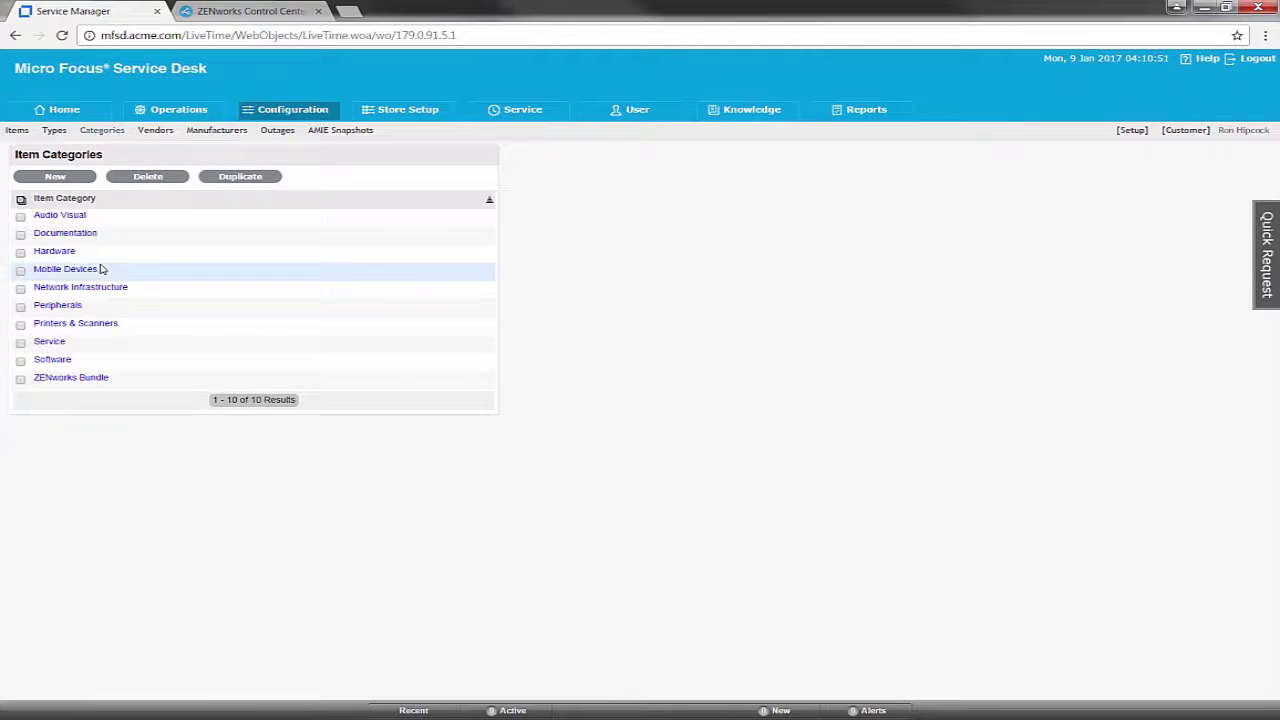
Open the Hardware item category and view its lifecycle diagram
left_click(57, 251)
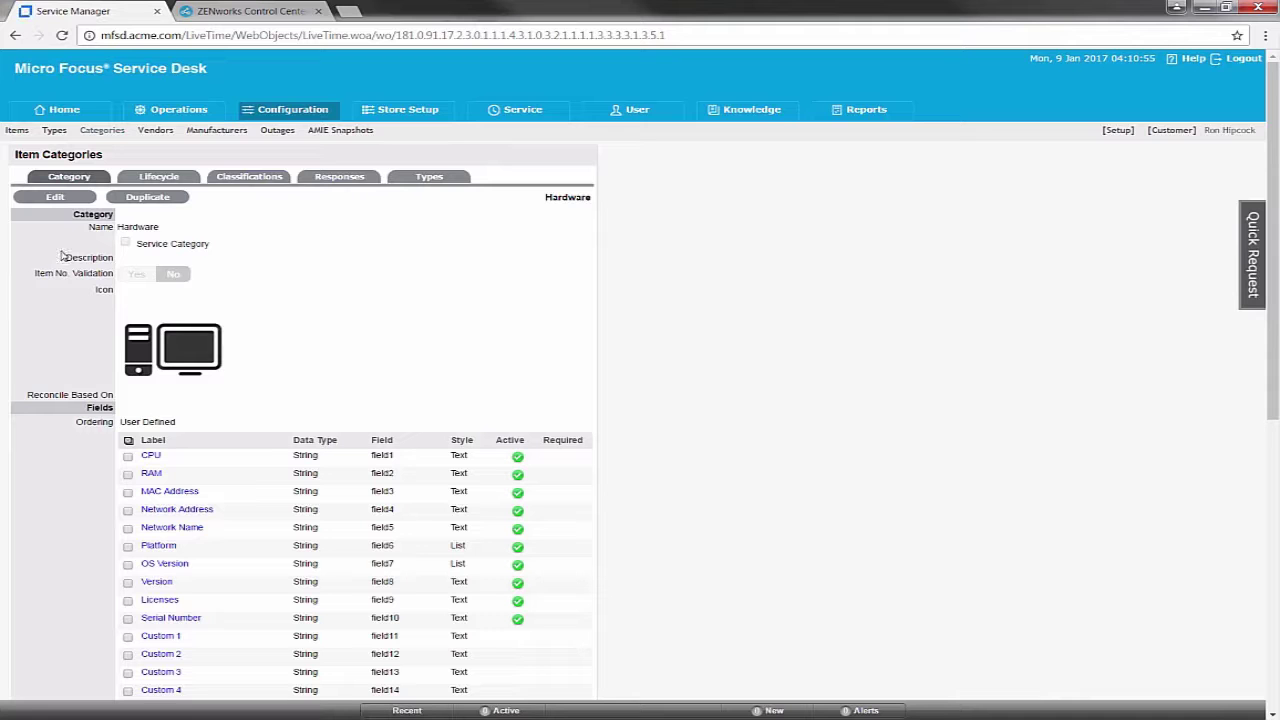
left_click(172, 181)
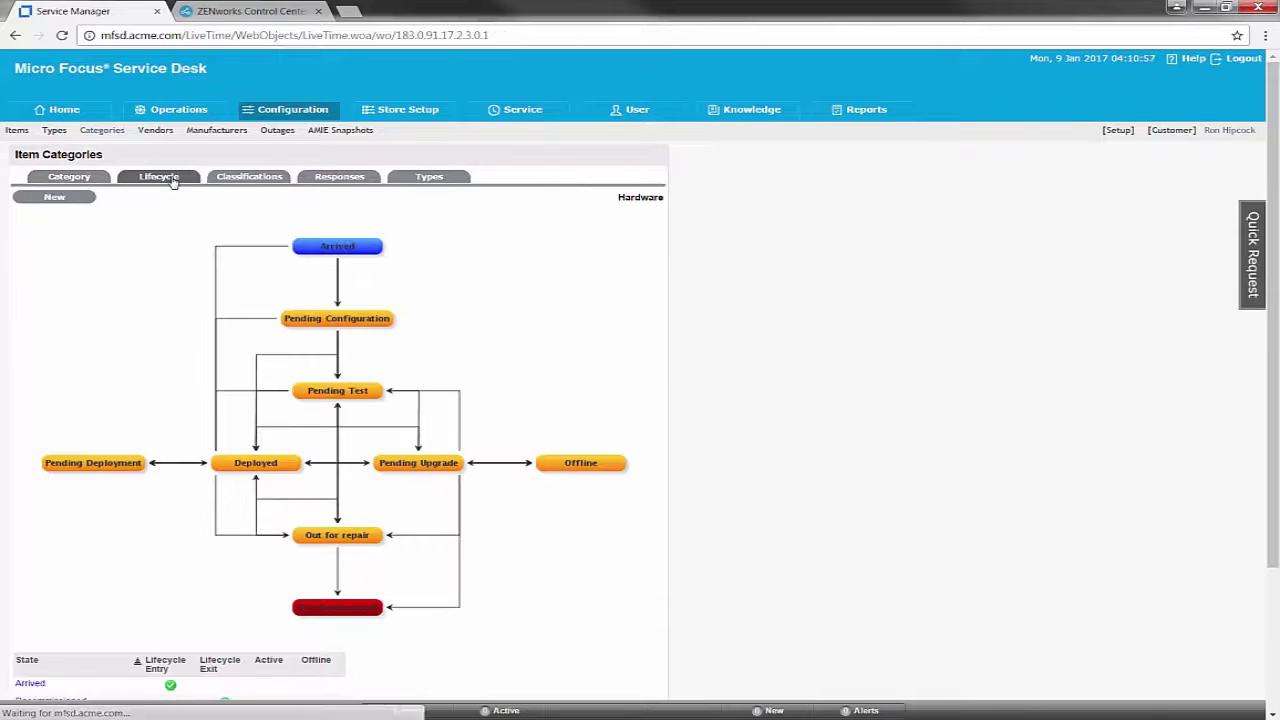